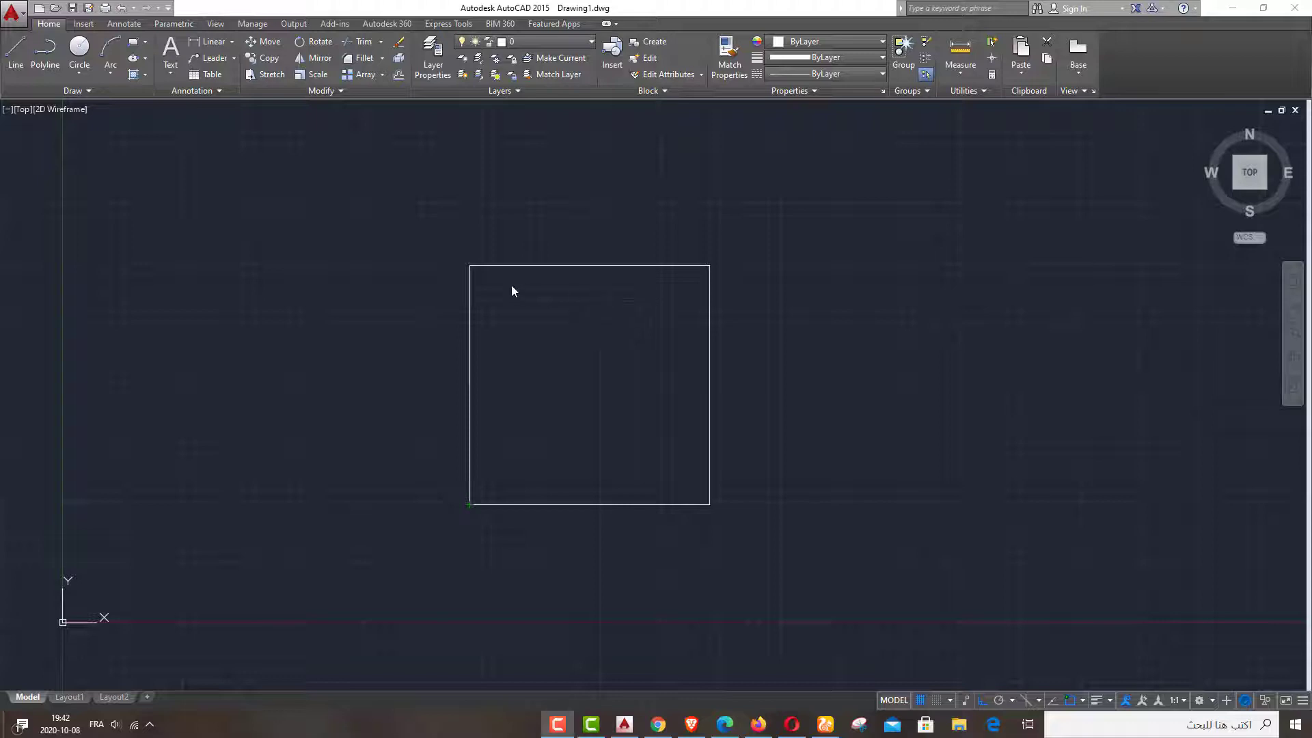
- With Ortho off, draw both corner-to-corner diagonals of the square so they cross at its centre
click(15, 54)
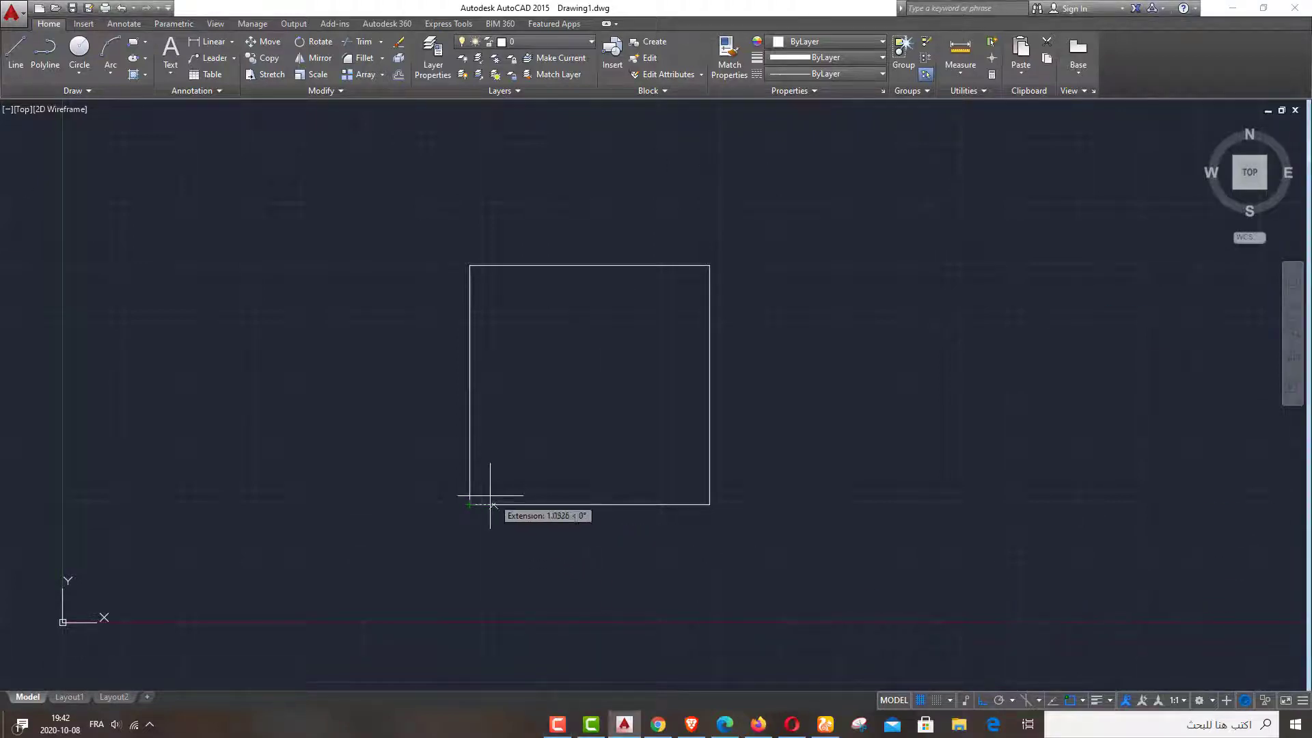
click(470, 505)
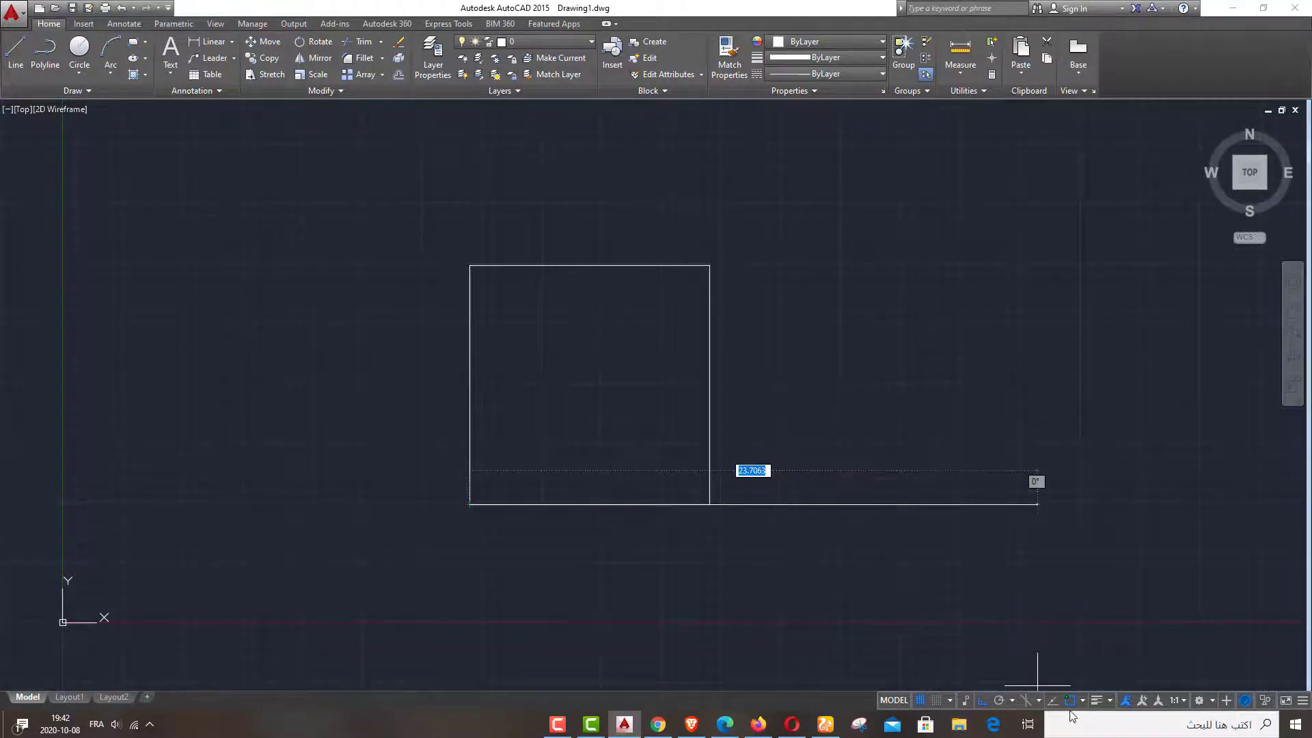
click(984, 701)
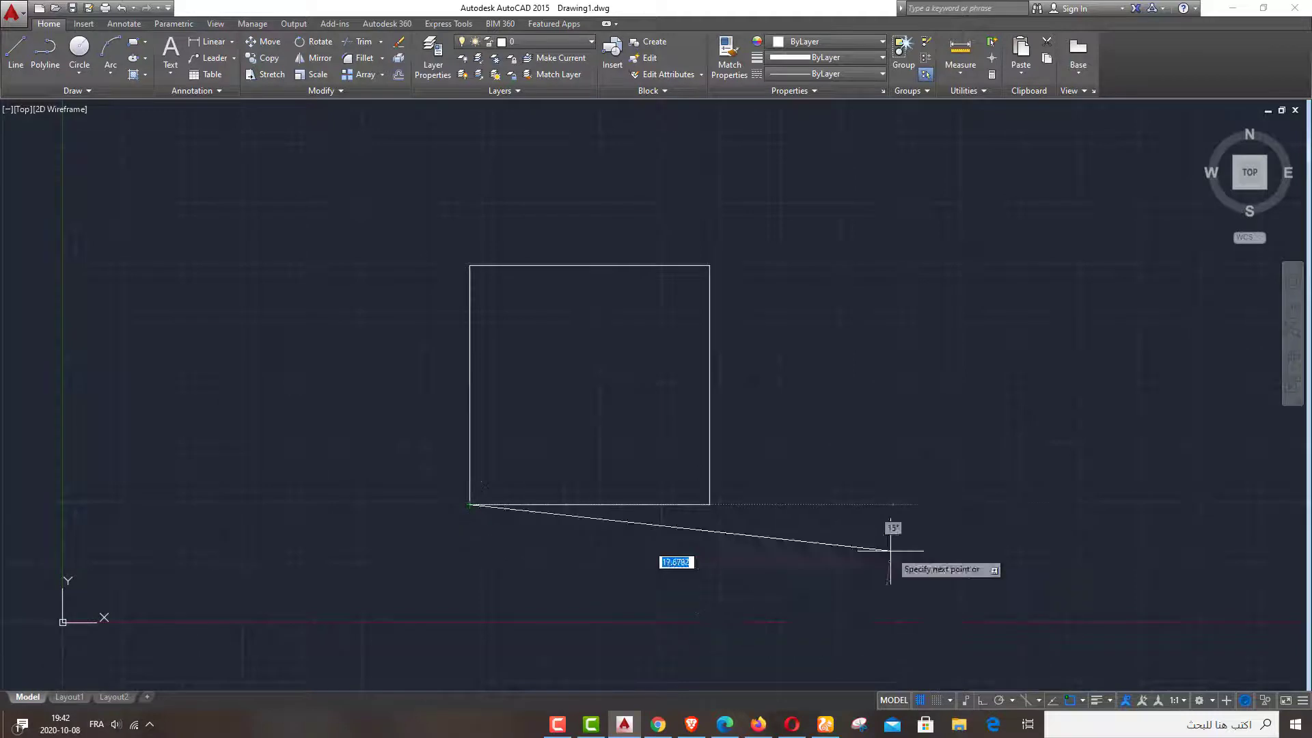
click(709, 265)
key(Return)
key(Return)
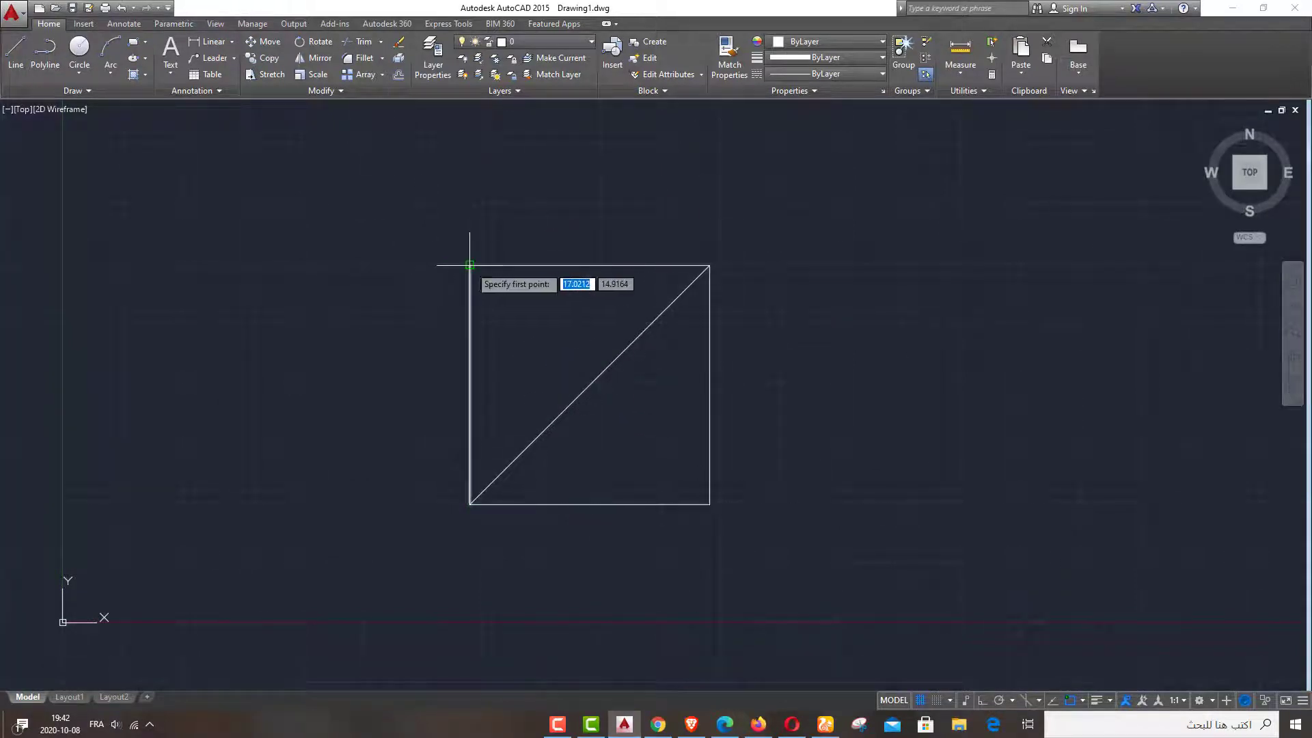
click(469, 265)
click(710, 505)
right_click(710, 507)
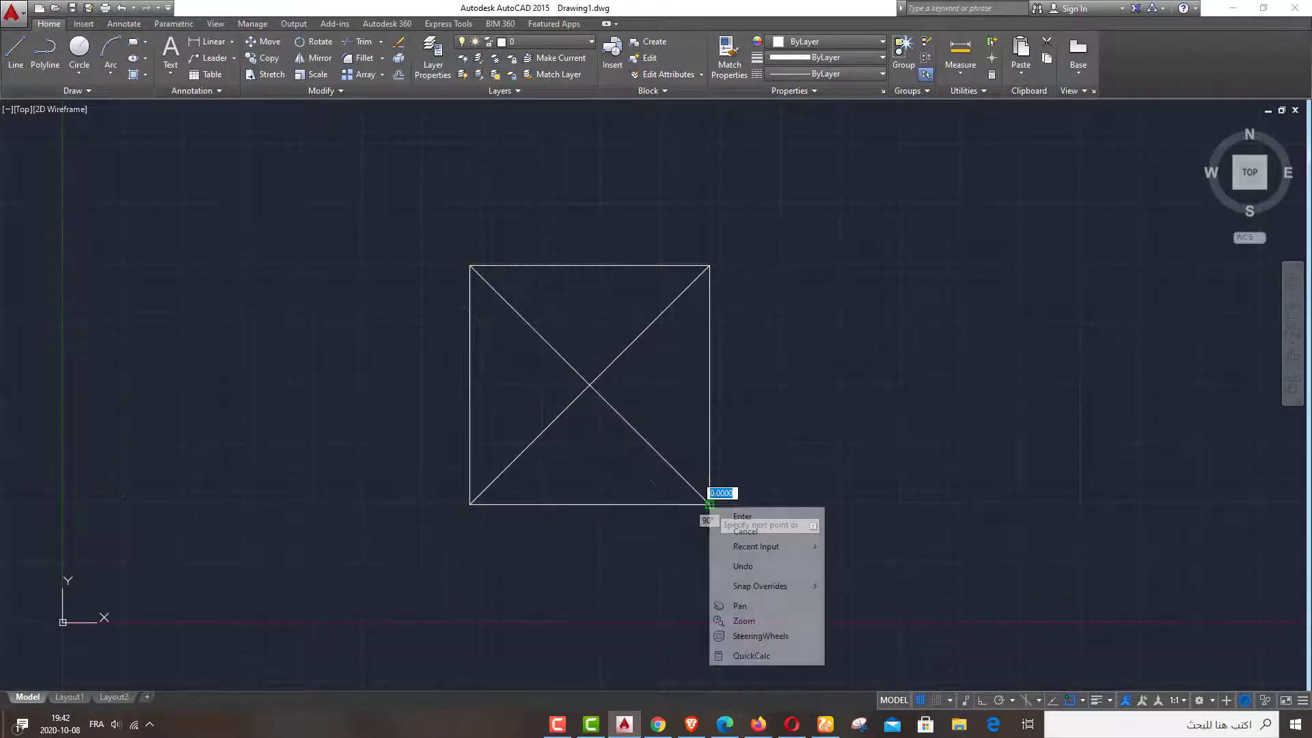
click(749, 519)
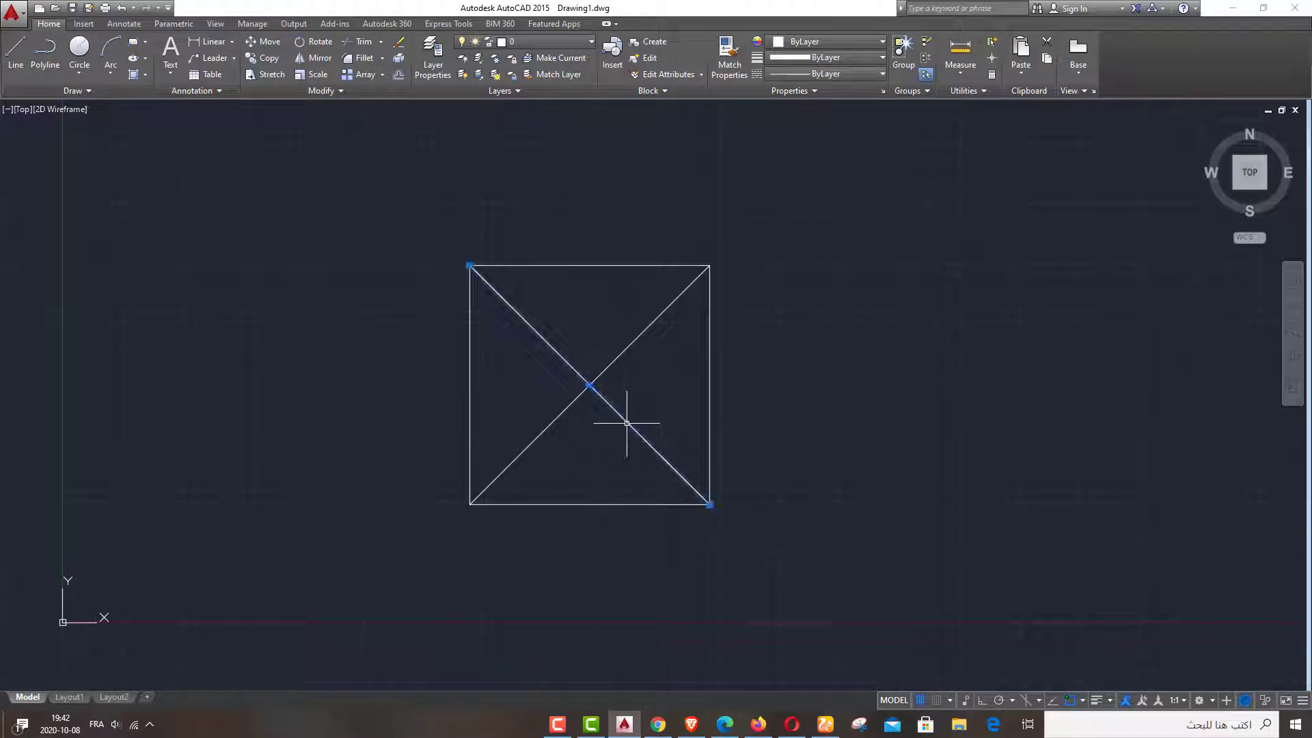
- Polar-array the diagonal 8 times about the square's centre to make spokes 45° apart
click(382, 75)
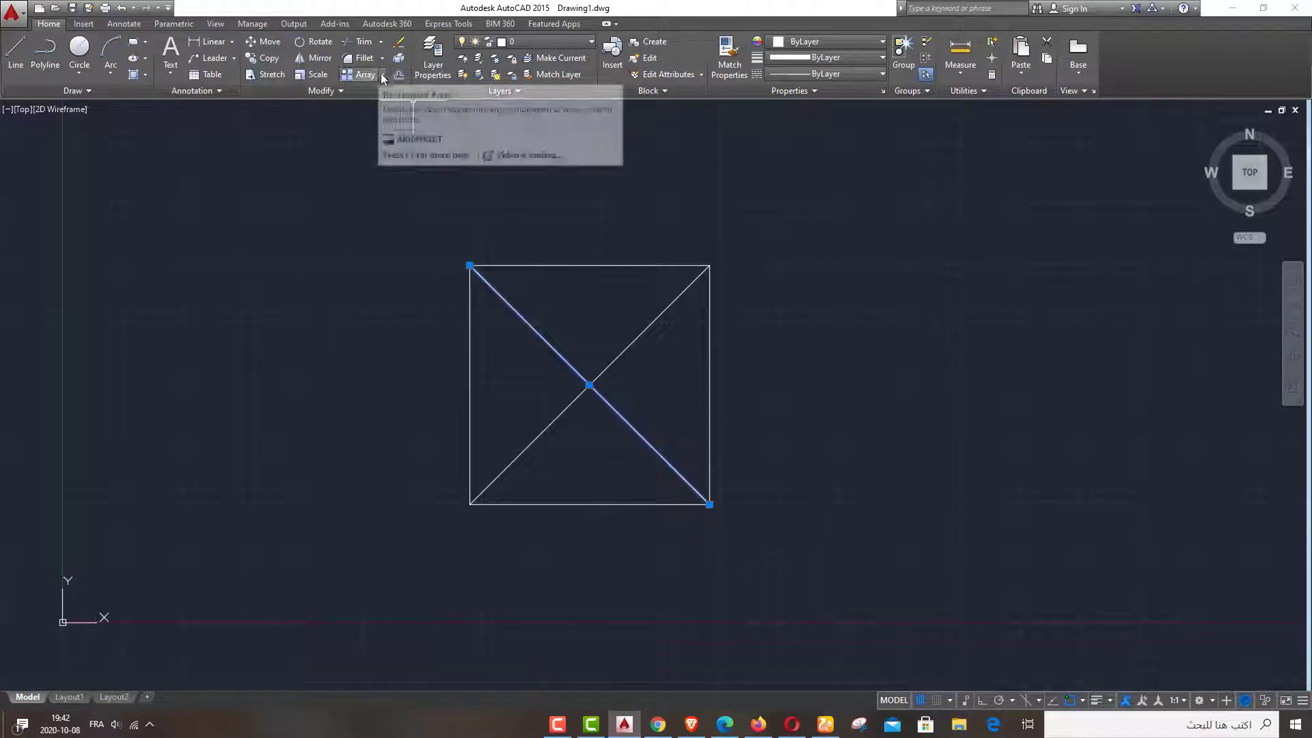
click(386, 151)
click(589, 385)
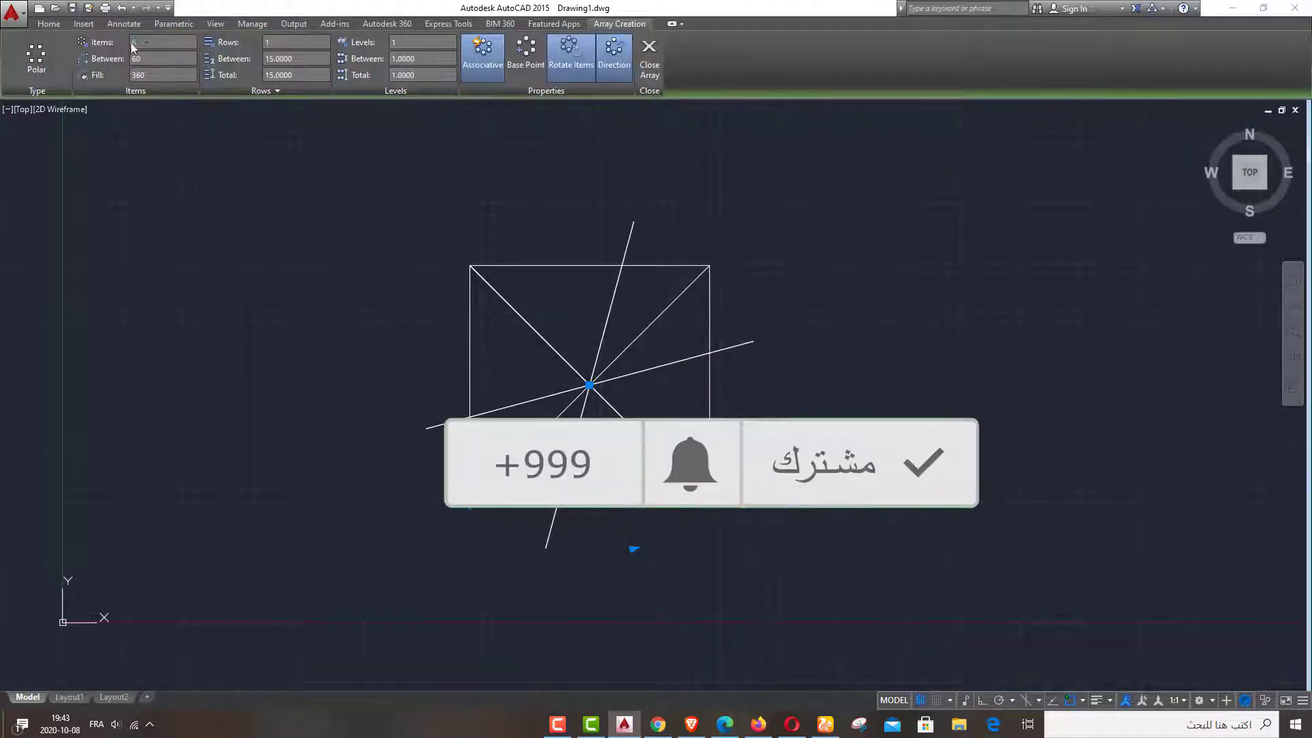
text(8)
key(Return)
right_click(728, 257)
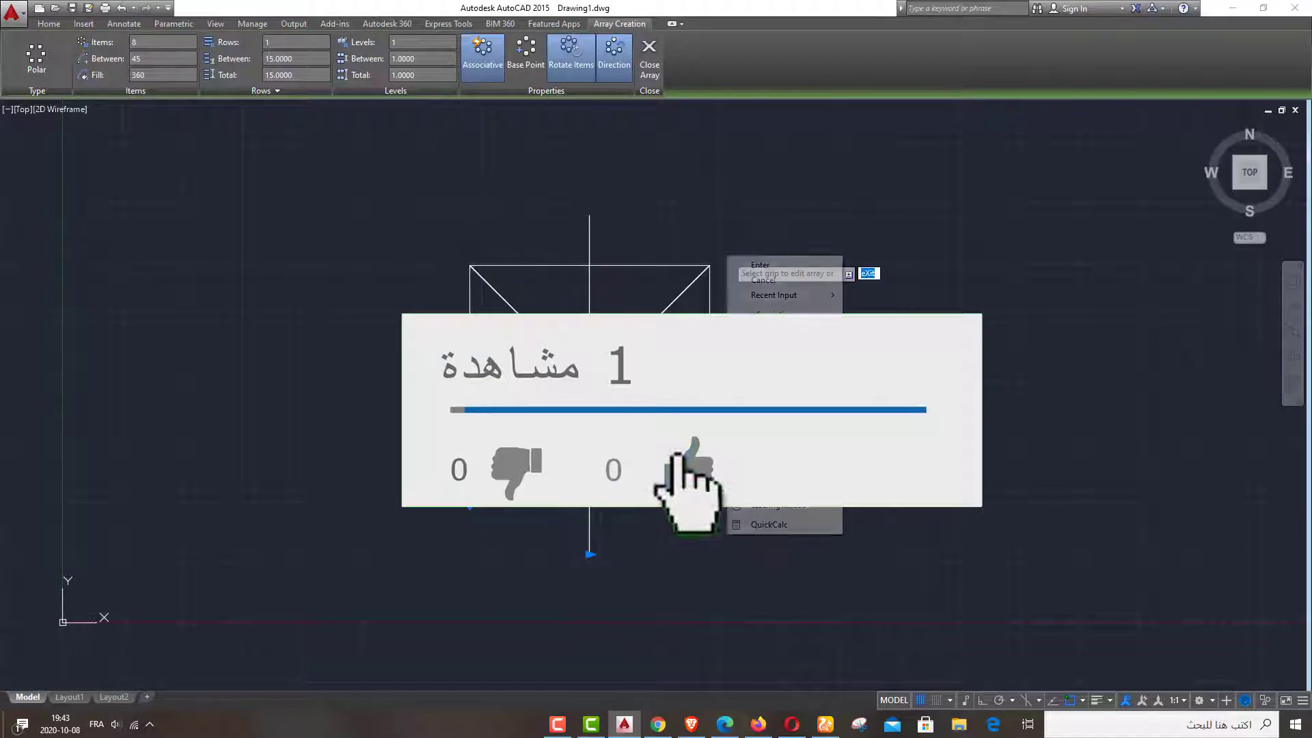
click(760, 265)
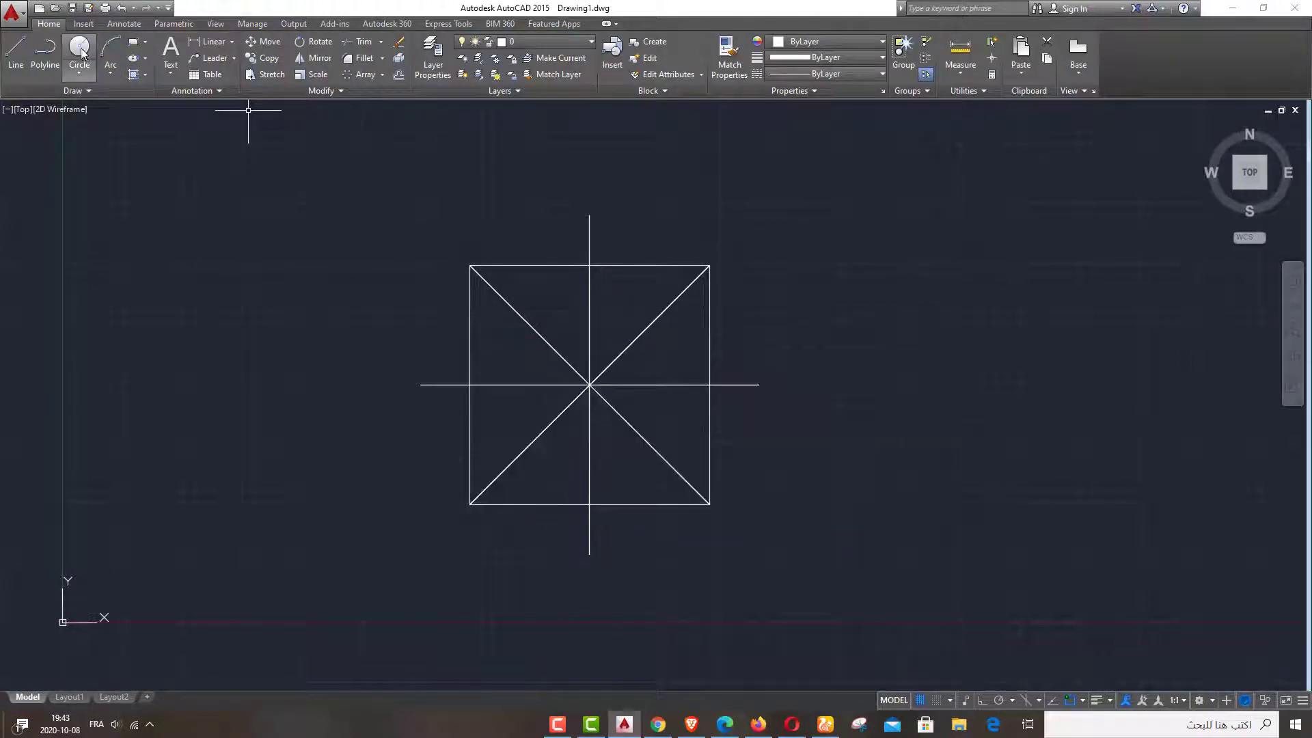
- Draw a guide circle centred where the spokes cross
click(79, 49)
click(589, 385)
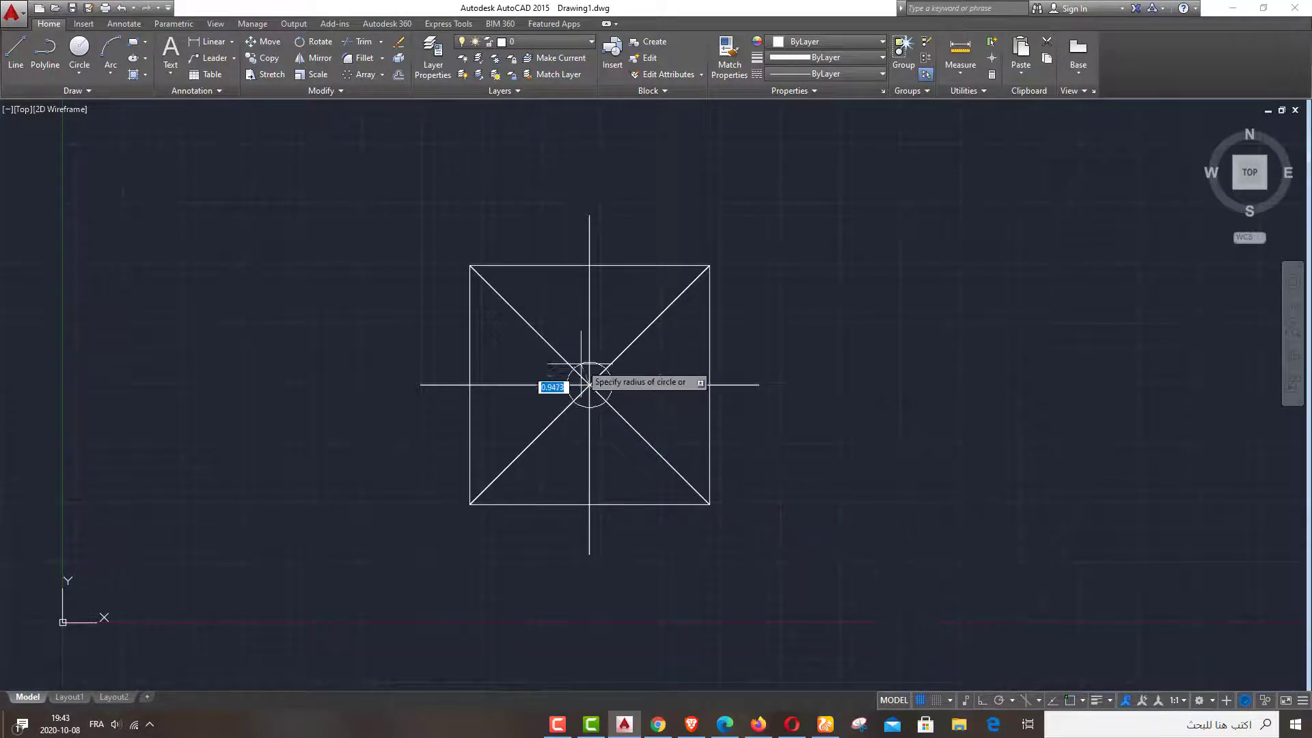
scroll(531, 401, up, 4)
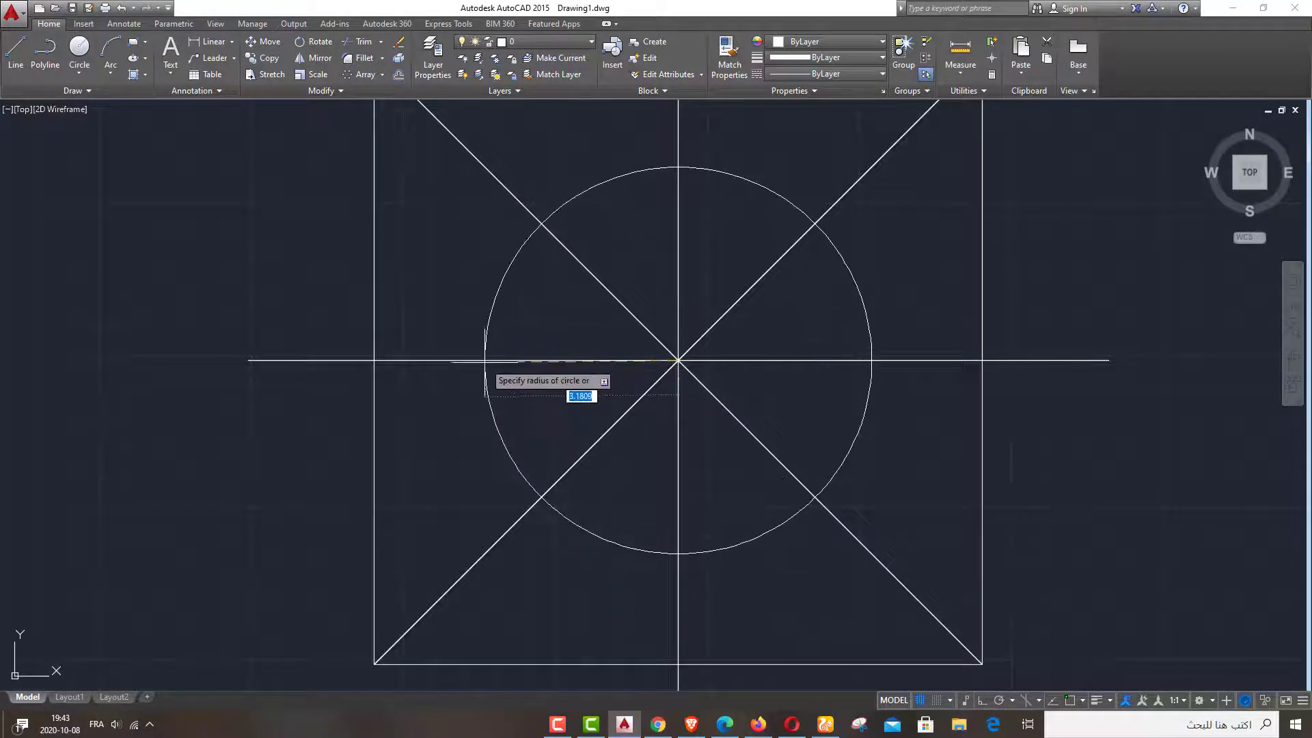
click(497, 360)
right_click(497, 360)
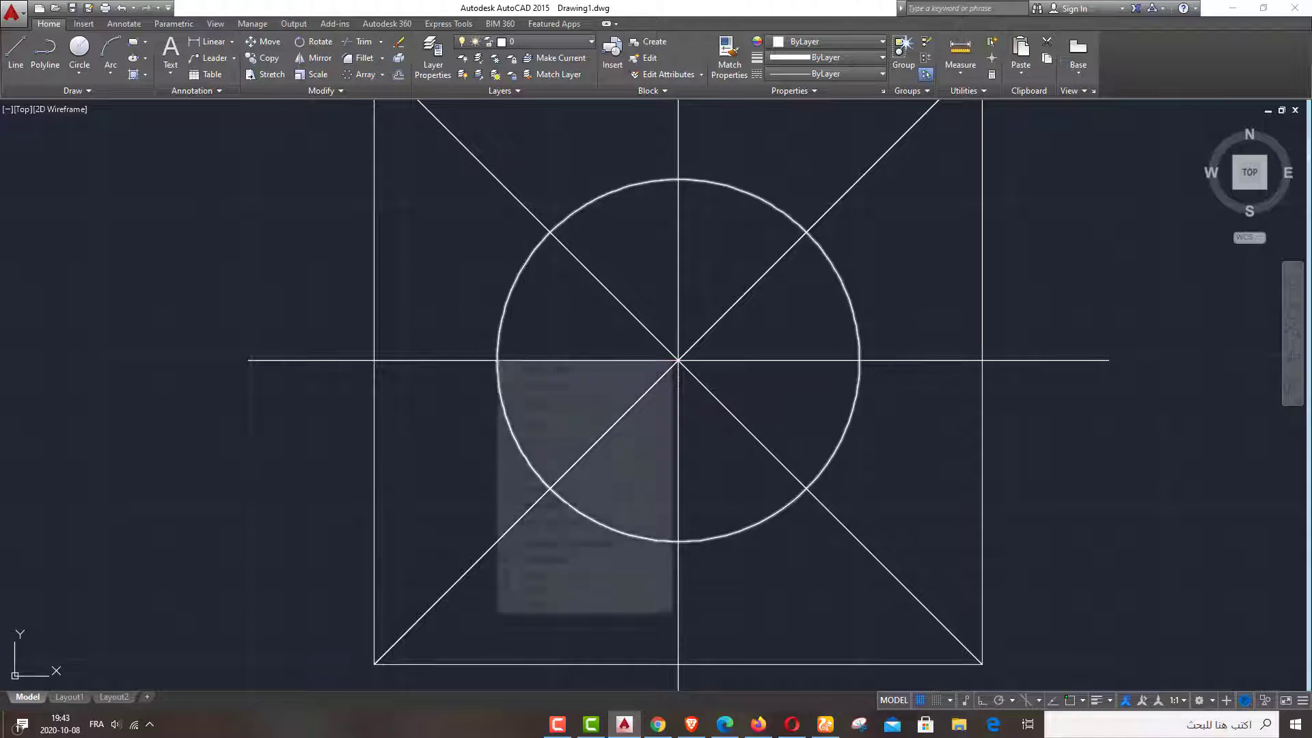
click(533, 367)
key(Escape)
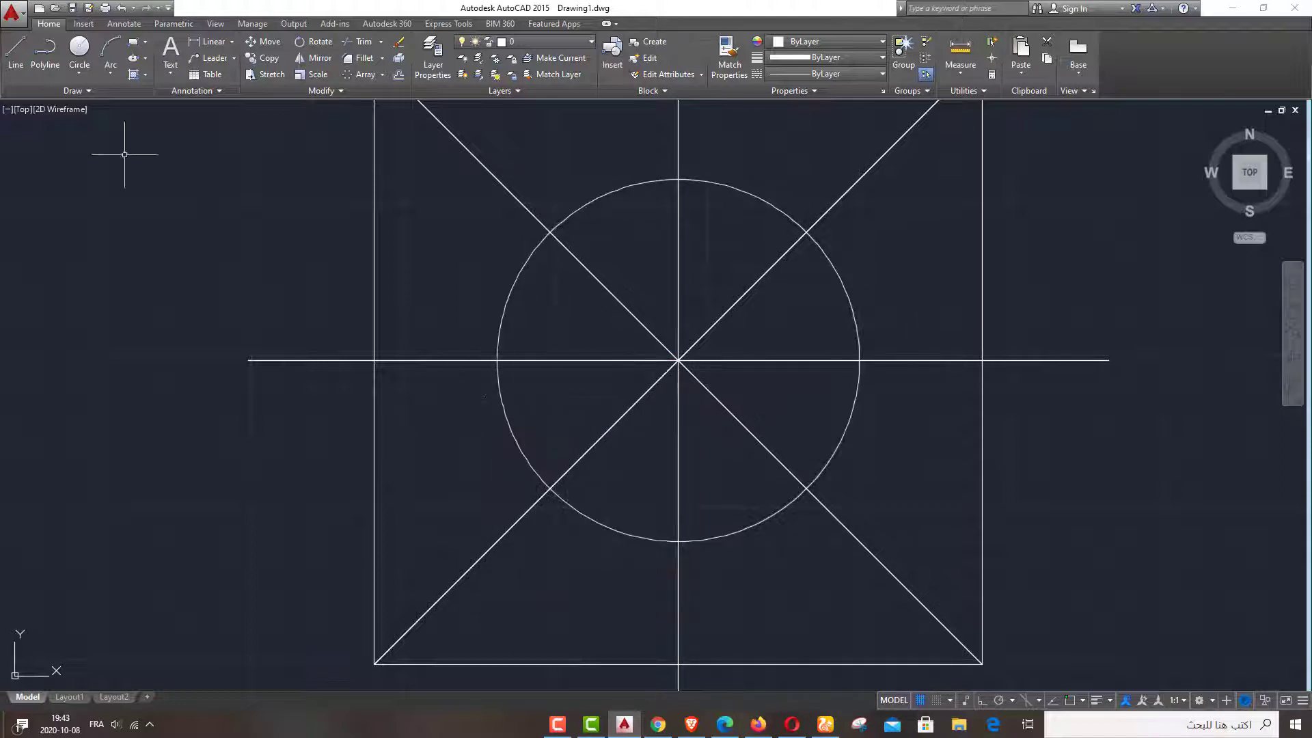
- Trace a closed octagon with Line through the eight circle-spoke intersections
click(12, 49)
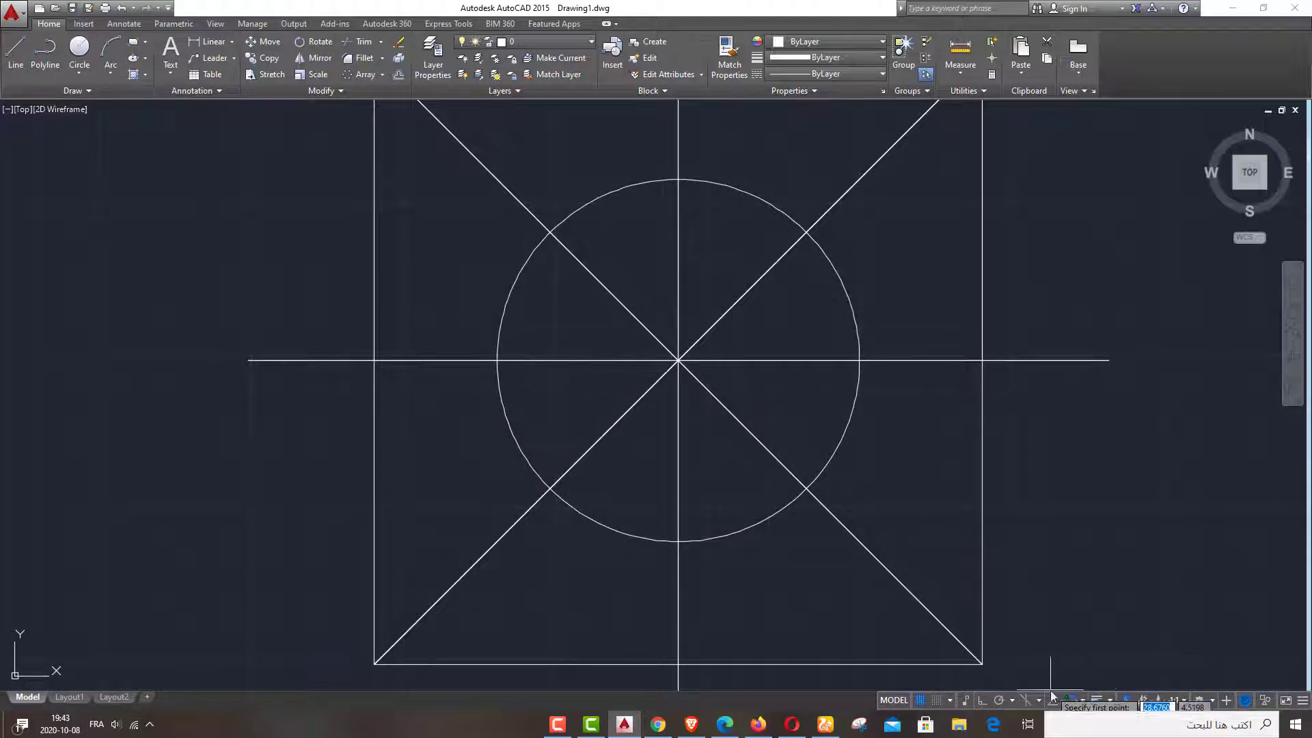
click(497, 360)
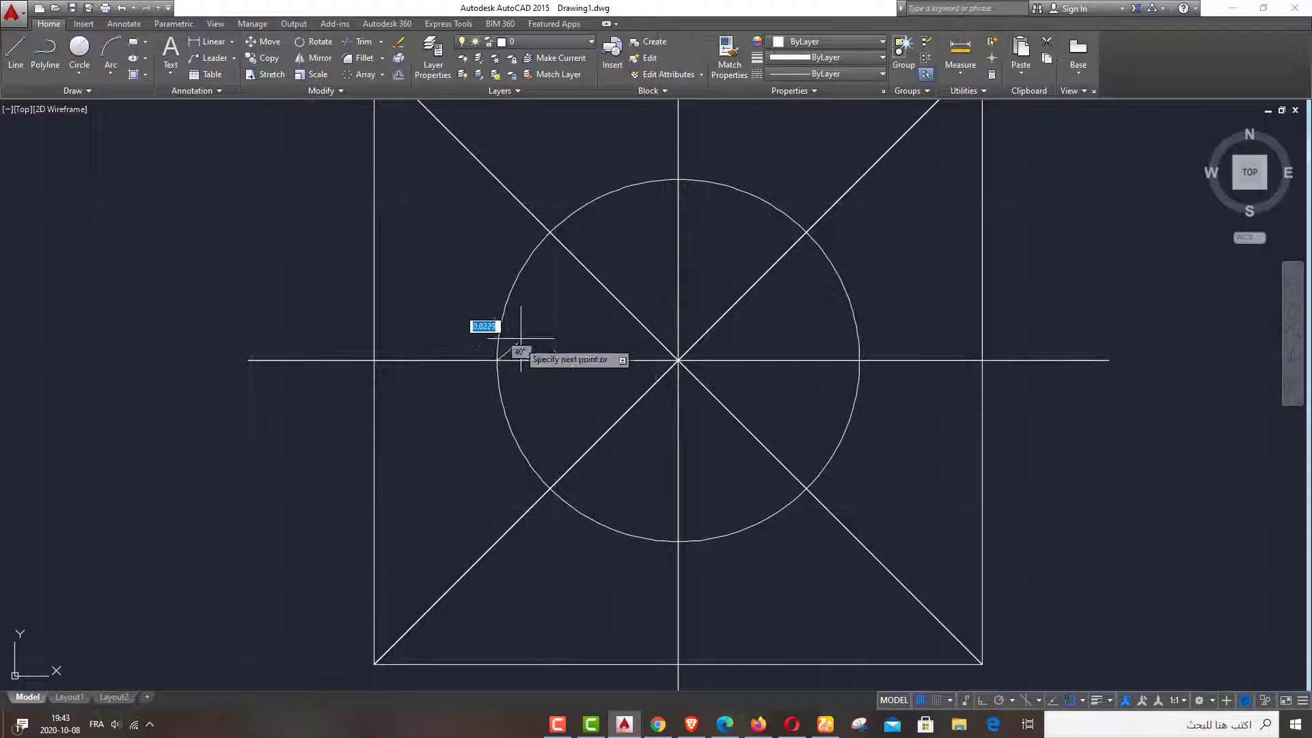
click(550, 232)
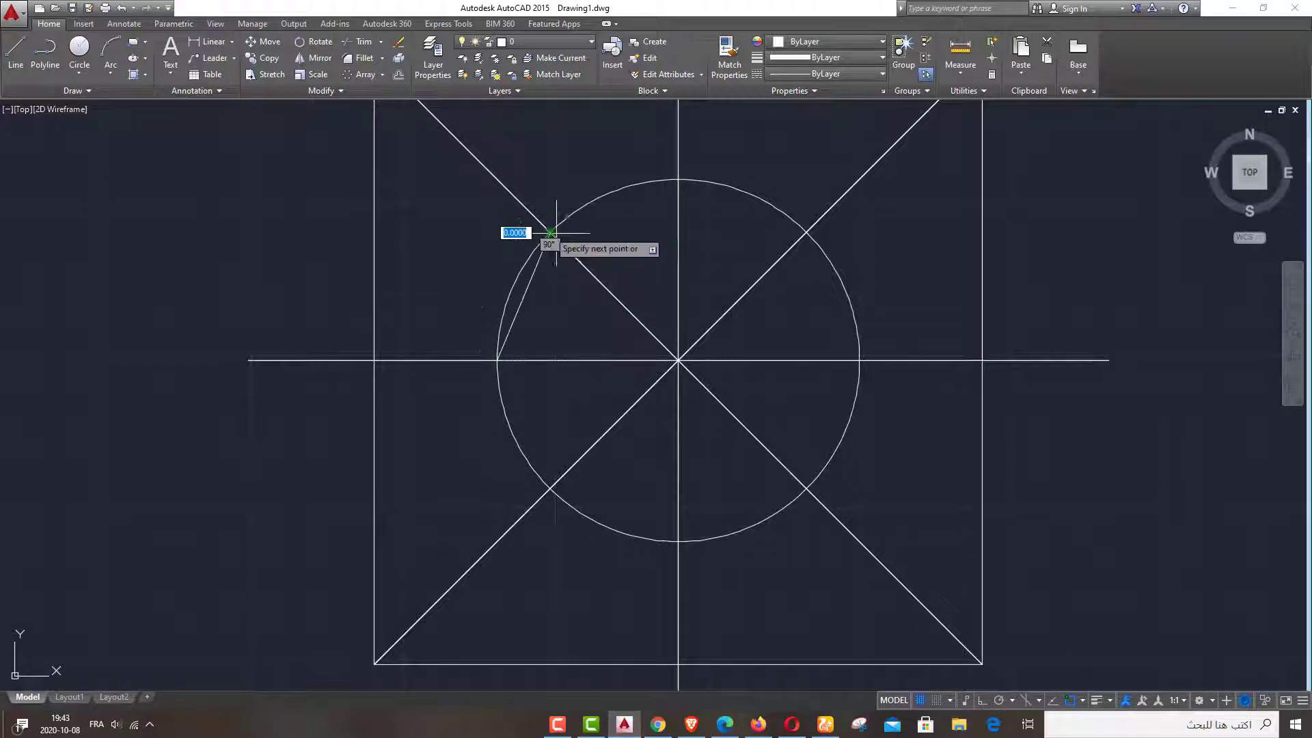
click(677, 179)
click(806, 233)
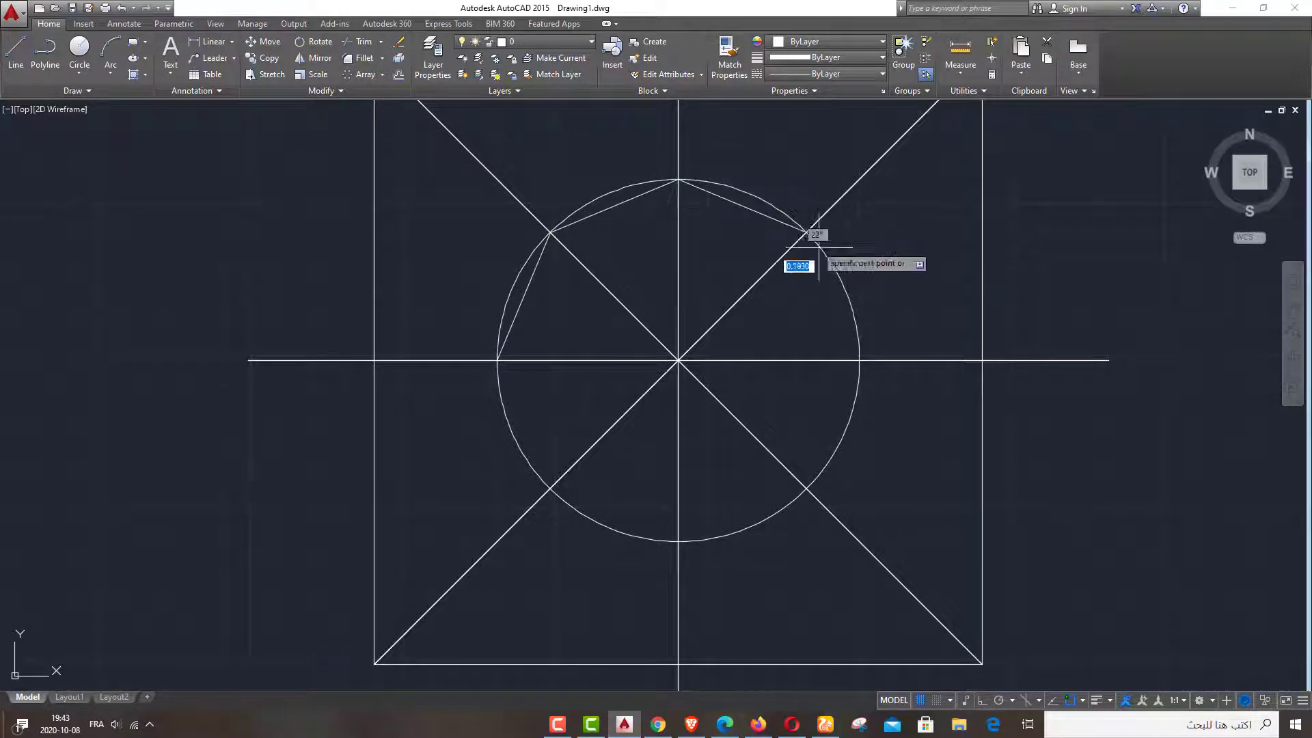
click(859, 360)
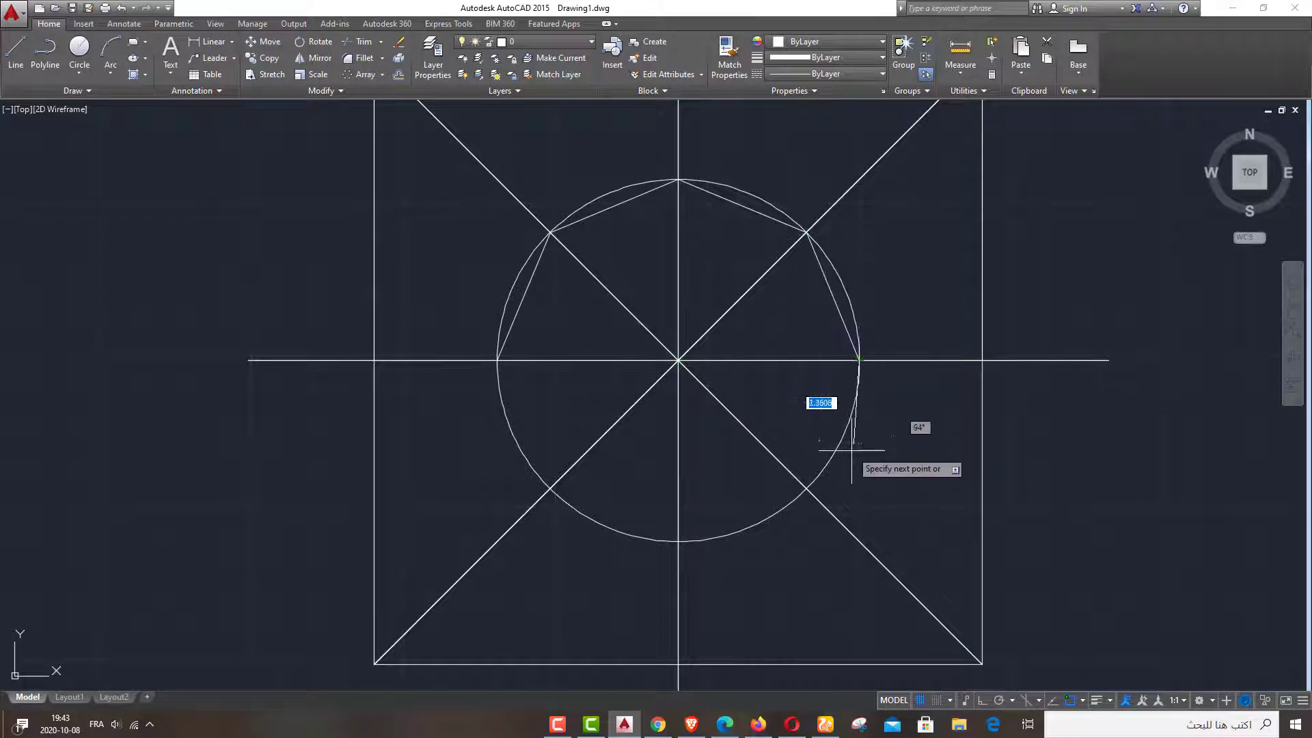
click(807, 489)
click(677, 542)
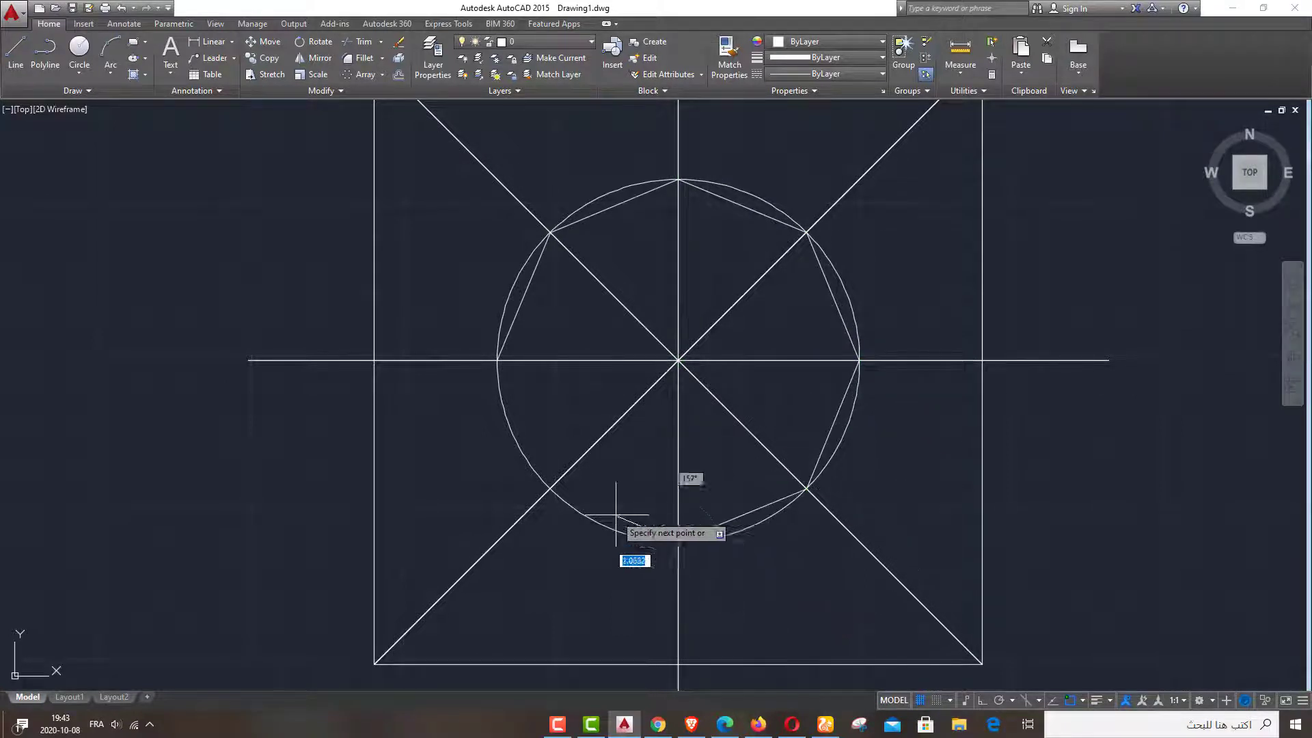
click(550, 489)
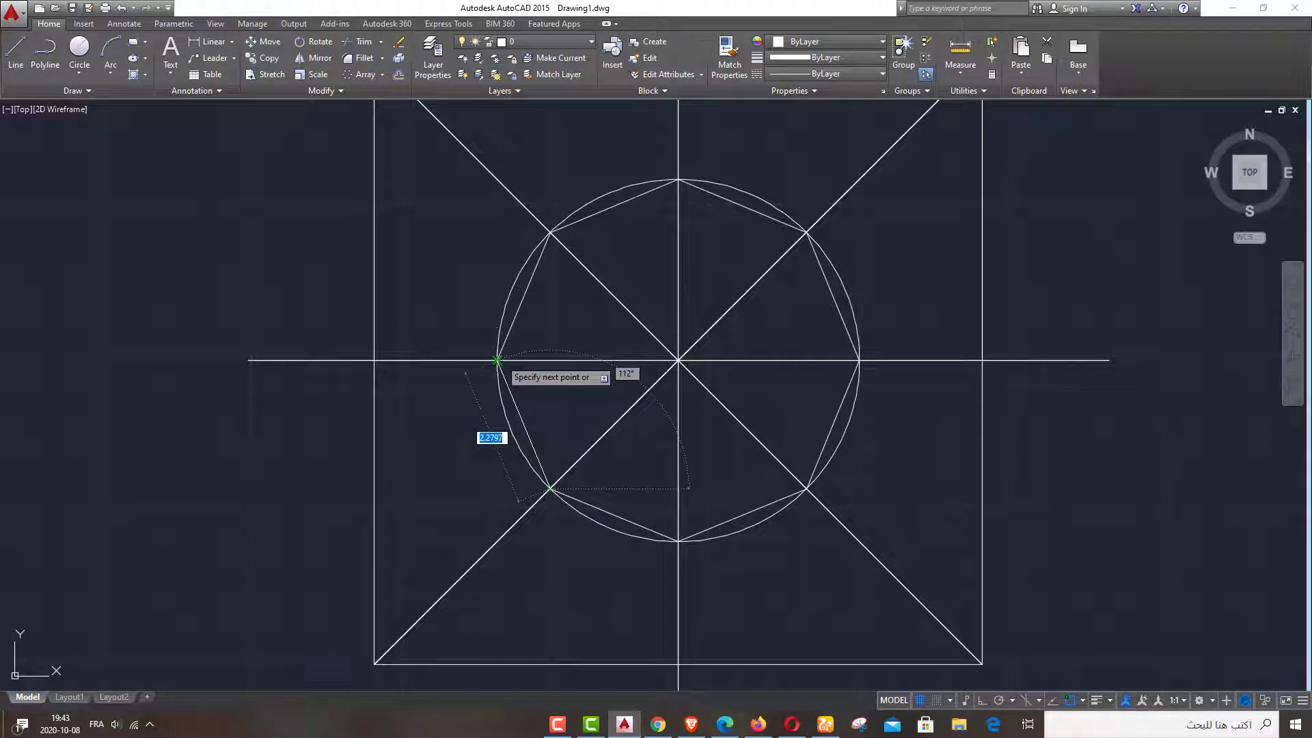
click(497, 360)
right_click(498, 360)
click(523, 373)
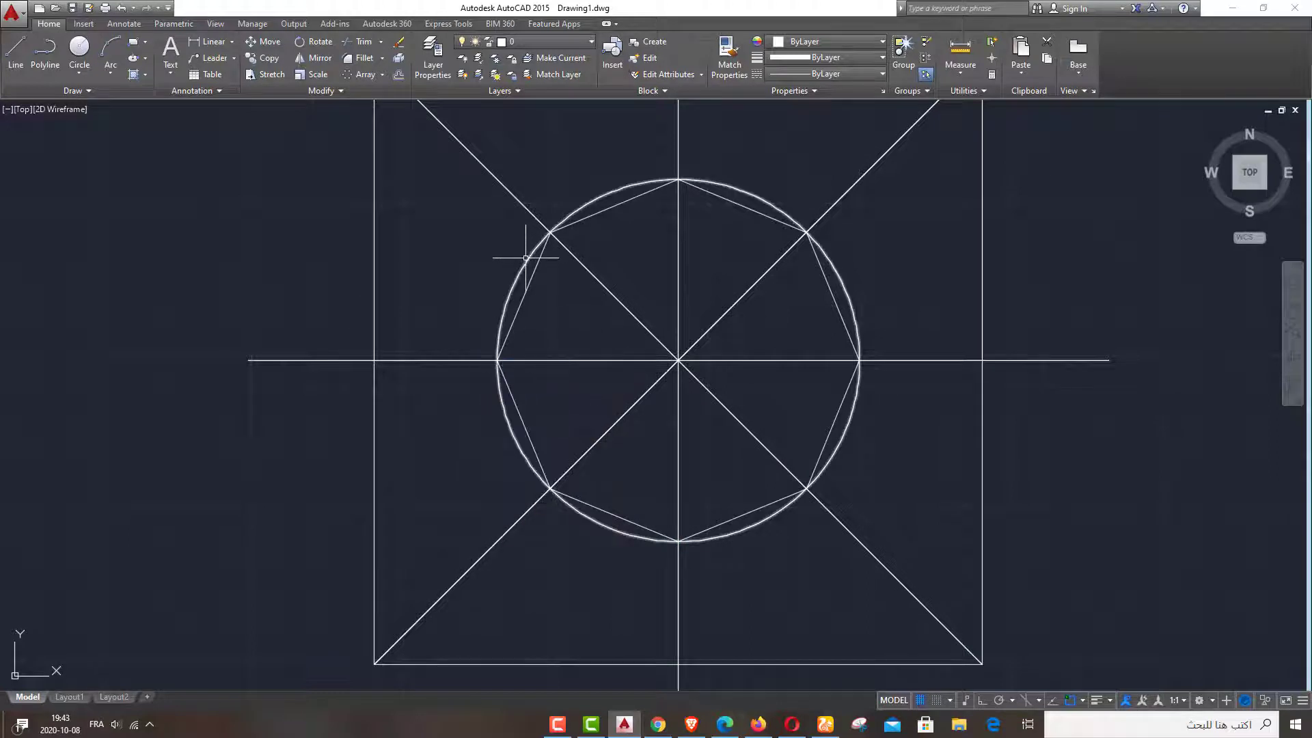
- Erase the construction circle
click(525, 257)
right_click(525, 259)
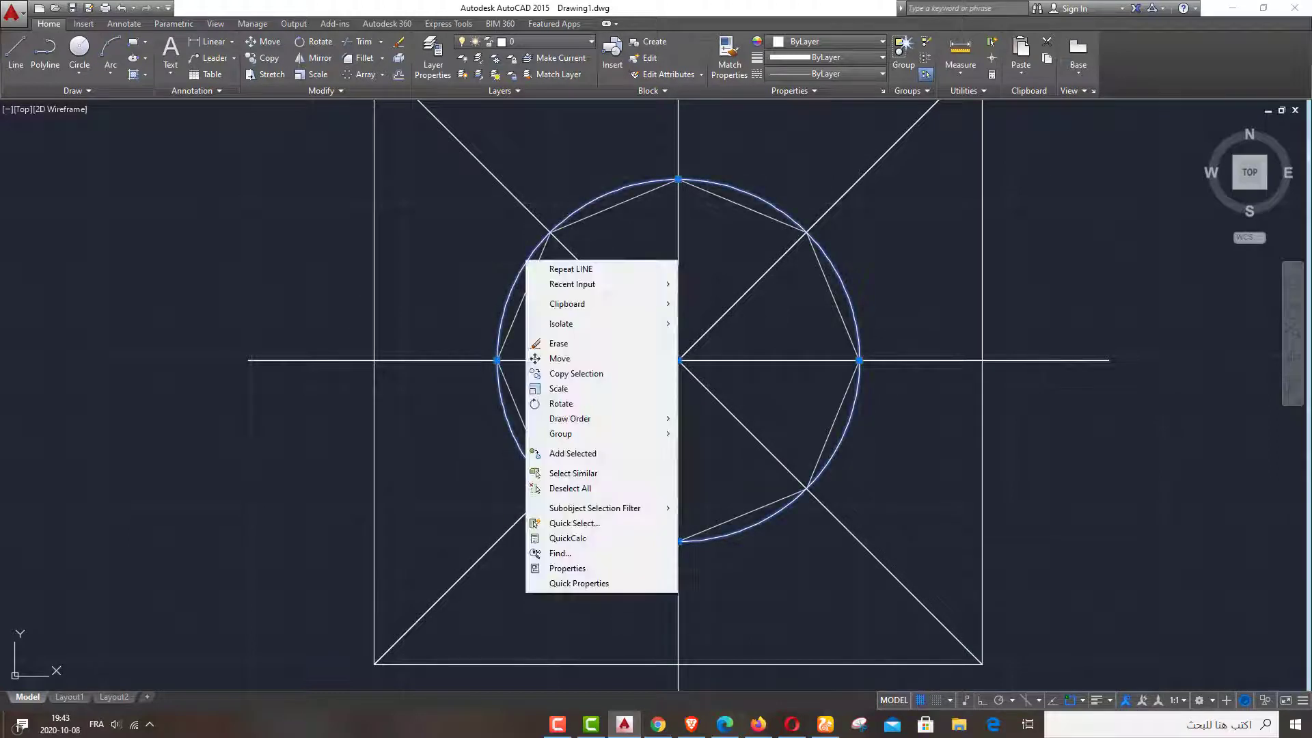
click(558, 343)
scroll(540, 459, up, 2)
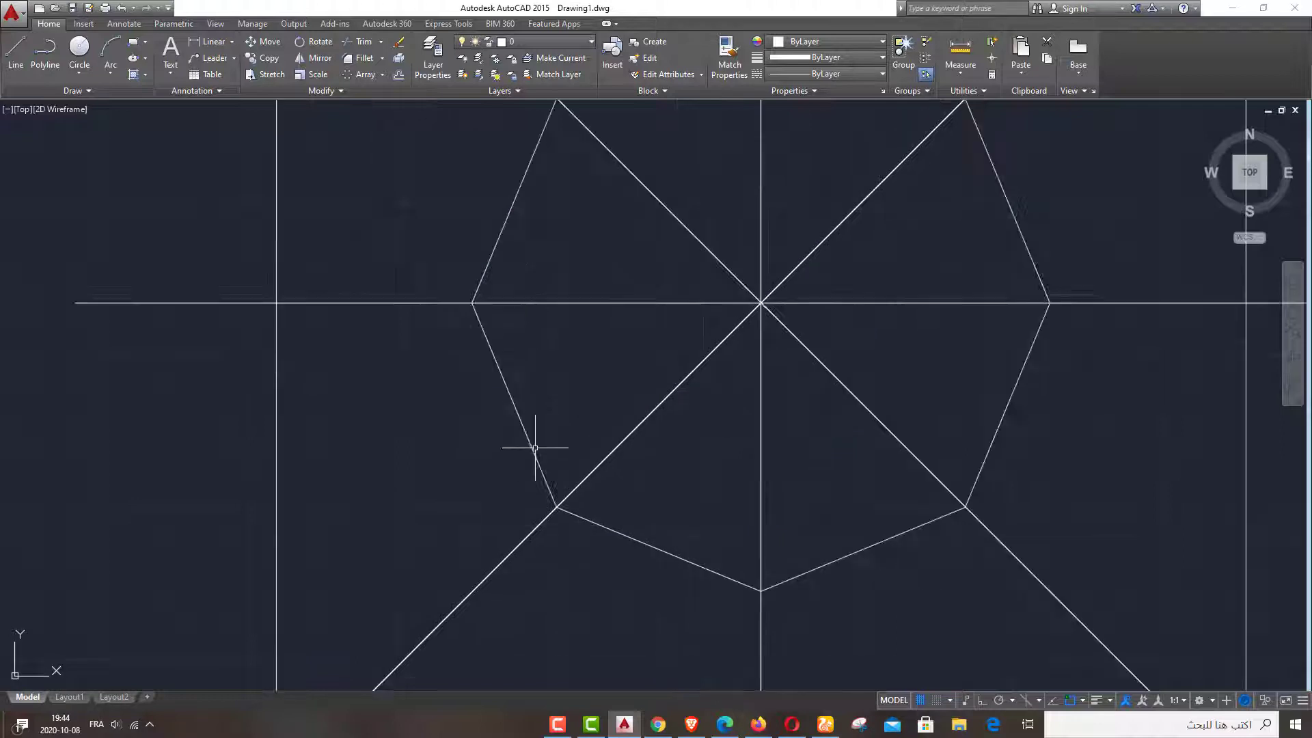
scroll(551, 356, down, 2)
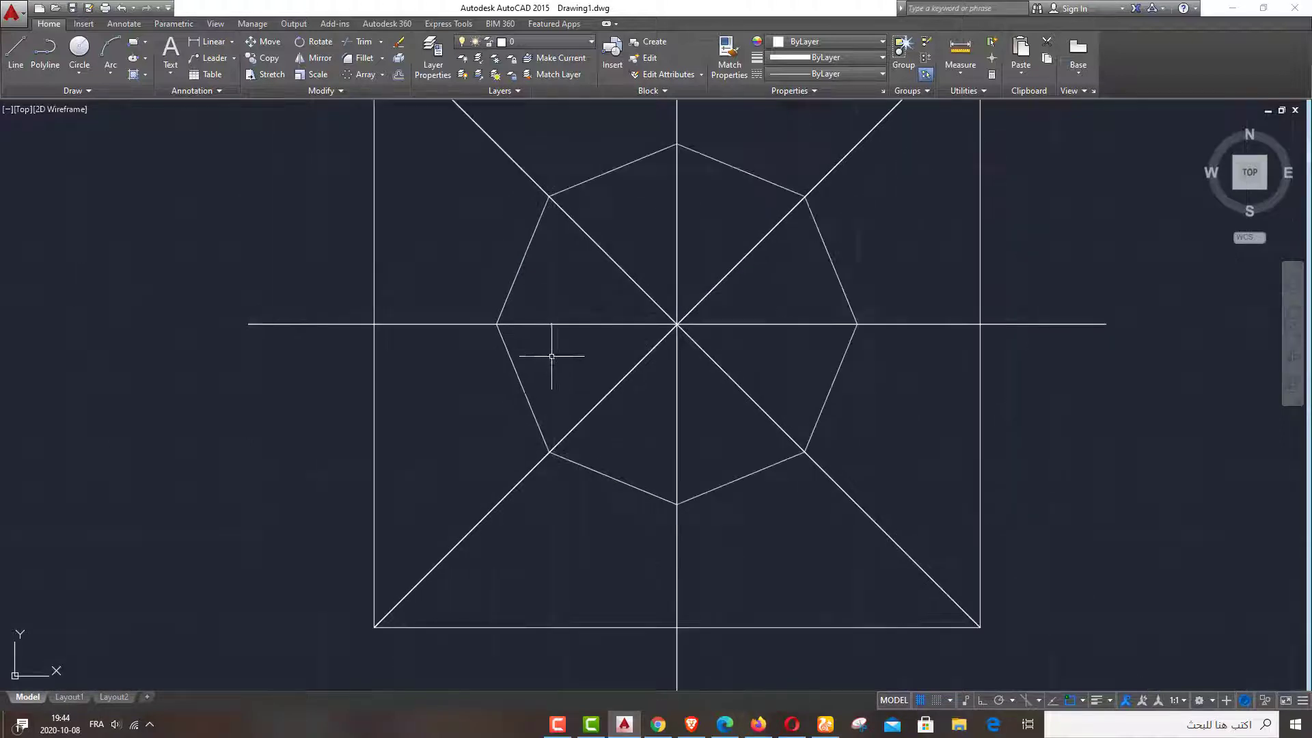
- Offset the octagon's lower-left edge 0.8 toward the inside
click(539, 419)
key(Escape)
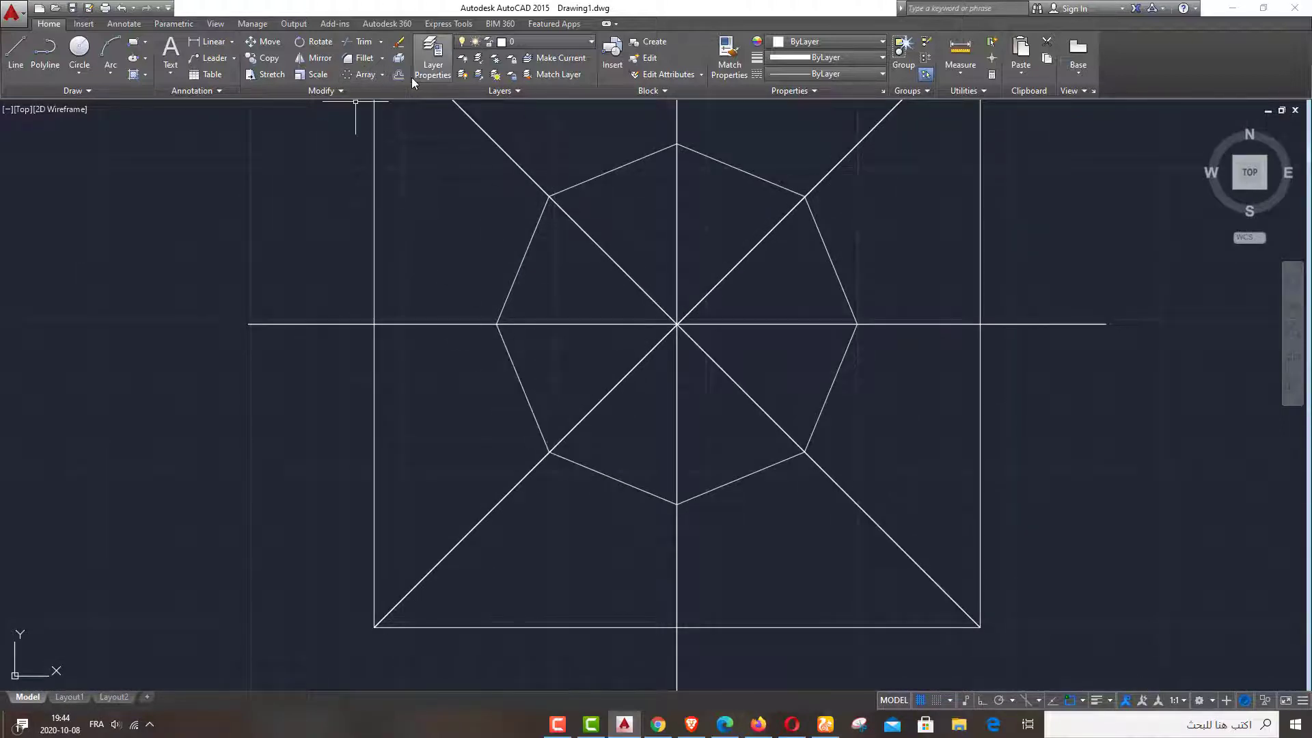
click(400, 75)
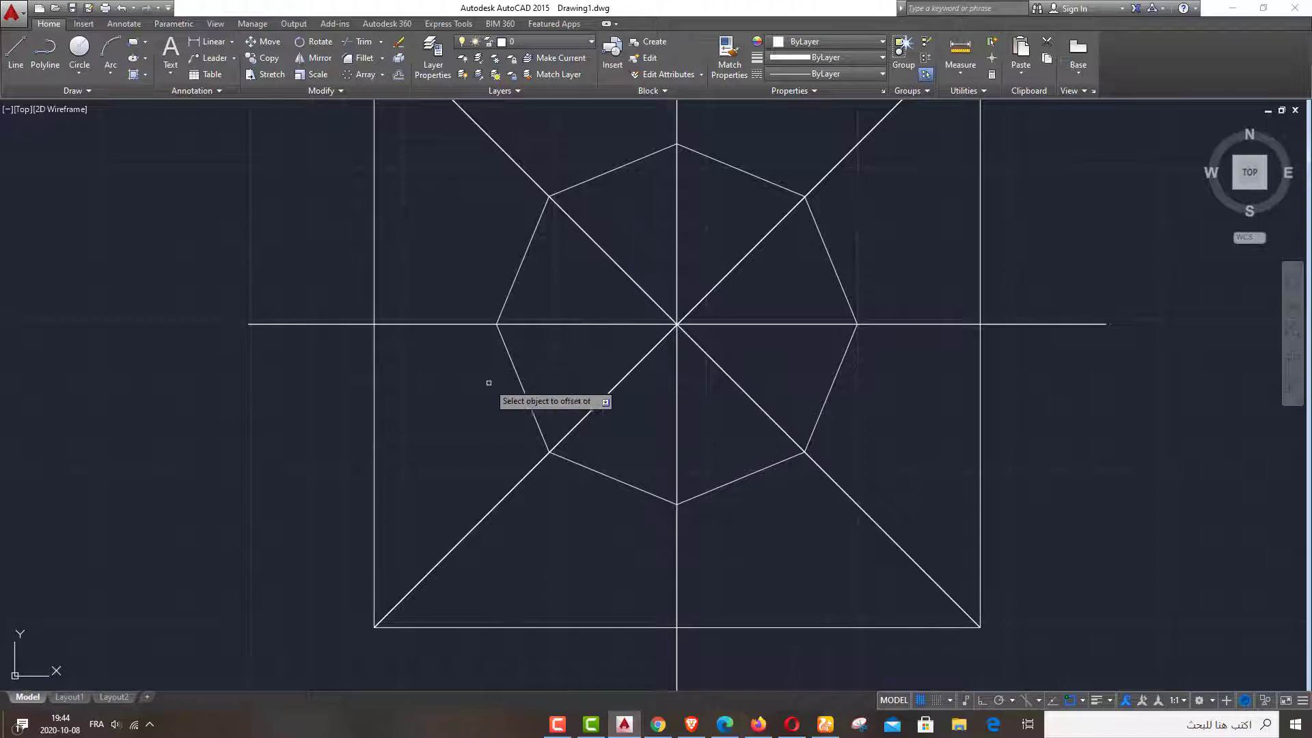
click(524, 389)
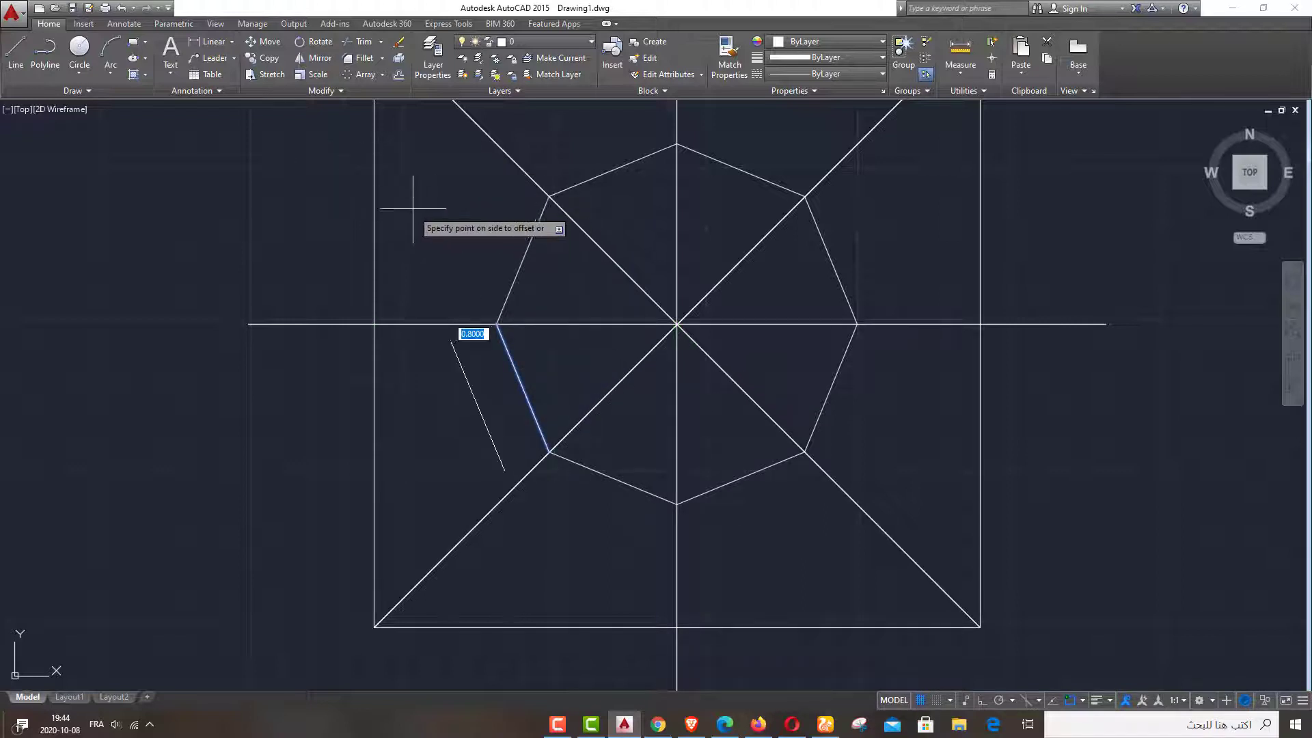
key(Escape)
key(Return)
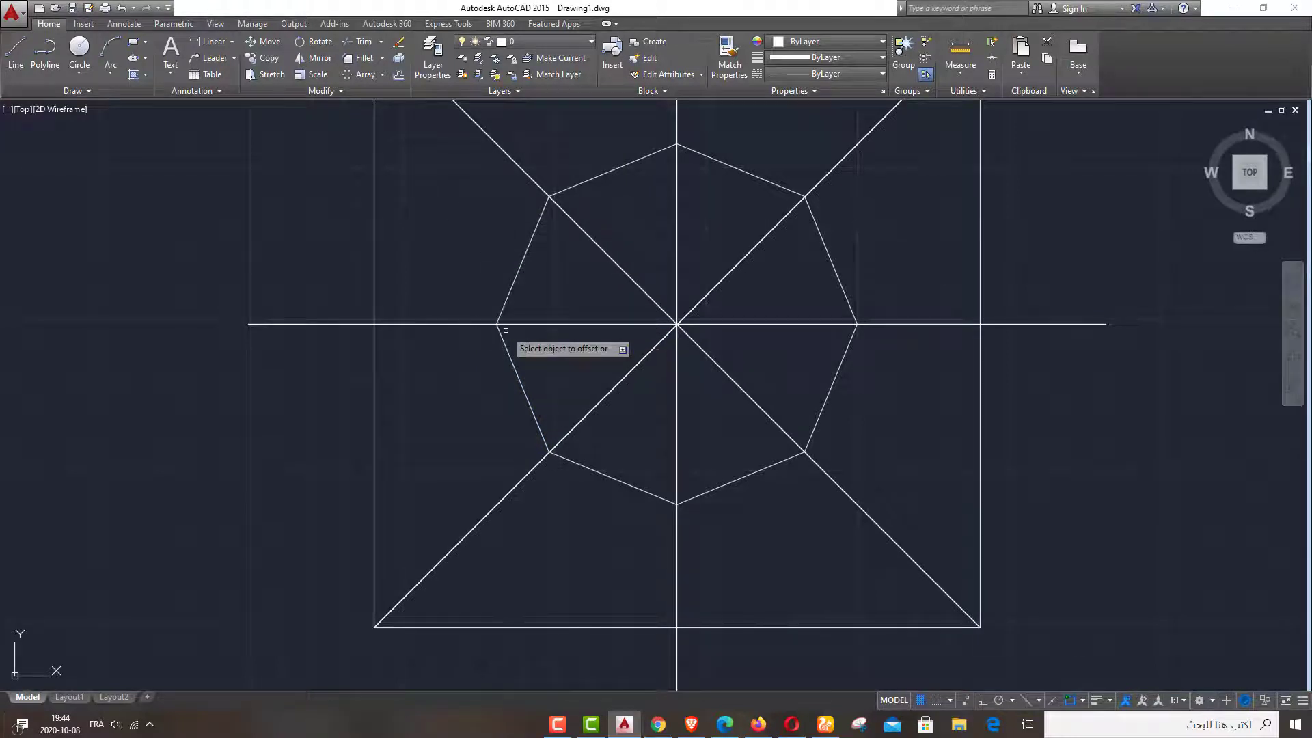
click(536, 386)
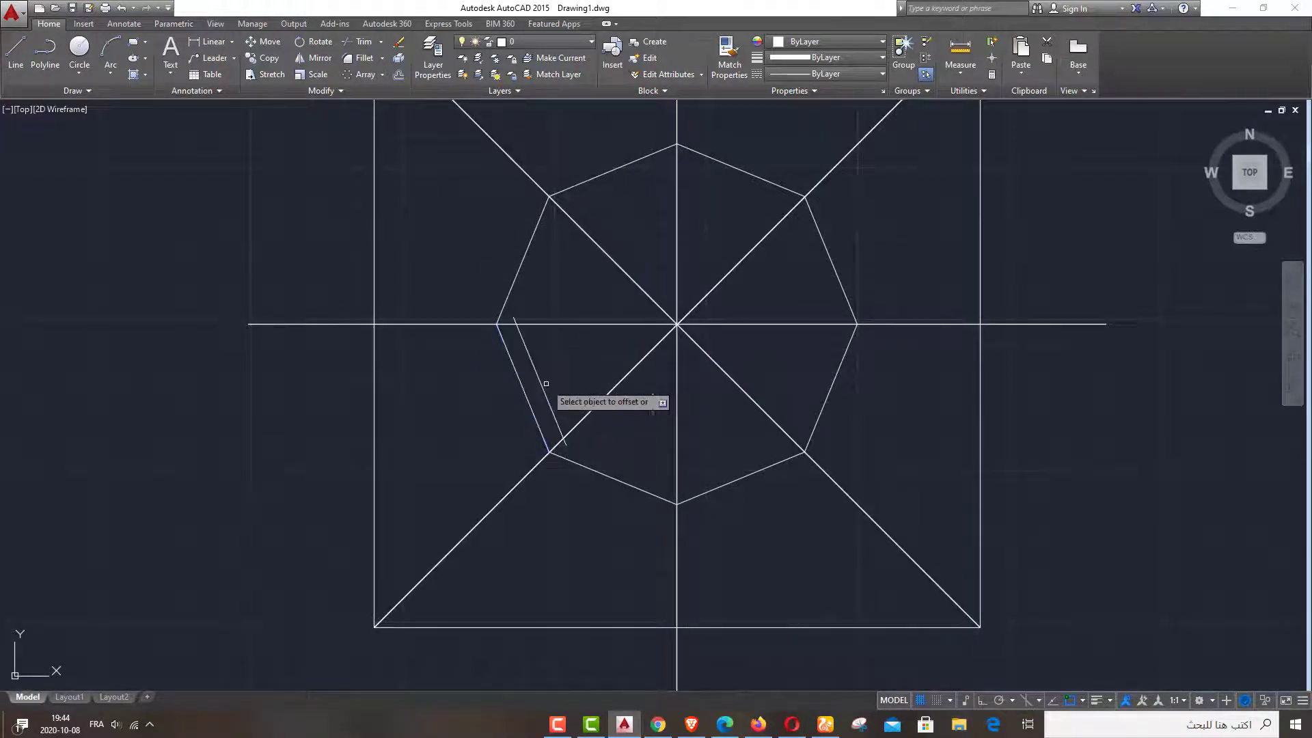
right_click(580, 355)
key(Escape)
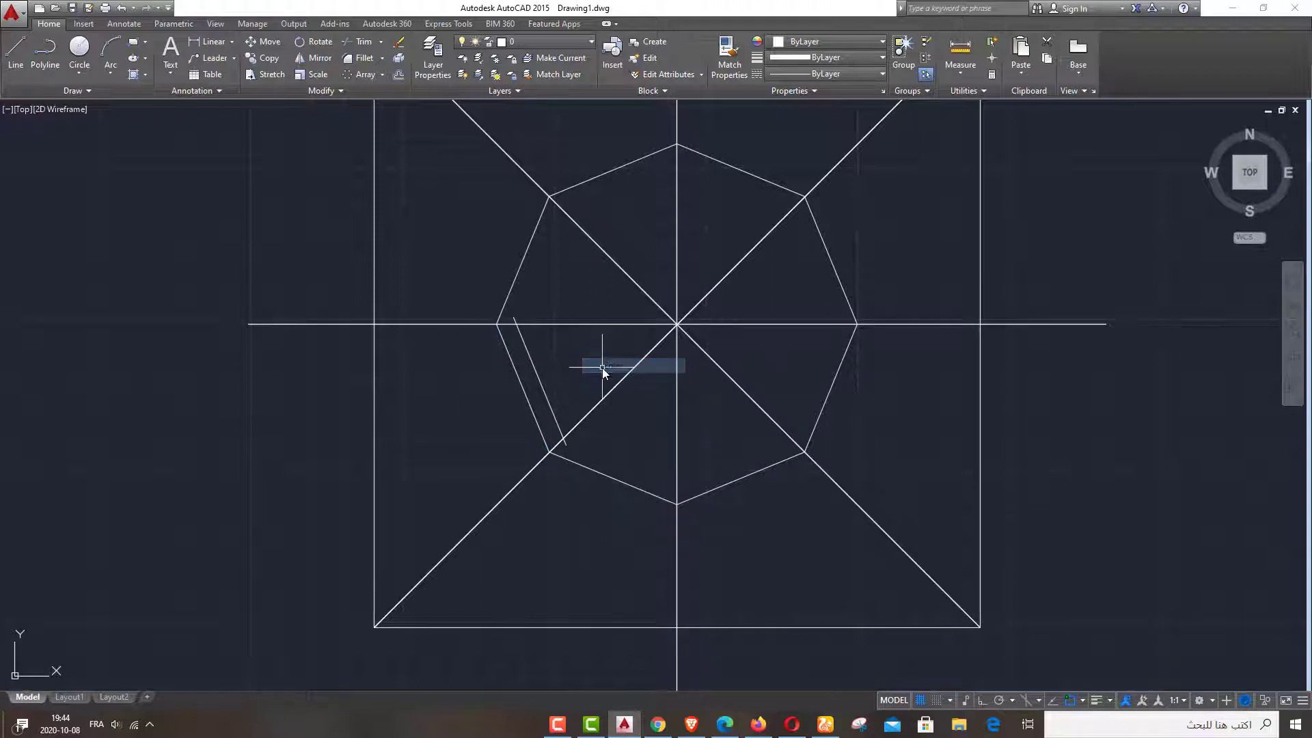
scroll(567, 428, down, 4)
- Select the whole drawing and start a Trim, then cancel it
drag(589, 221, 772, 585)
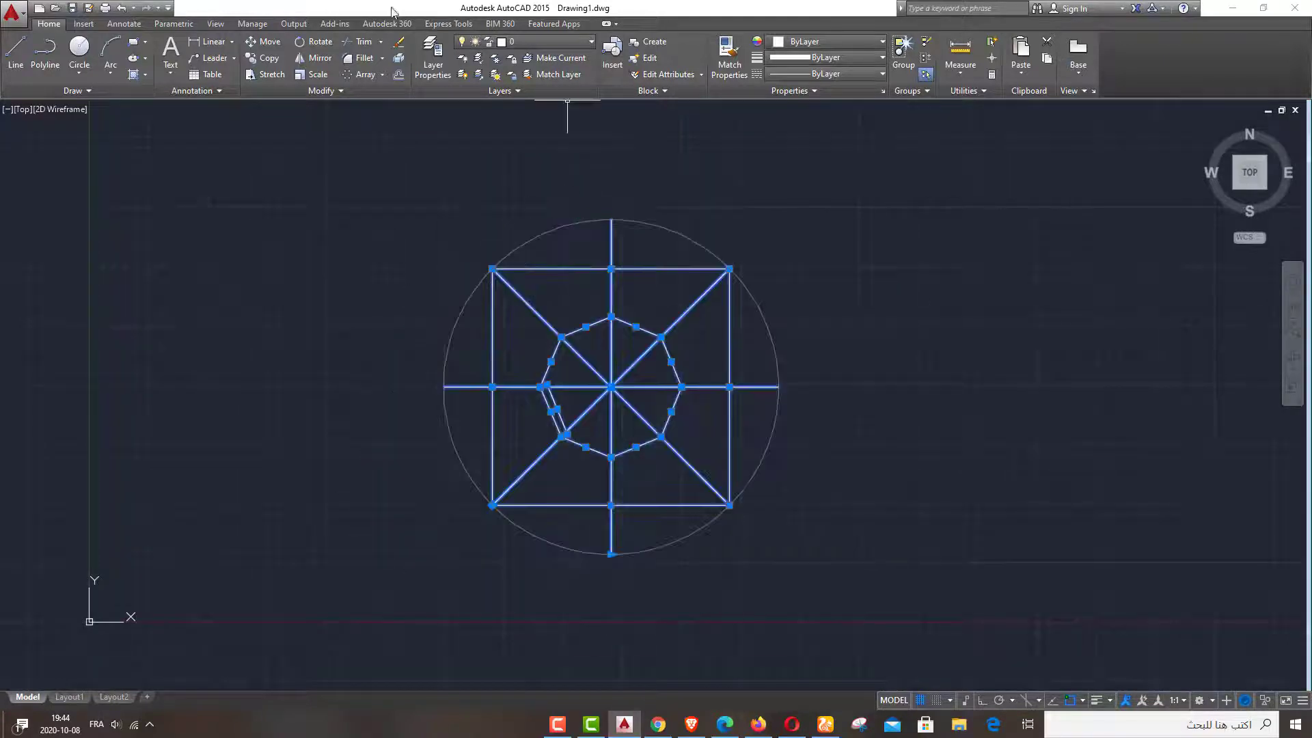
click(360, 50)
scroll(567, 383, up, 5)
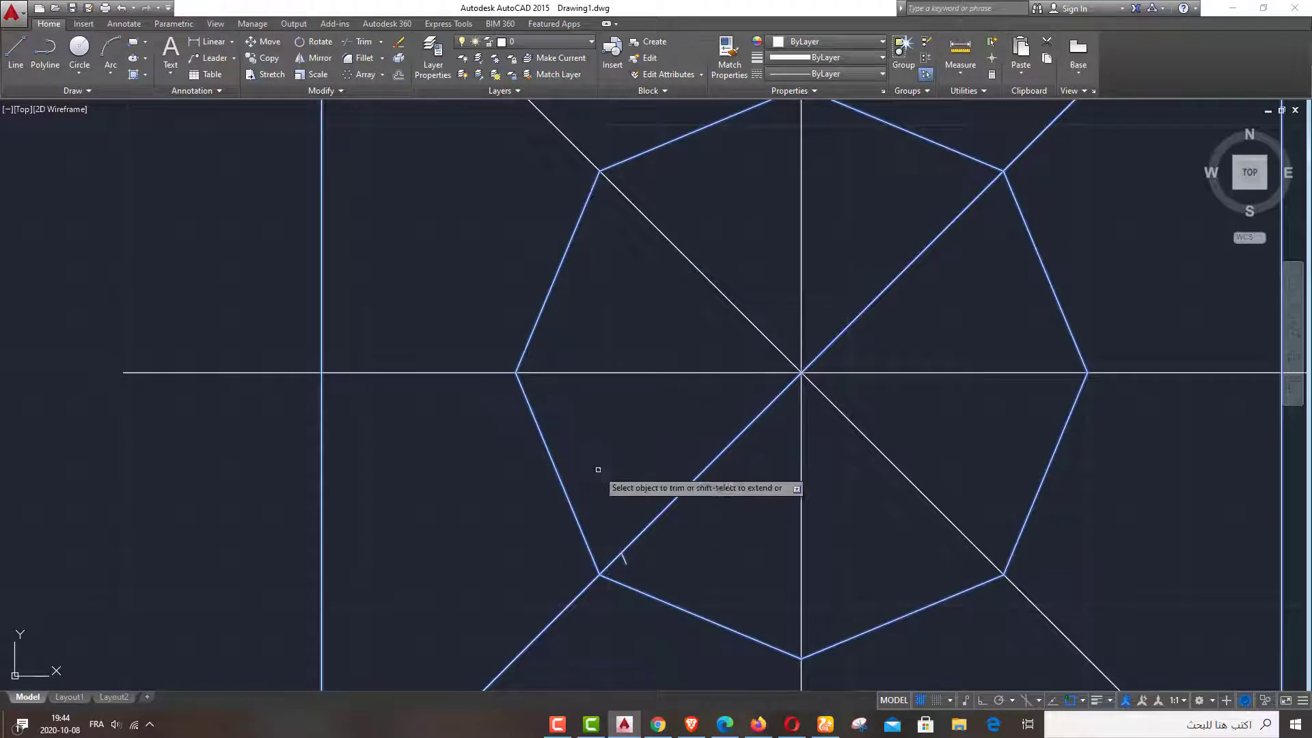
scroll(588, 372, down, 8)
right_click(753, 373)
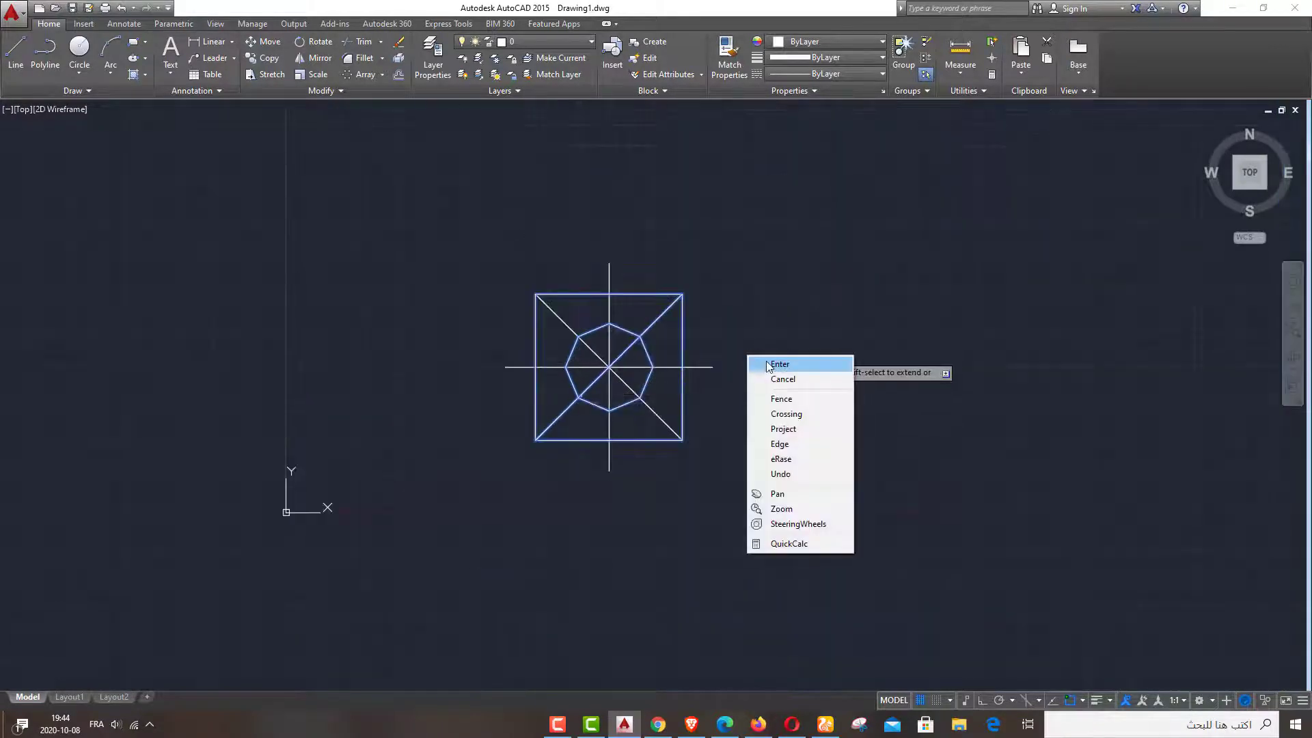
key(Escape)
right_click(741, 301)
click(767, 385)
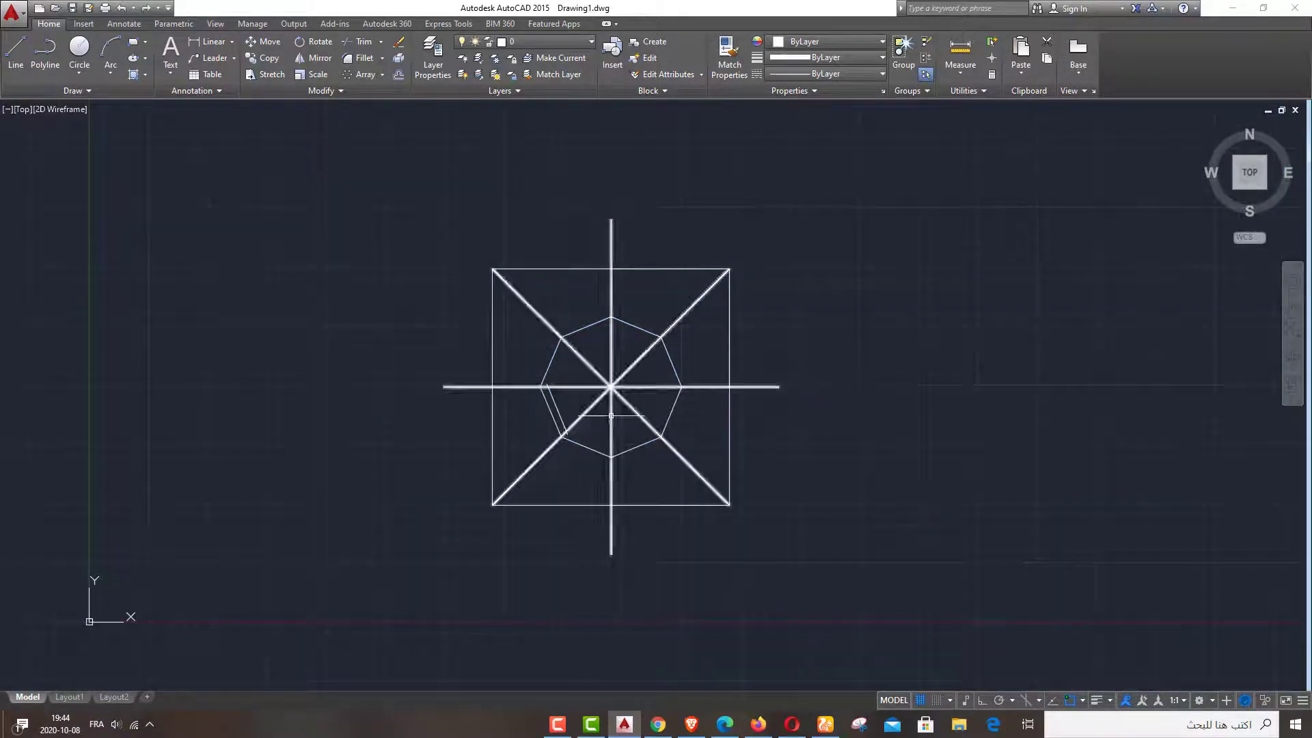
- Window-select the square, spokes and octagon as cutting edges and run Trim
click(658, 132)
drag(523, 167, 873, 511)
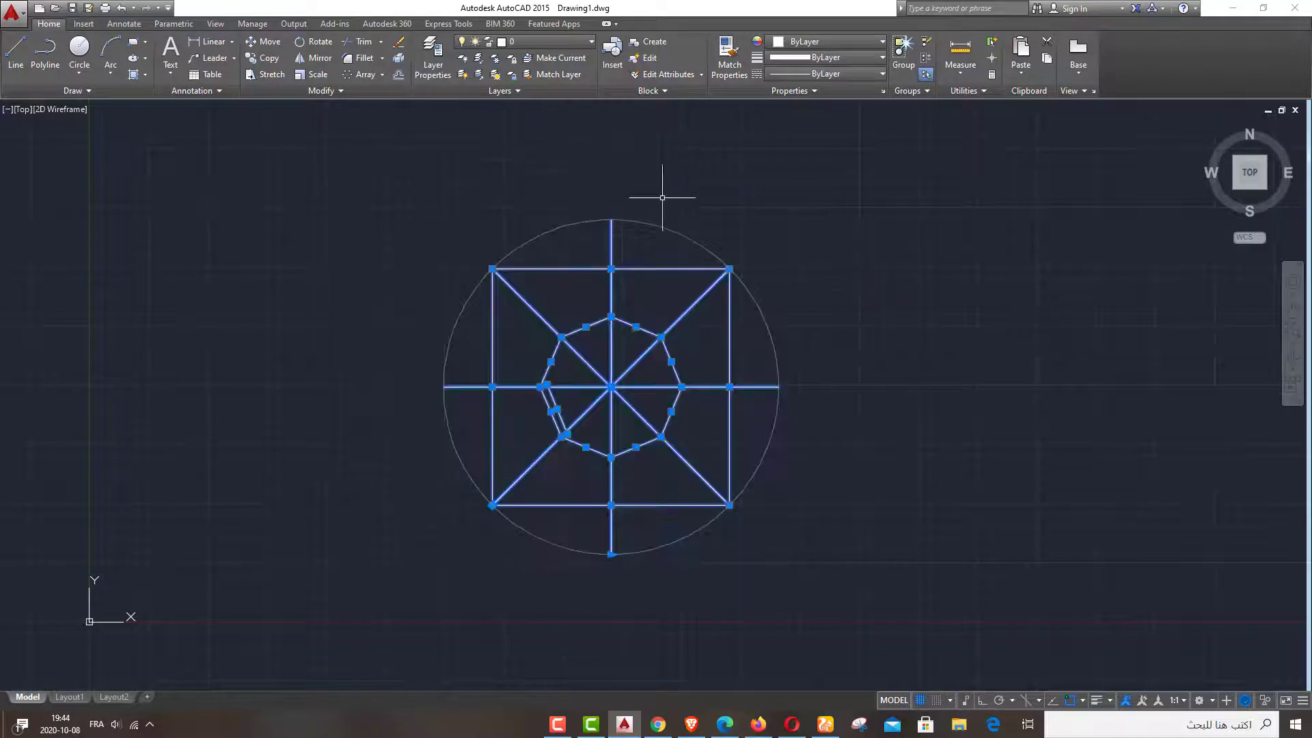
click(359, 46)
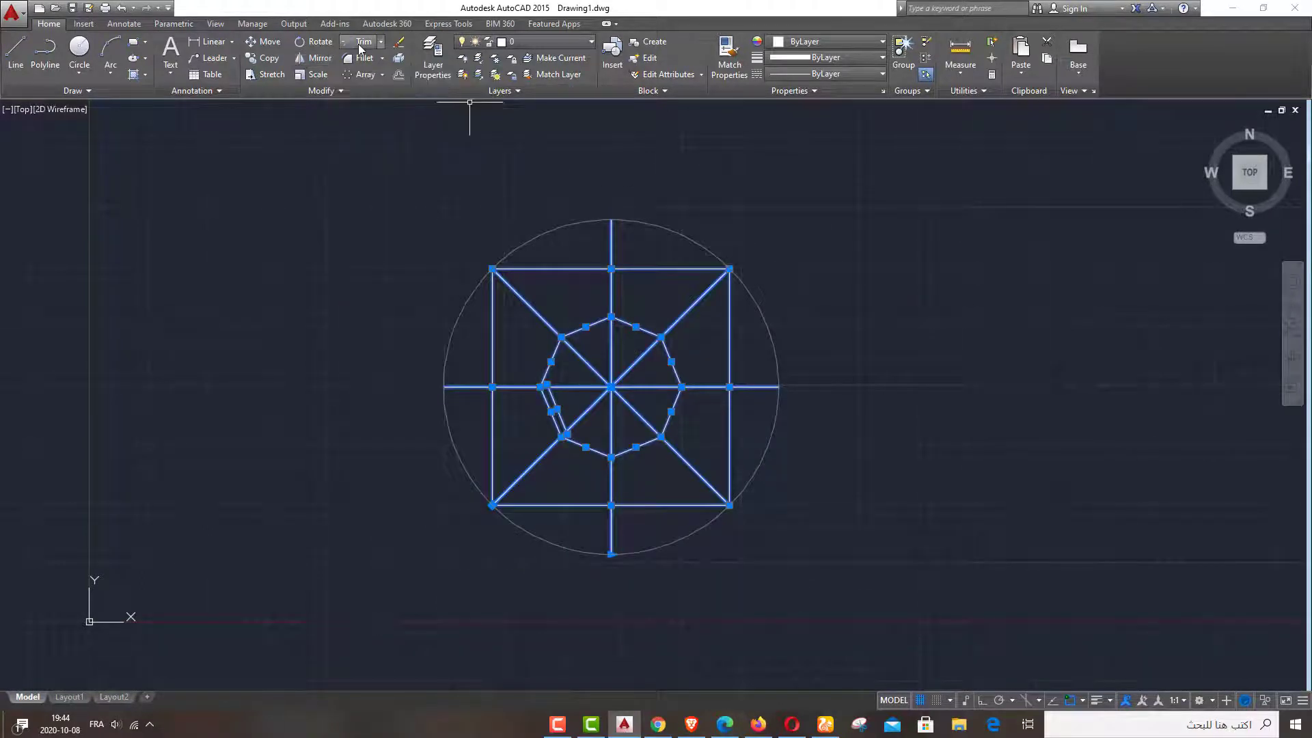
click(359, 46)
scroll(536, 390, up, 6)
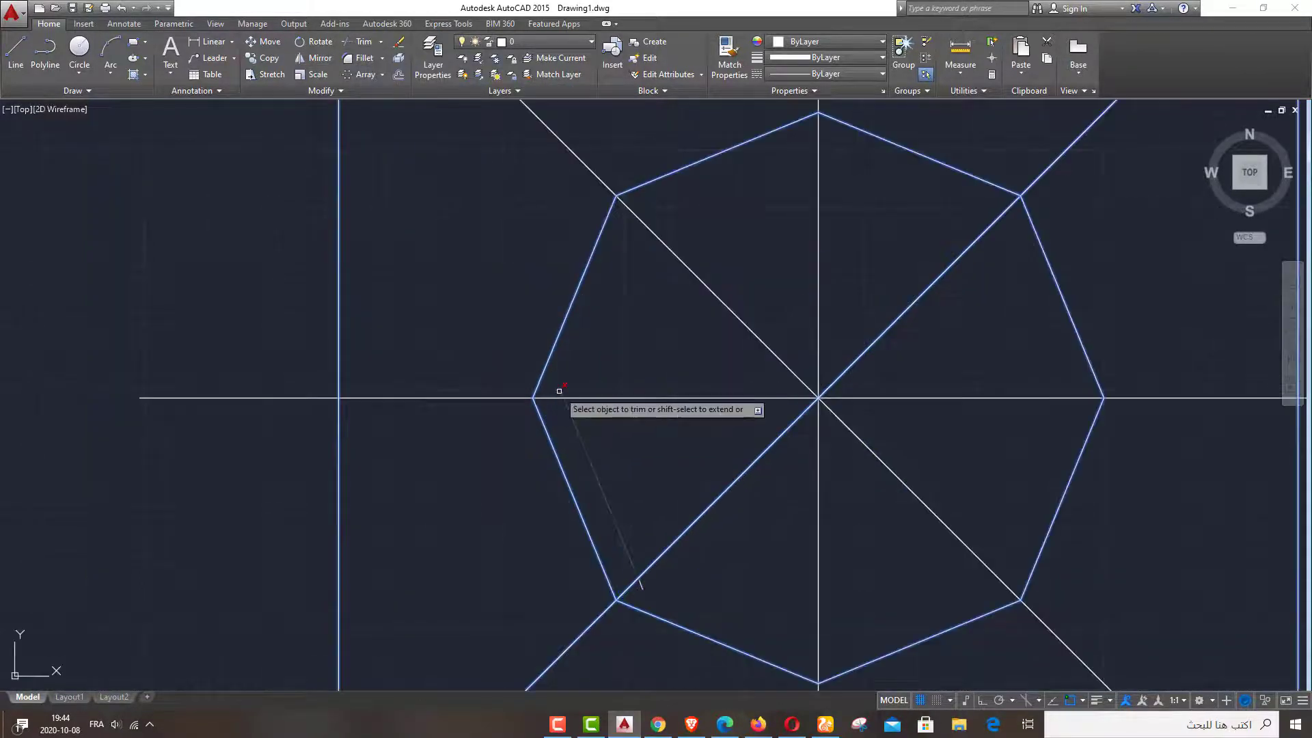
scroll(543, 328, down, 4)
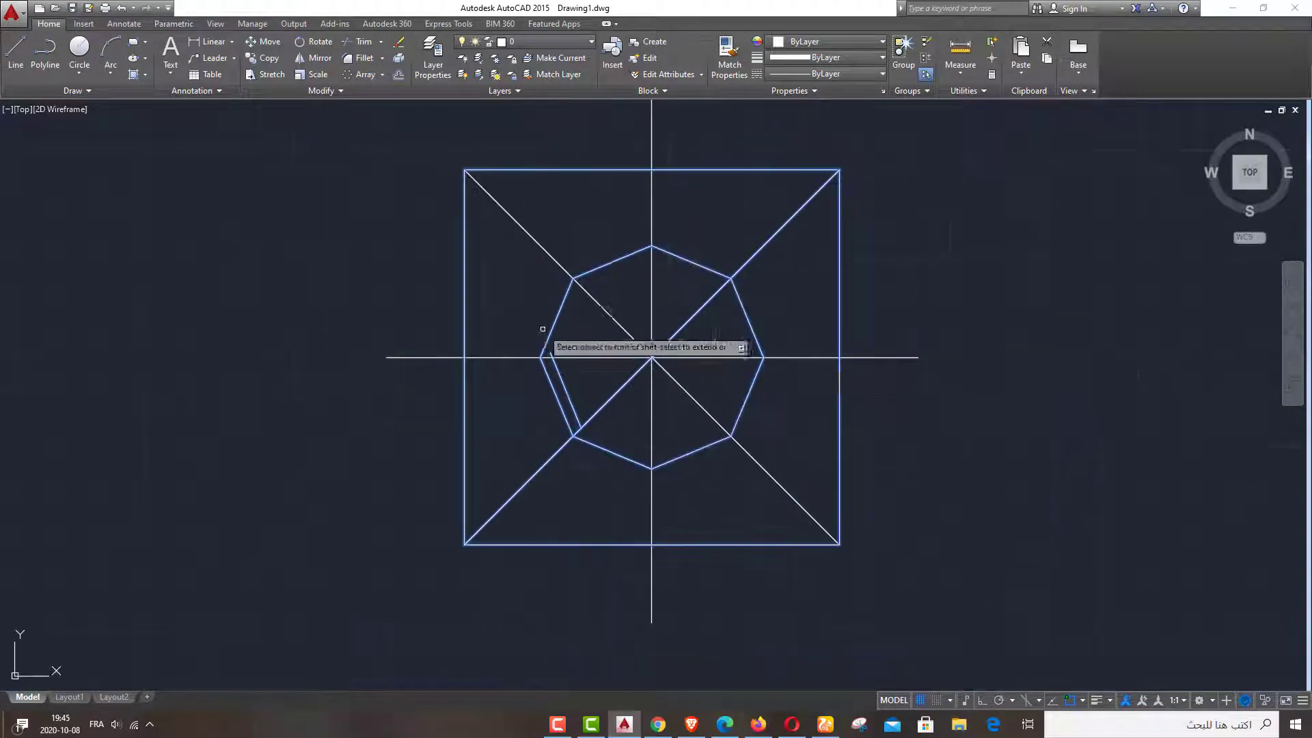
right_click(892, 271)
click(912, 278)
- Select the entire drawing and trim again with everything as cutting edges
scroll(828, 275, down, 4)
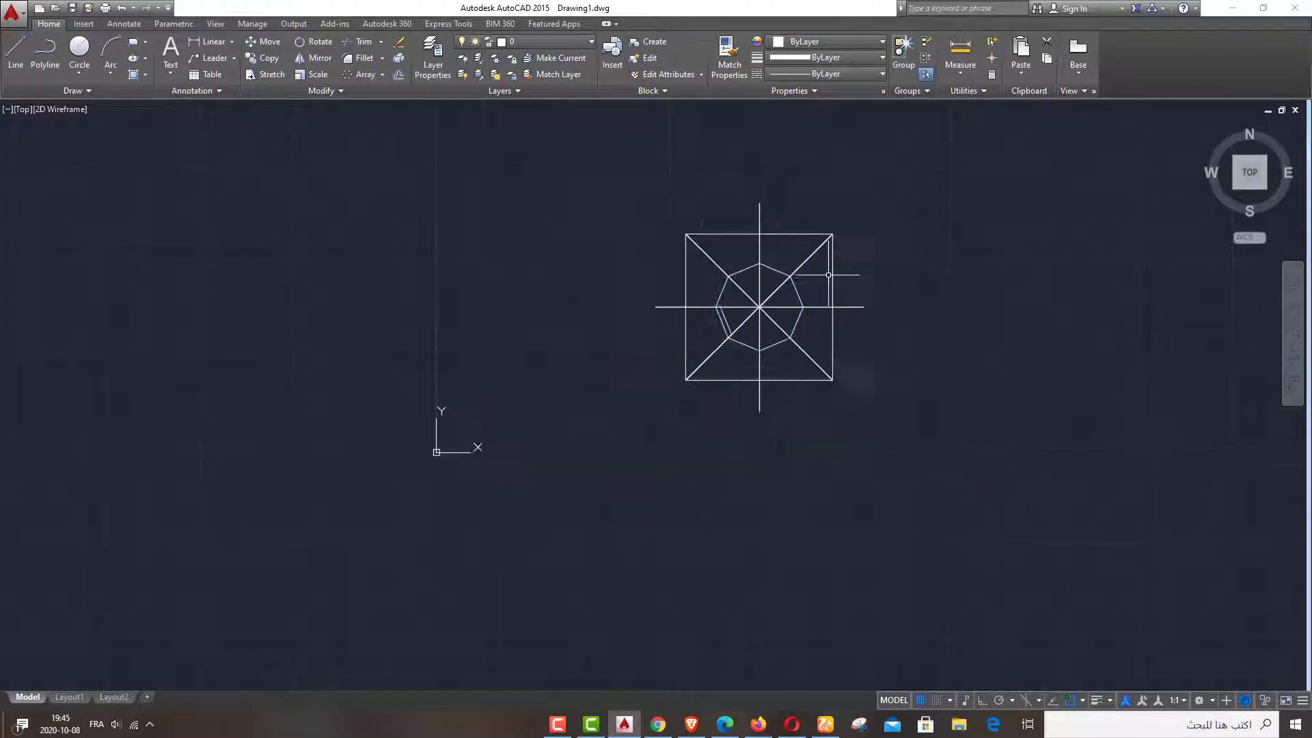
mouse_move(875, 168)
mouse_down()
mouse_move(562, 459)
mouse_move(544, 137)
mouse_move(564, 125)
mouse_up()
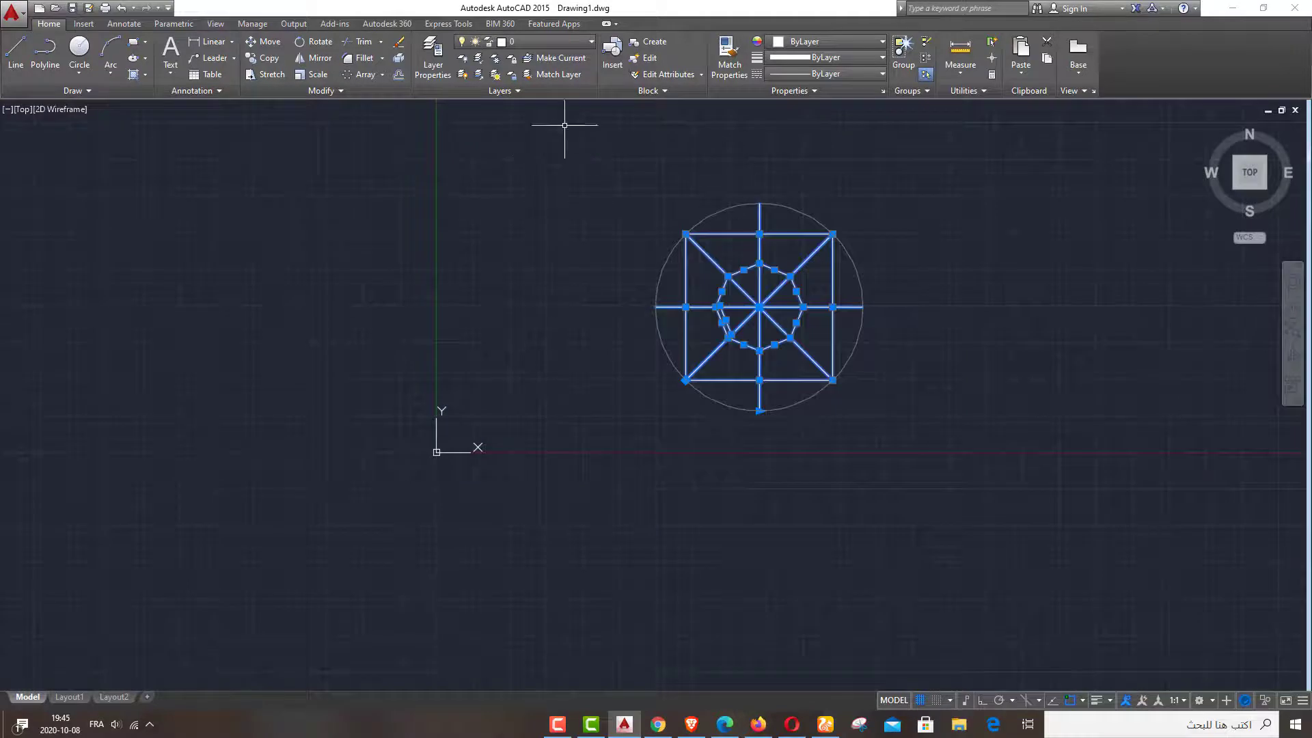
key(Return)
scroll(721, 304, up, 5)
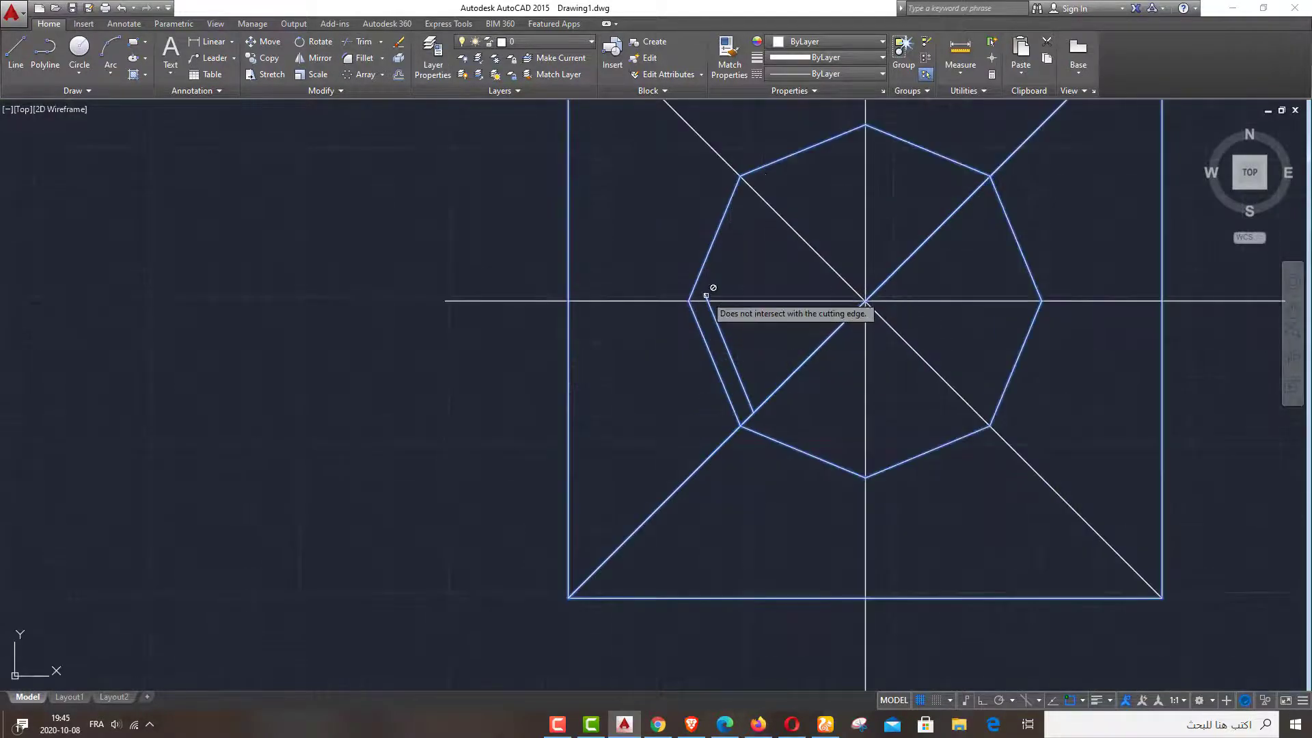
right_click(761, 334)
click(786, 340)
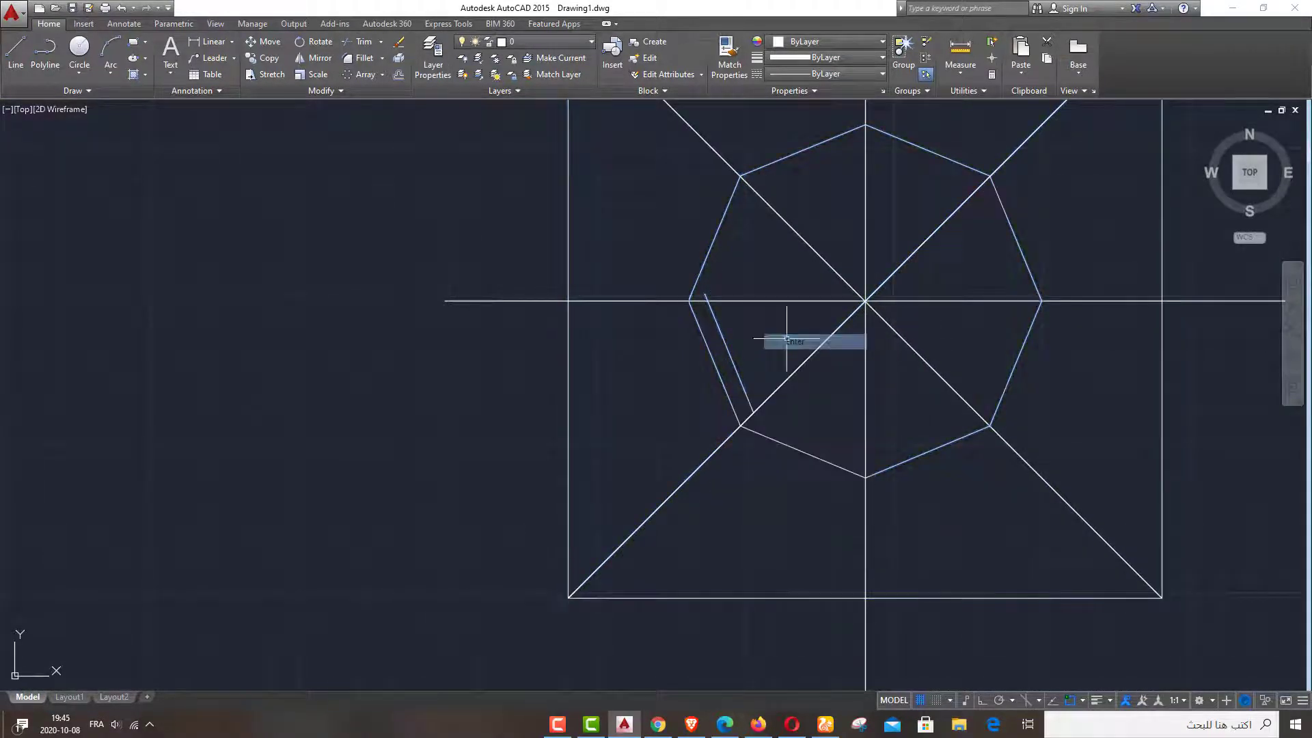
scroll(708, 298, down, 4)
scroll(536, 433, down, 2)
- Reselect all objects and trim the inner line between the horizontal axis and lower-left diagonal
drag(704, 205, 410, 341)
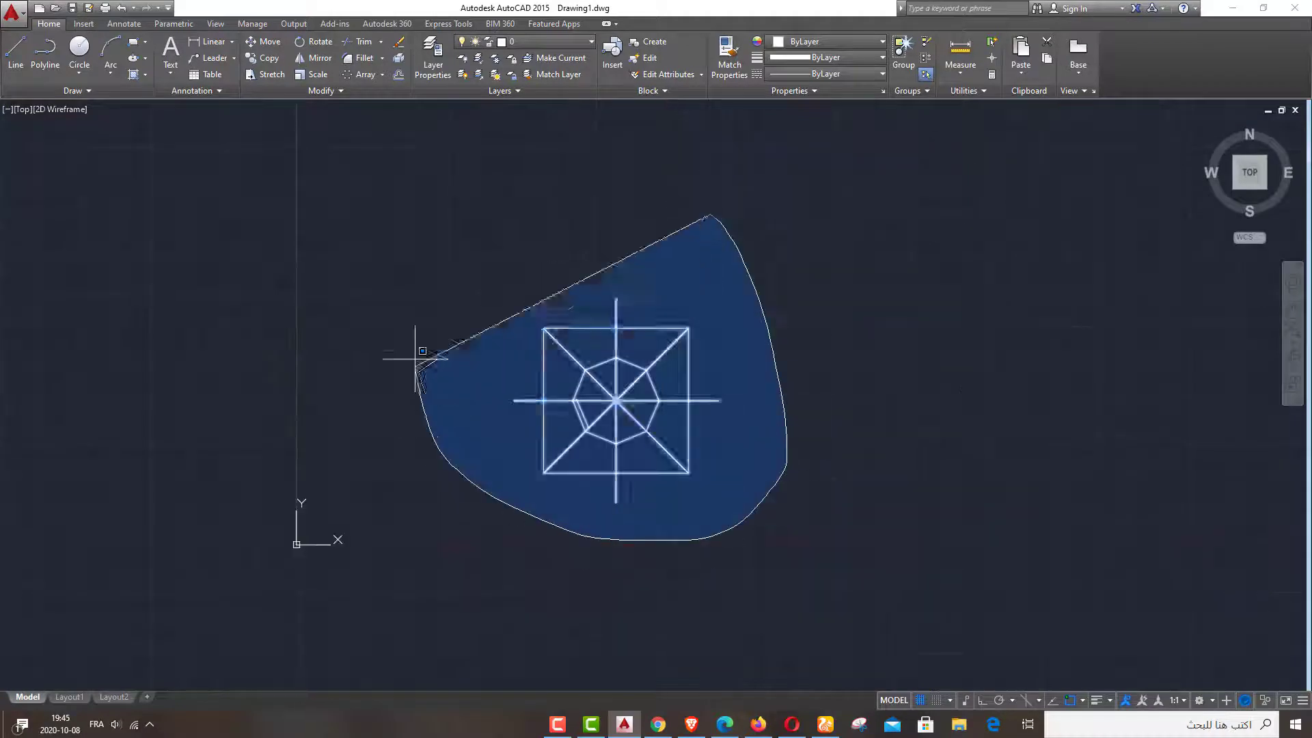
click(397, 64)
drag(615, 233, 791, 433)
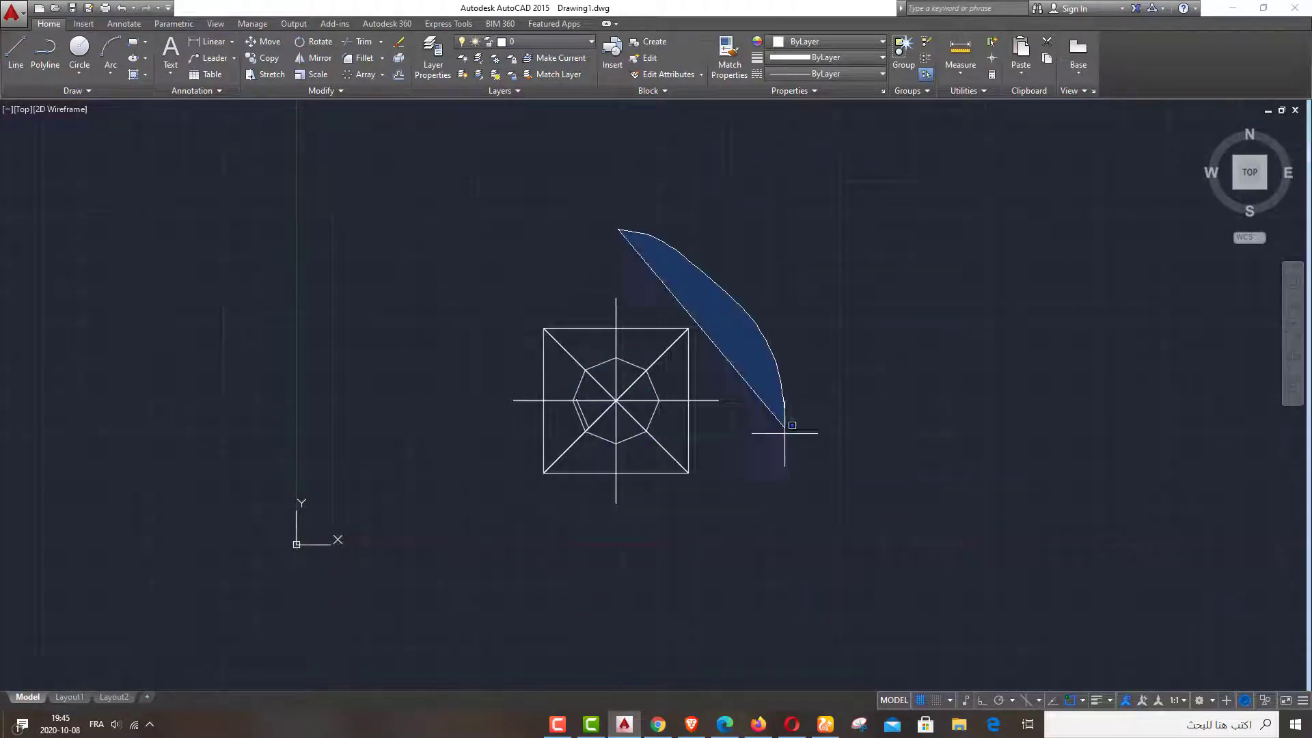
drag(444, 475, 438, 330)
drag(537, 243, 674, 255)
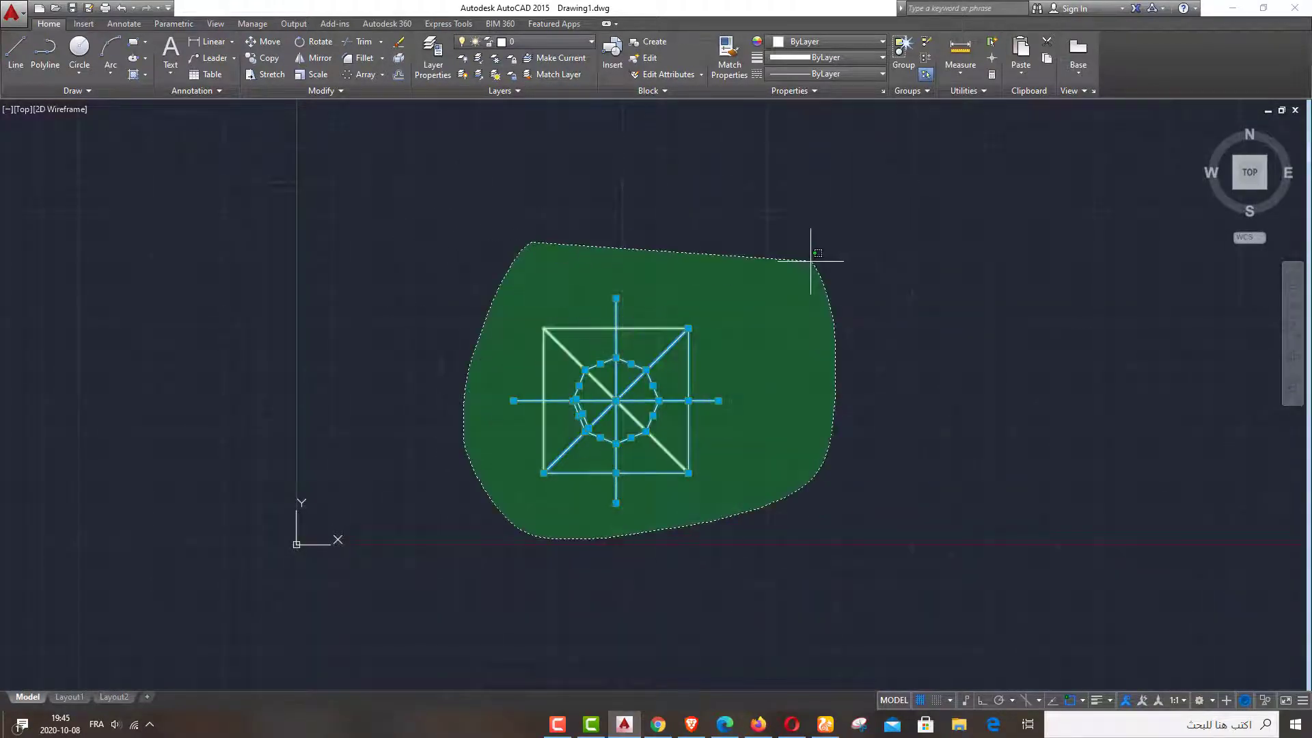
click(360, 41)
scroll(581, 406, up, 5)
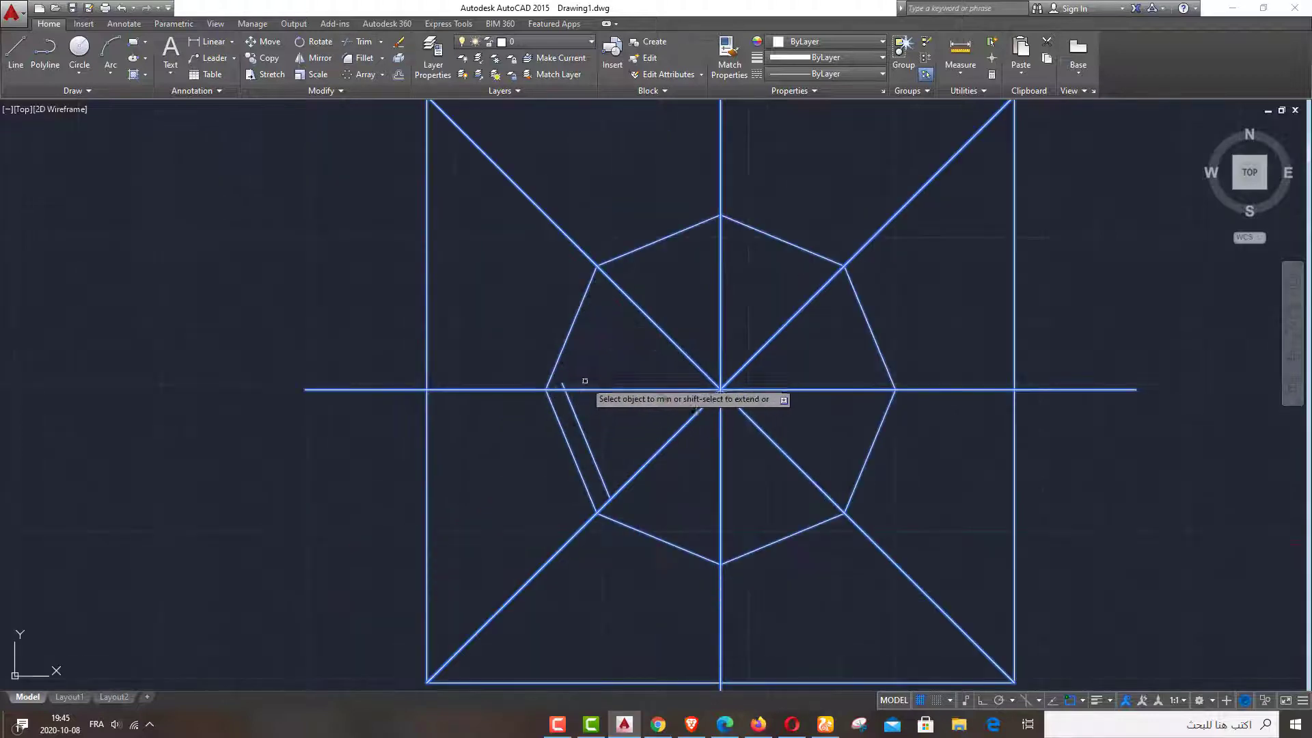
right_click(505, 319)
click(540, 329)
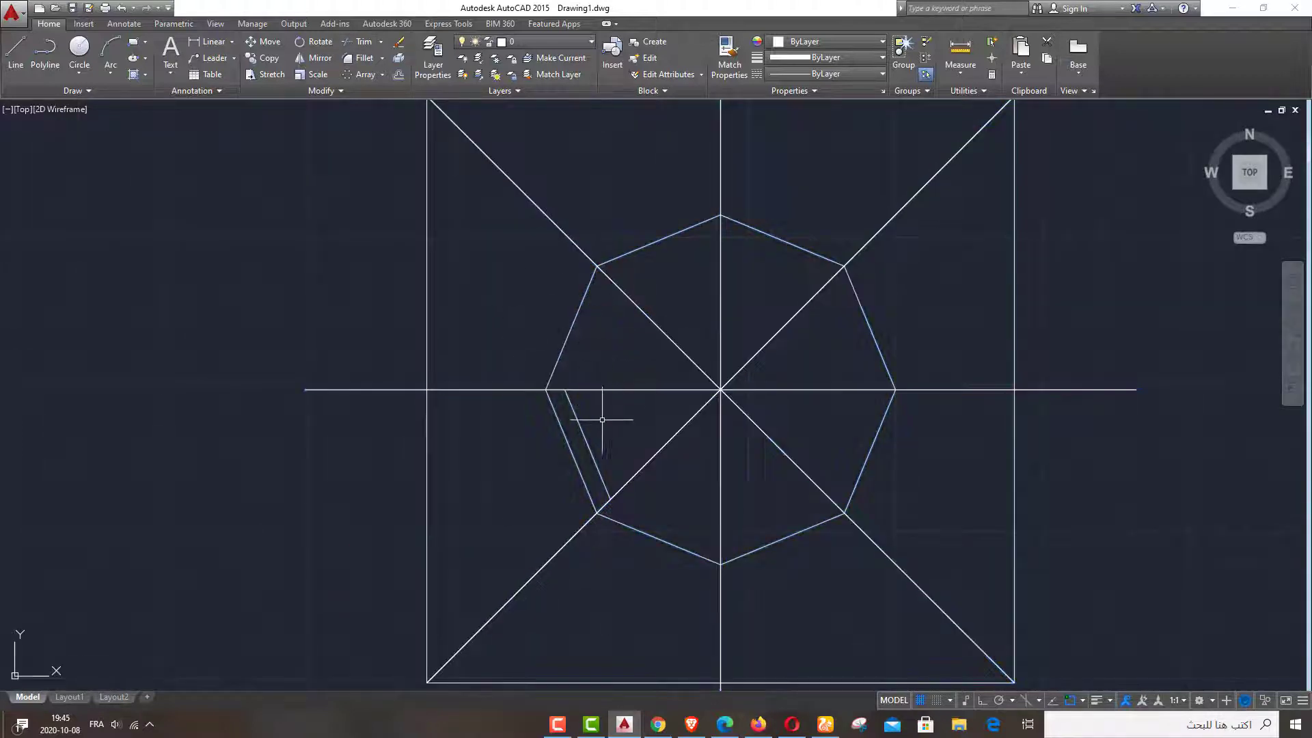
- Polar-array the trimmed inner line 8 times about the octagon centre
click(382, 73)
click(374, 151)
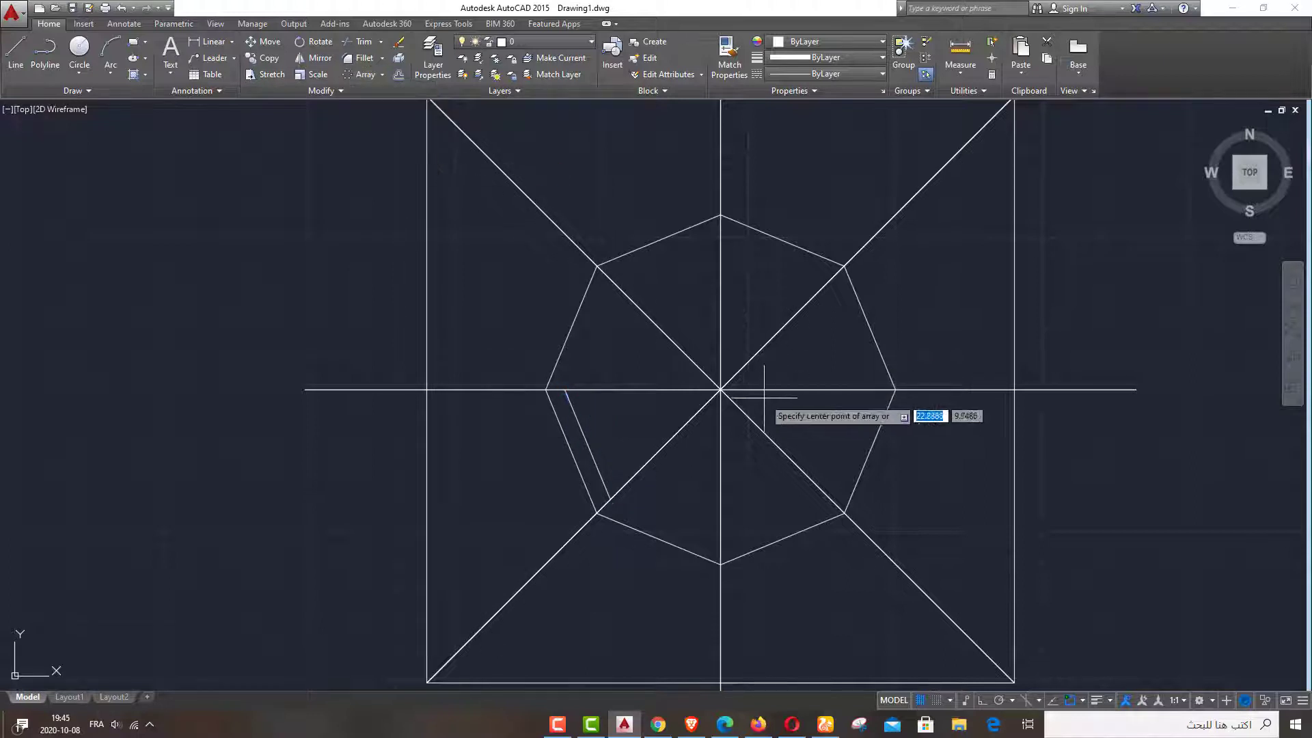
click(720, 389)
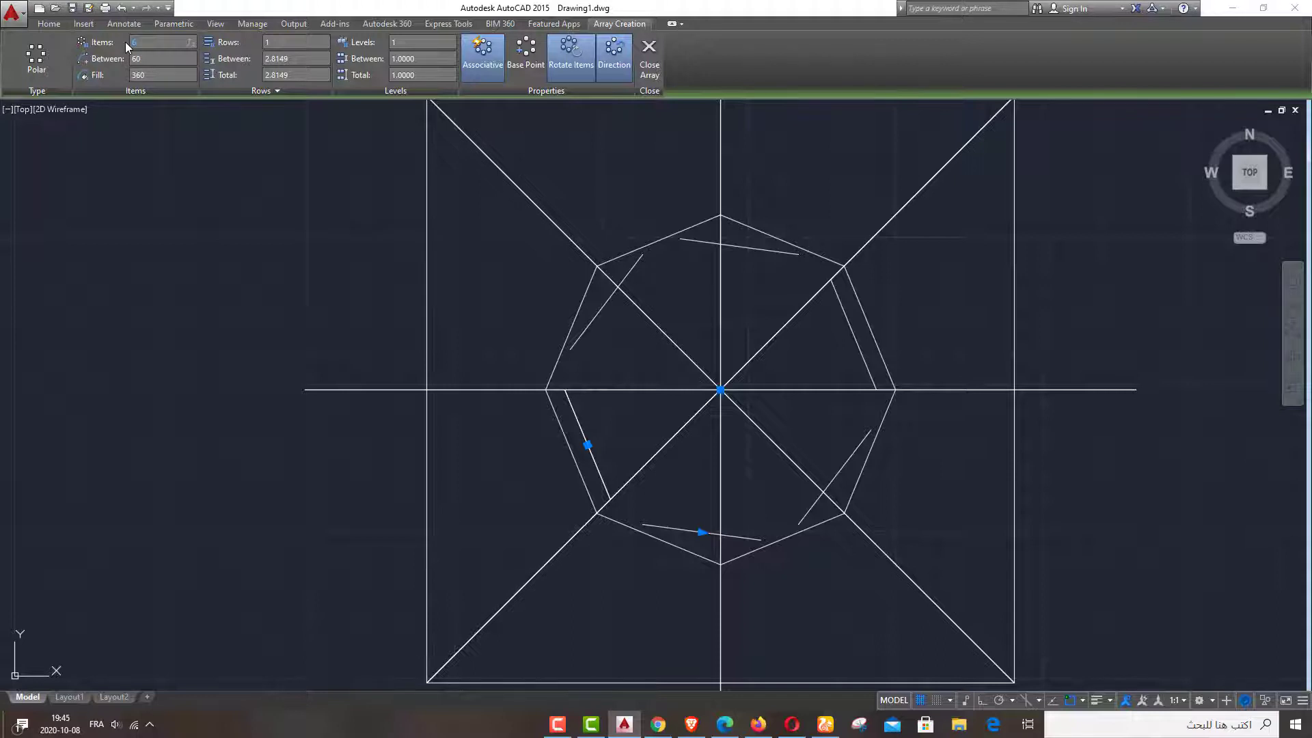
text(8)
key(Return)
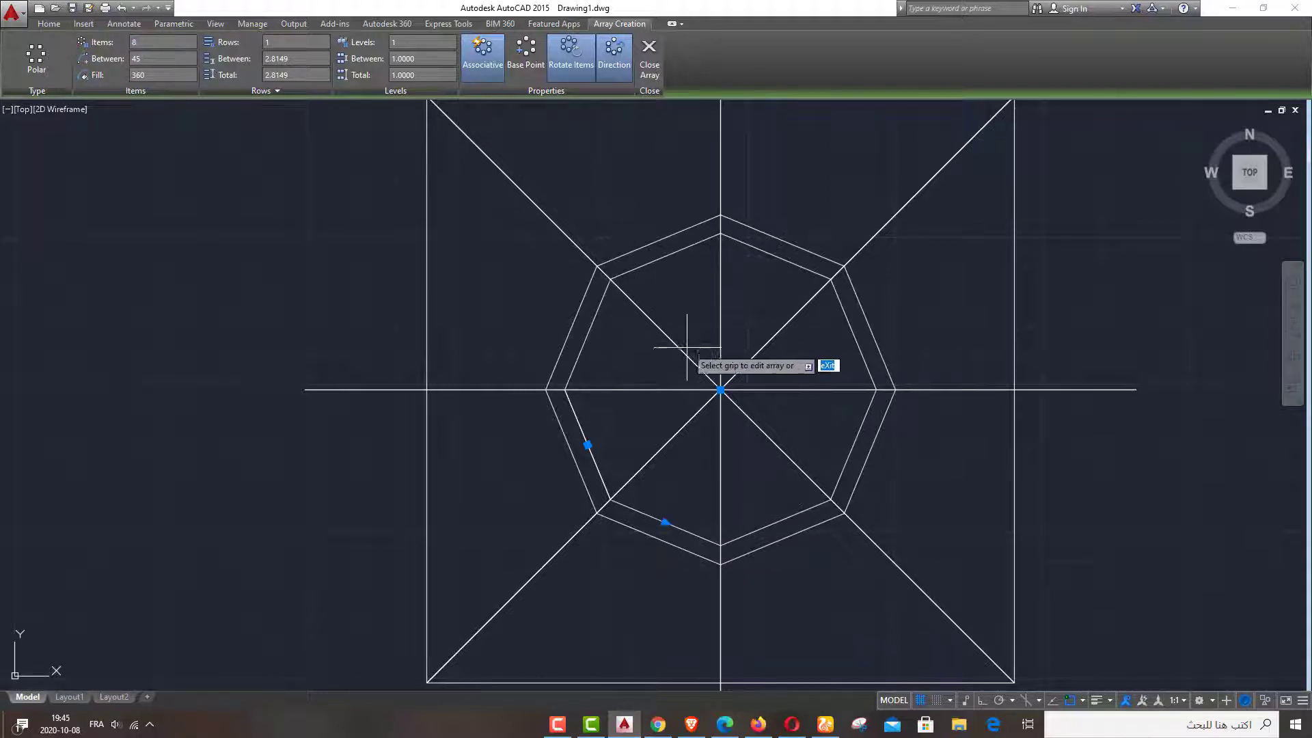
right_click(517, 321)
click(539, 327)
- Window-select the square and octagon figure, then clear the selection
scroll(590, 321, down, 5)
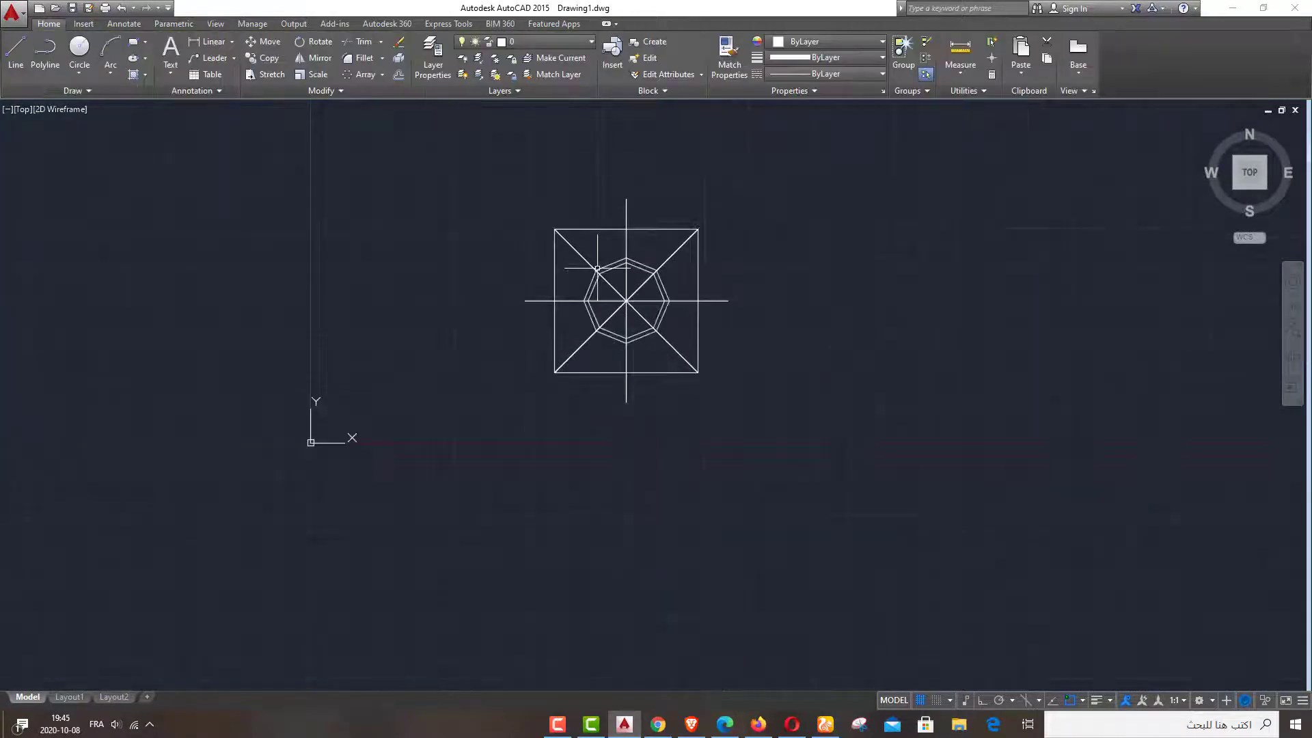
drag(606, 212, 561, 168)
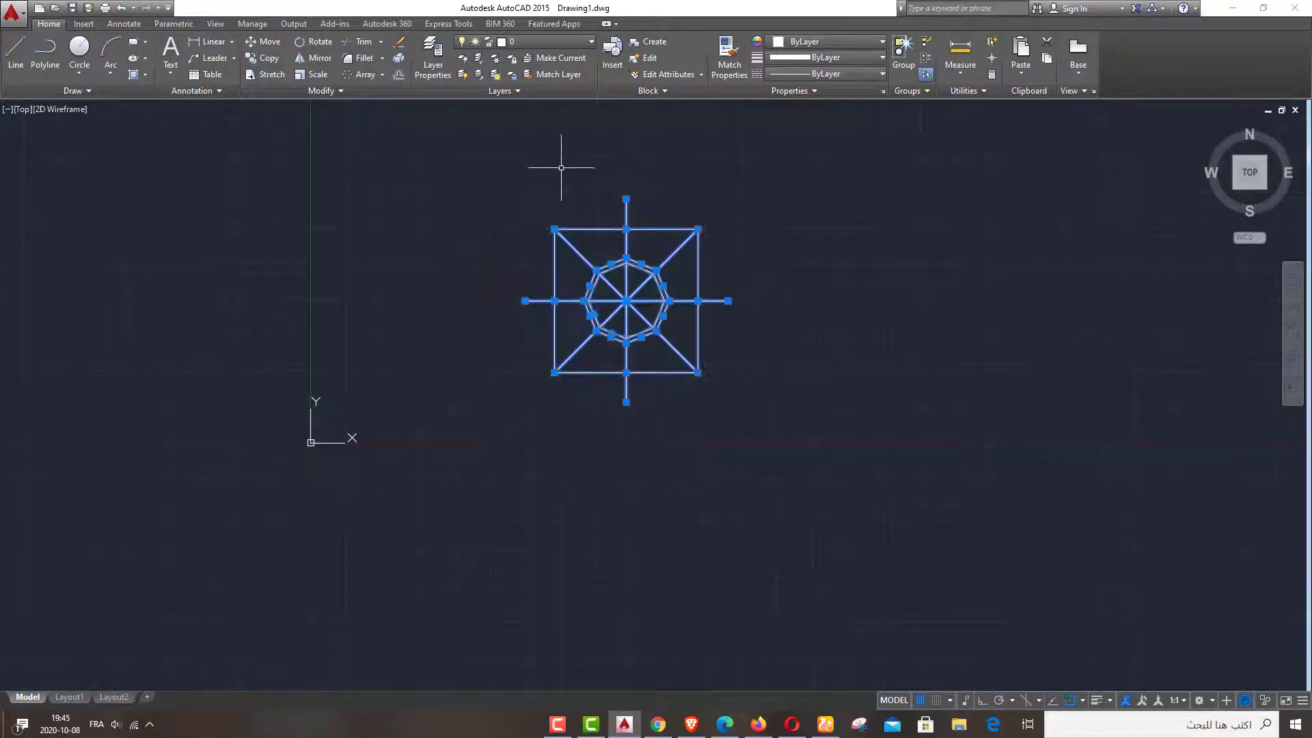
key(Escape)
scroll(631, 248, up, 4)
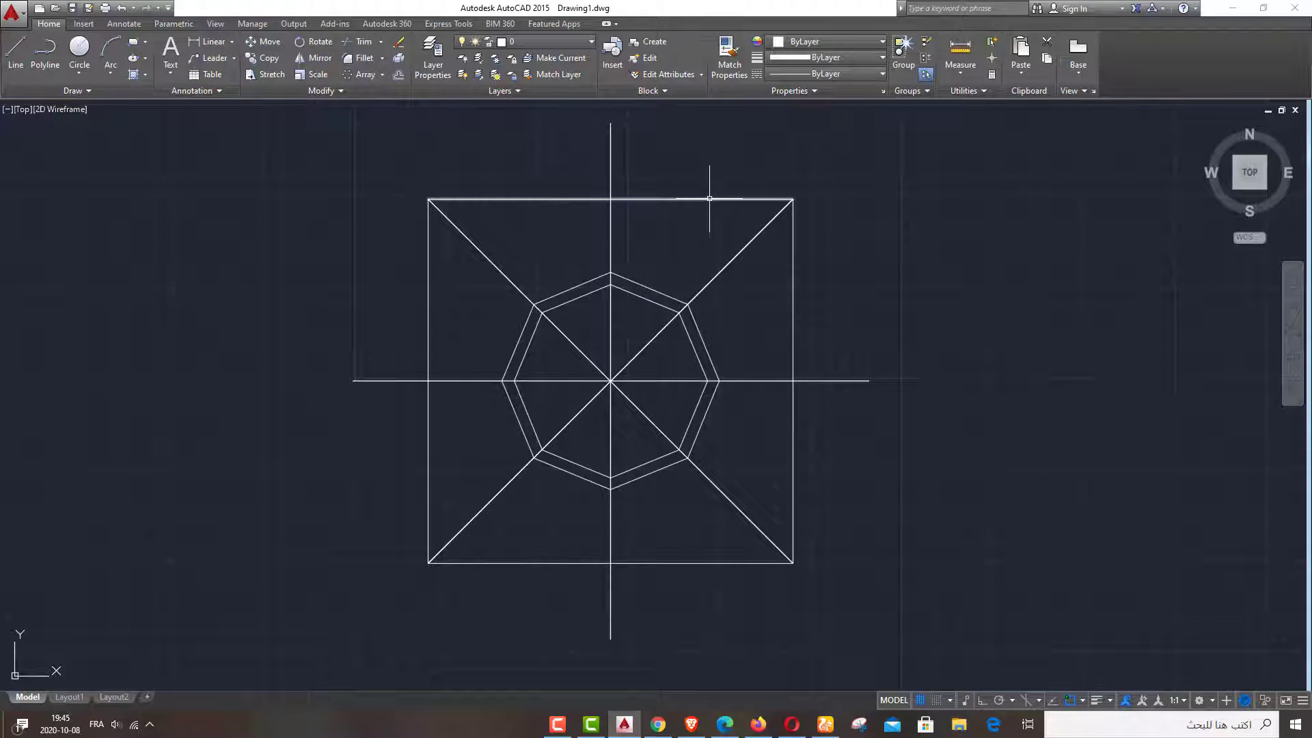
- Mirror the octagons across a vertical line, keeping the source objects
click(381, 43)
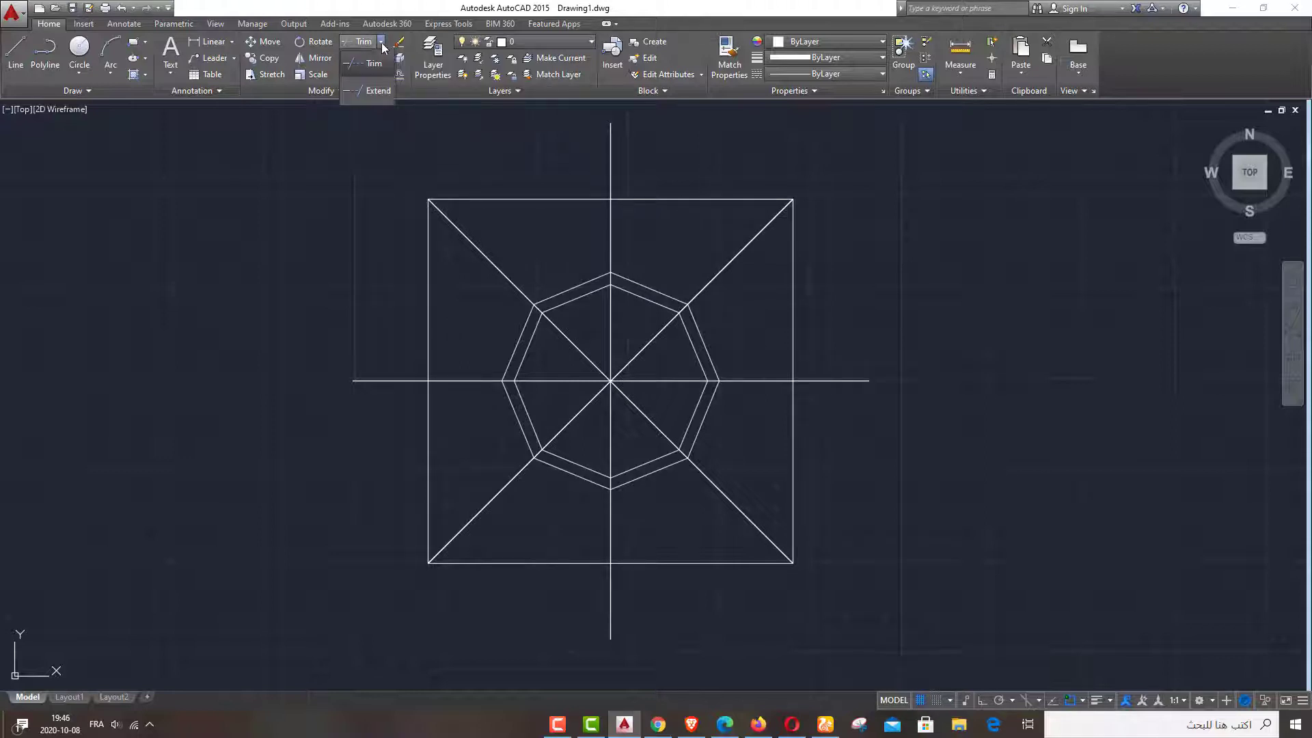
click(378, 91)
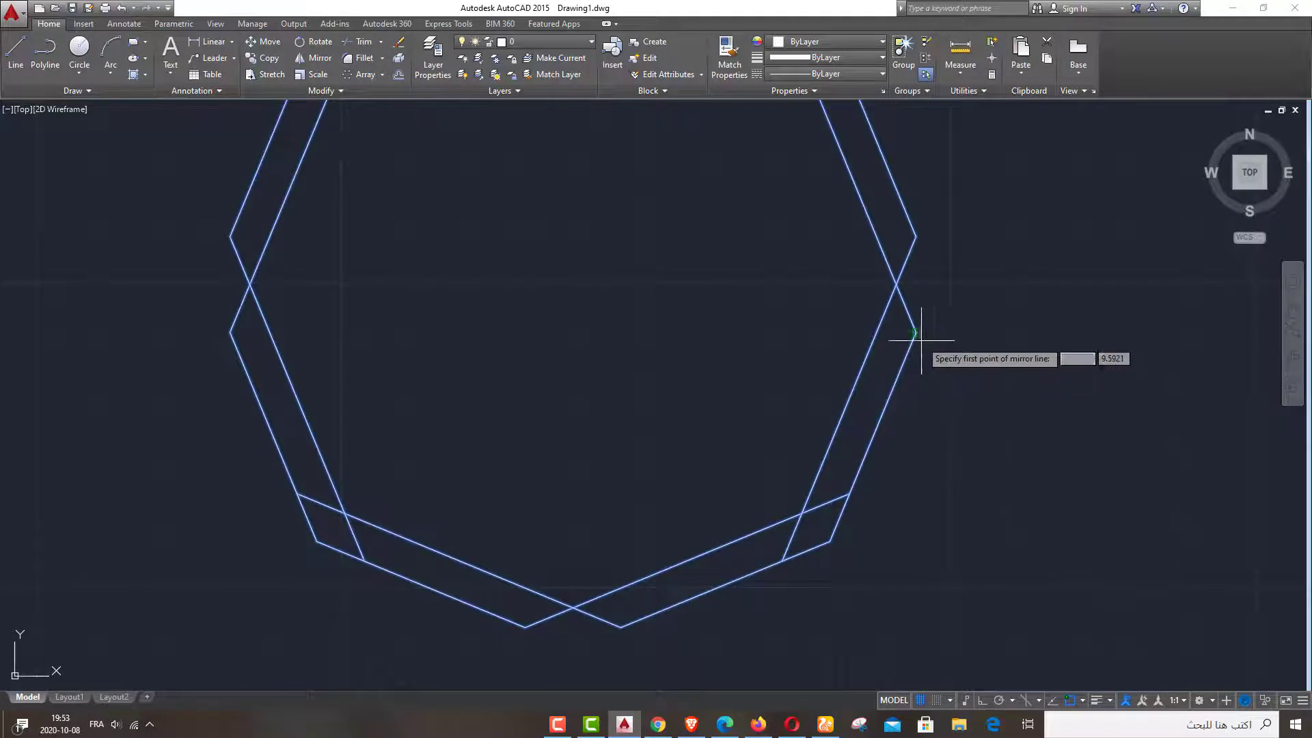
click(916, 333)
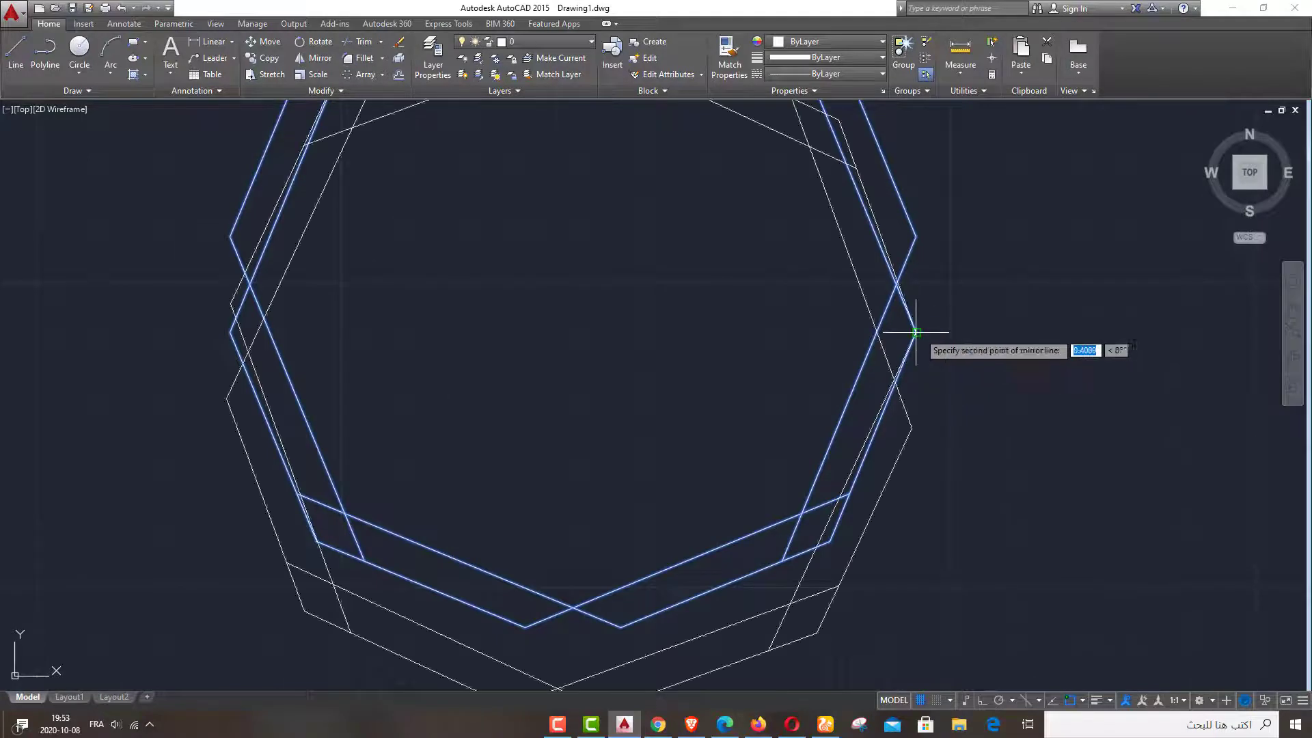
click(915, 236)
right_click(915, 235)
click(949, 243)
scroll(797, 345, down, 3)
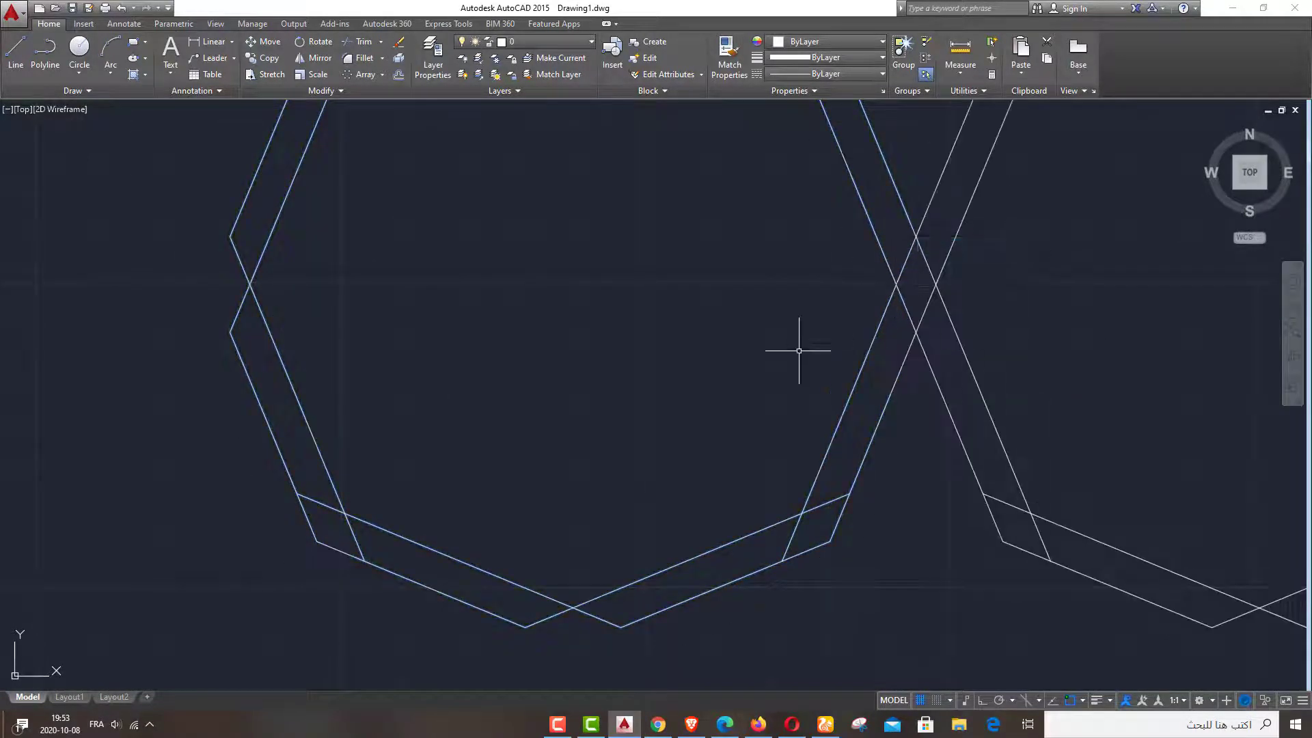
scroll(757, 367, down, 2)
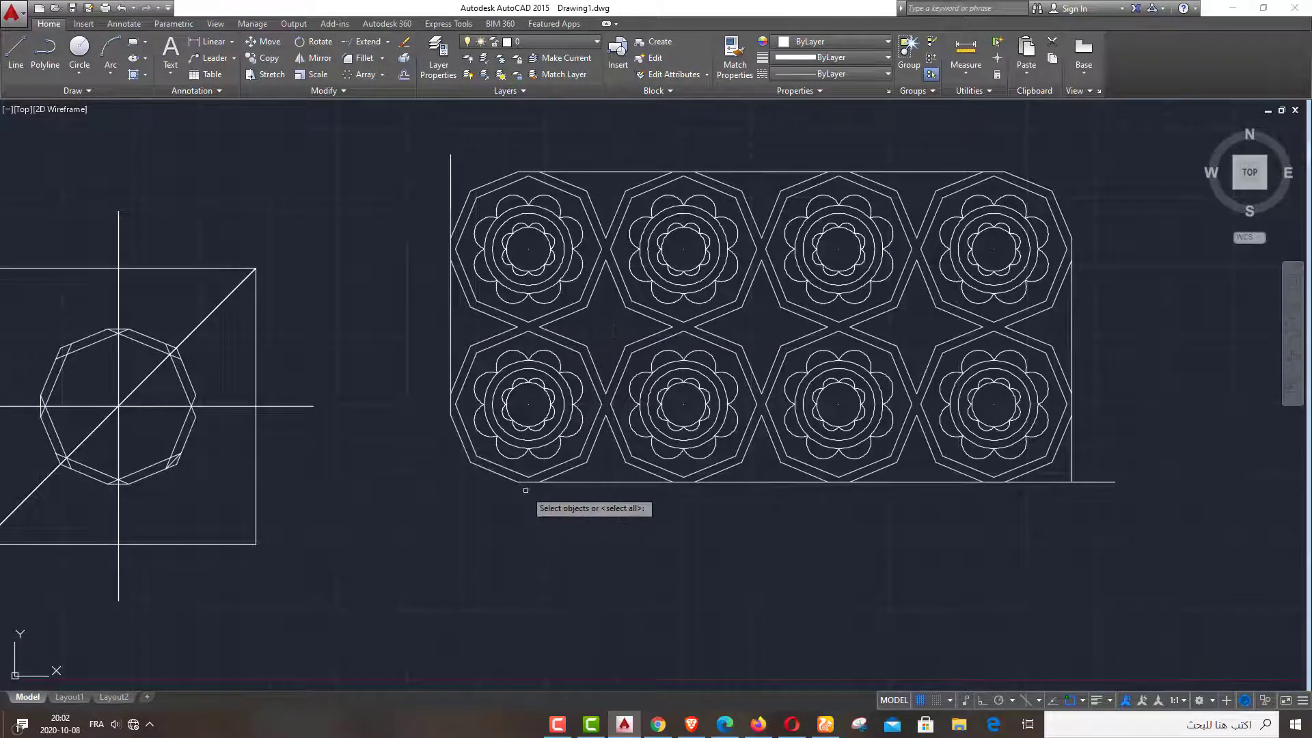
- Extend lines to the top frame line as boundary, then end Extend
click(537, 170)
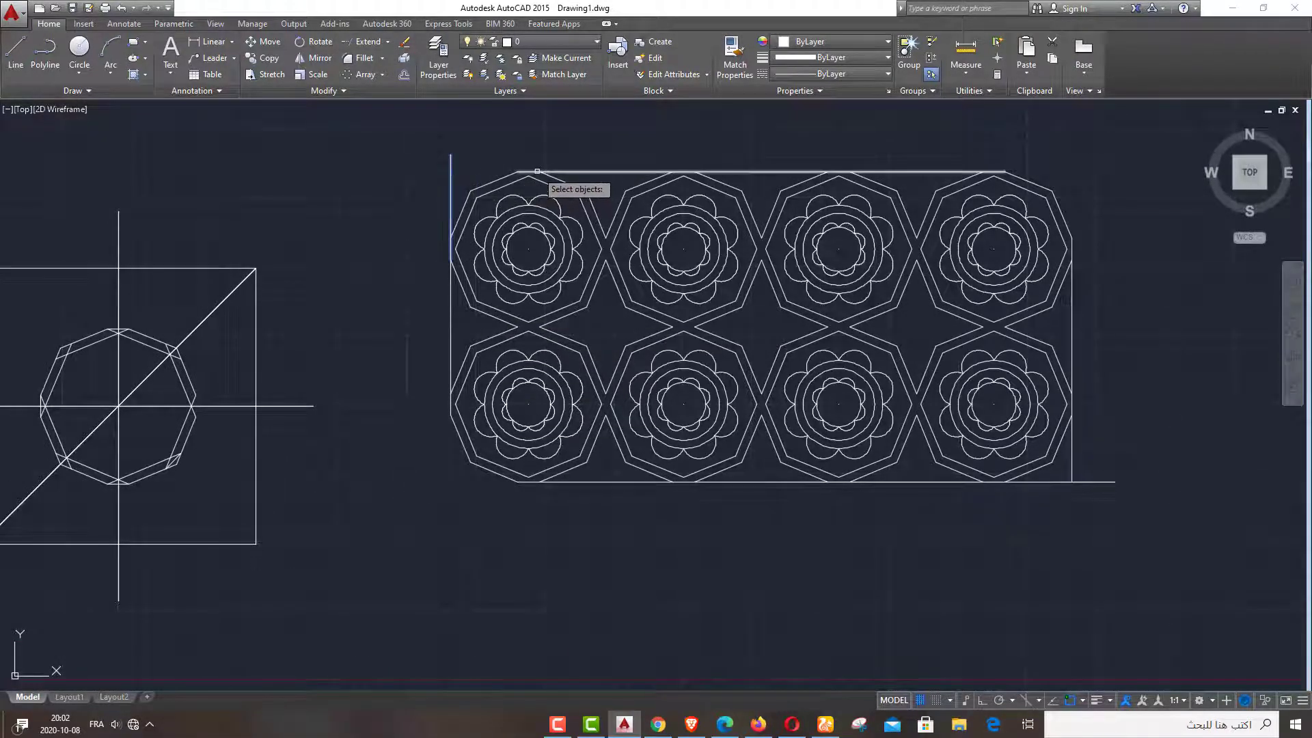
right_click(407, 343)
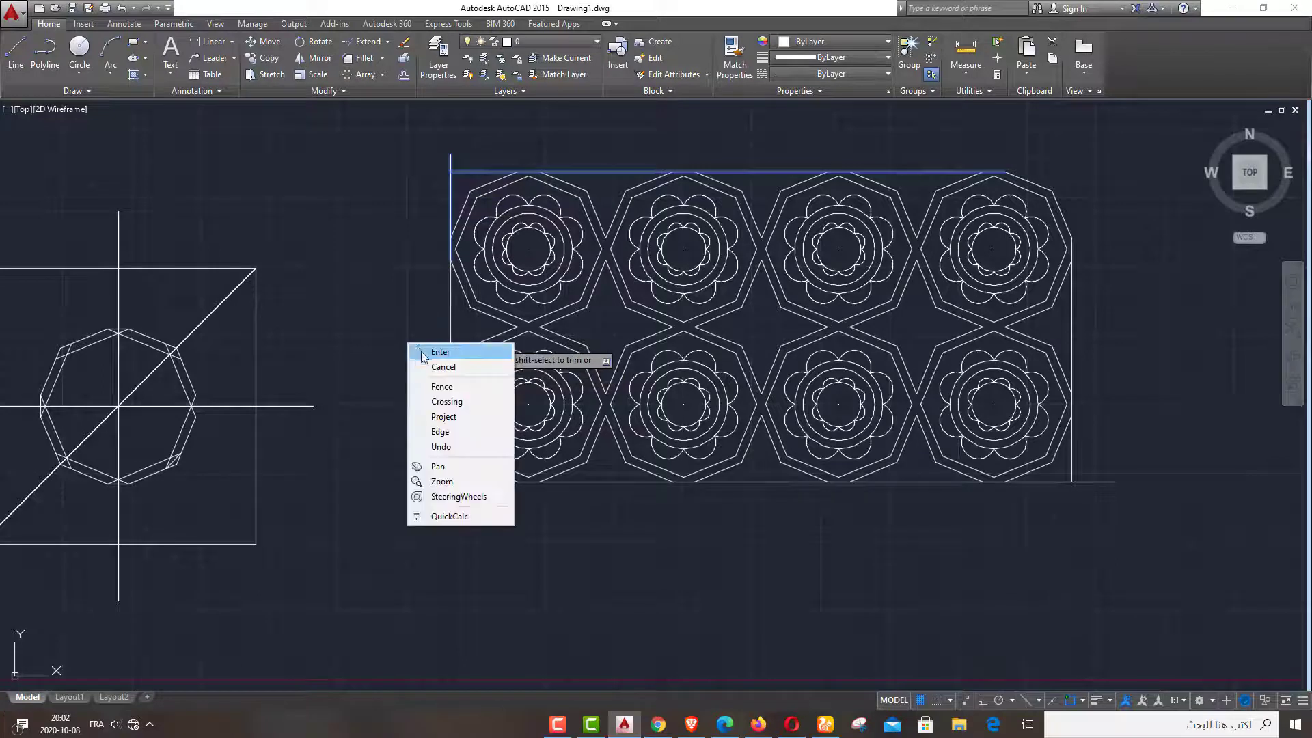
click(431, 355)
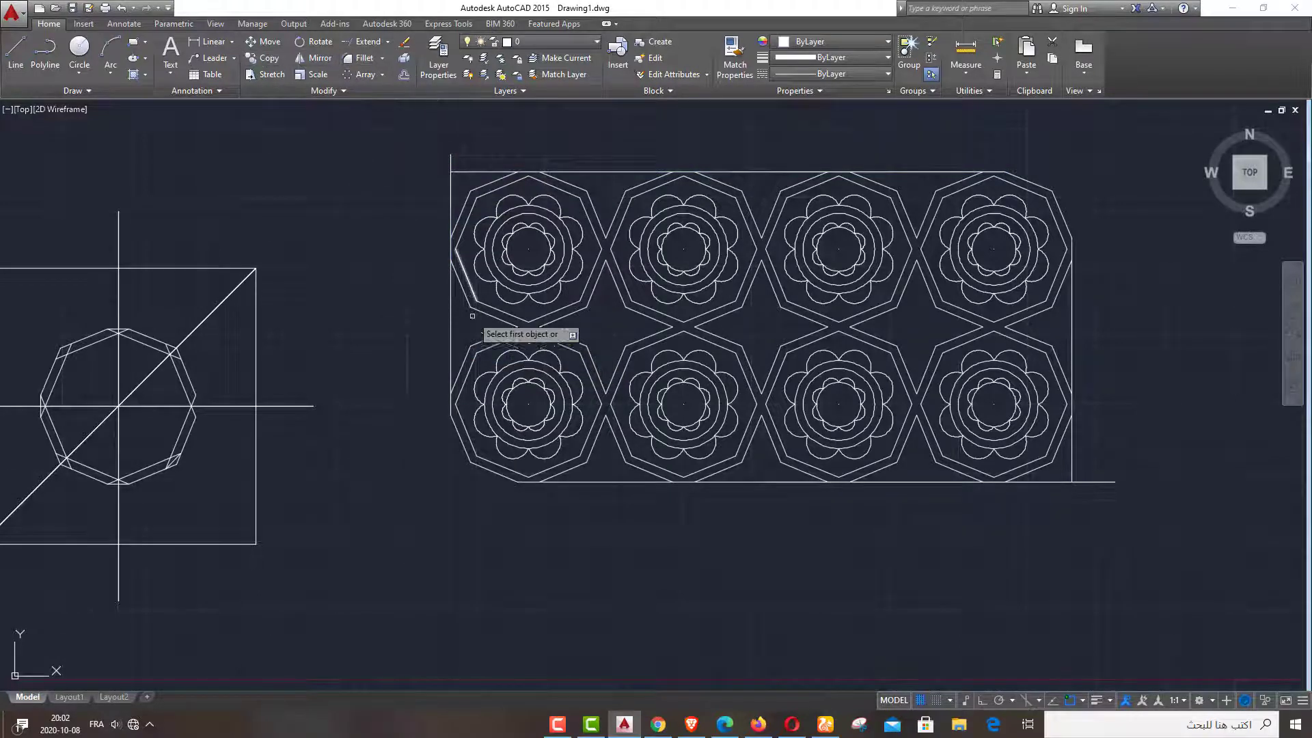
- Fillet at radius 0 to close the bottom-left and top-right frame corners
click(449, 375)
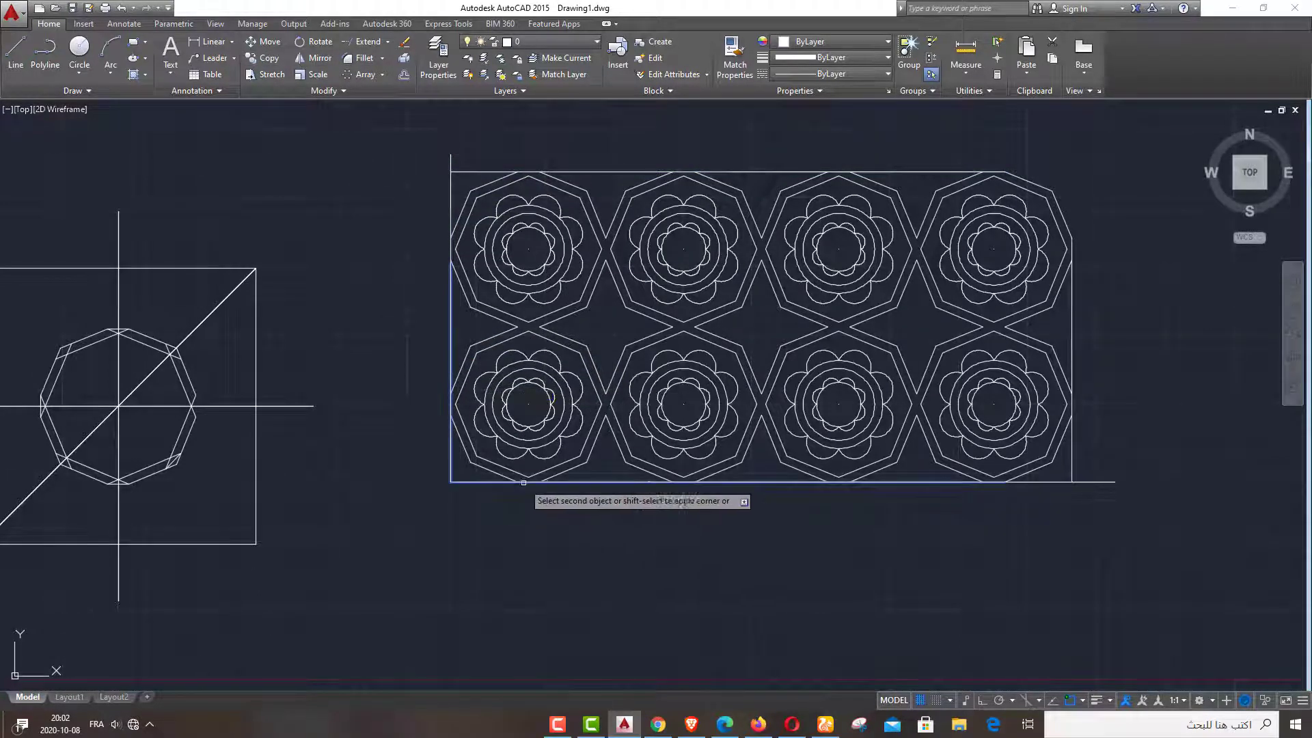
click(550, 482)
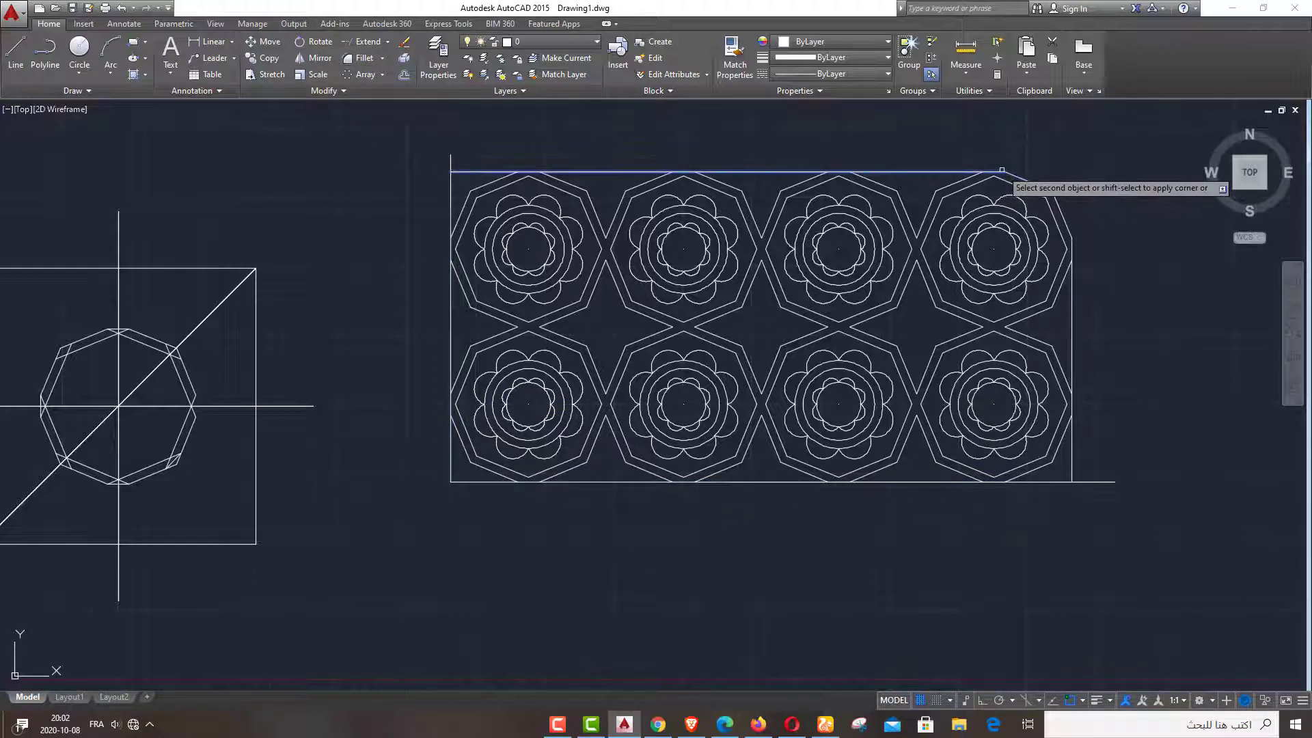
click(964, 171)
click(1072, 301)
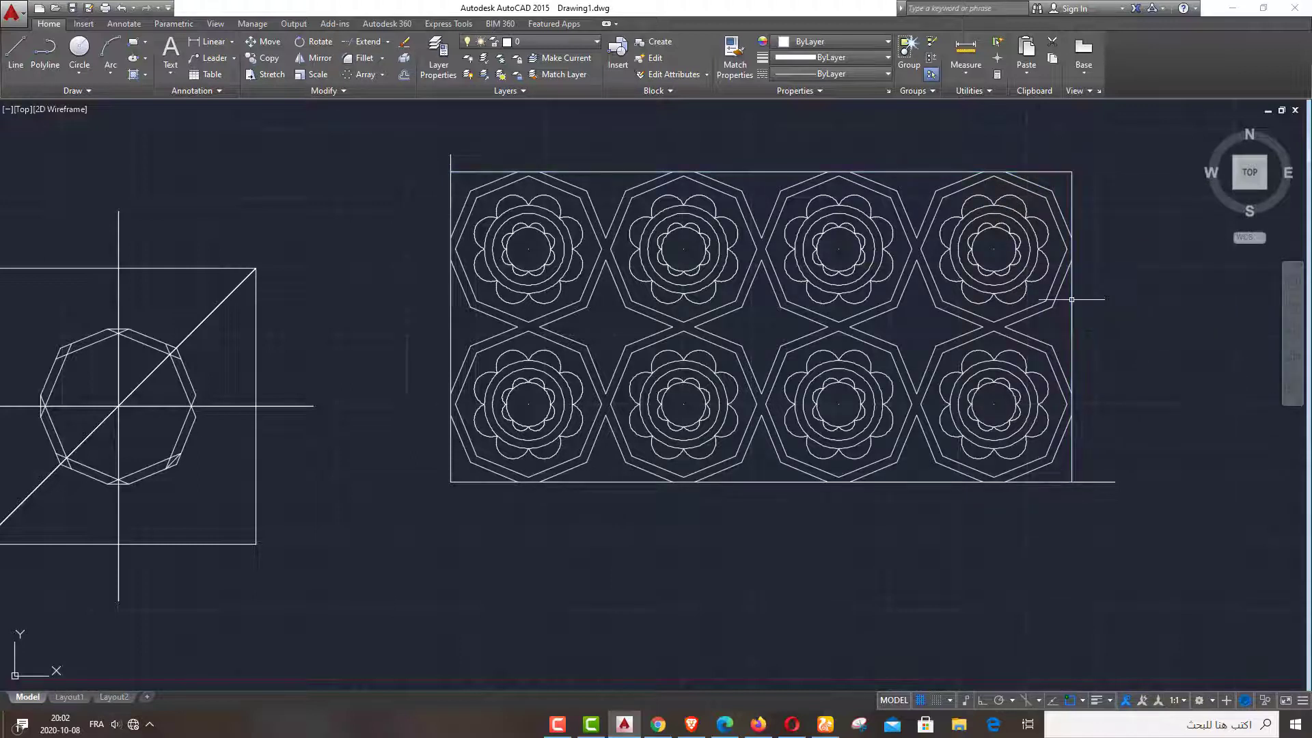
right_click(1172, 386)
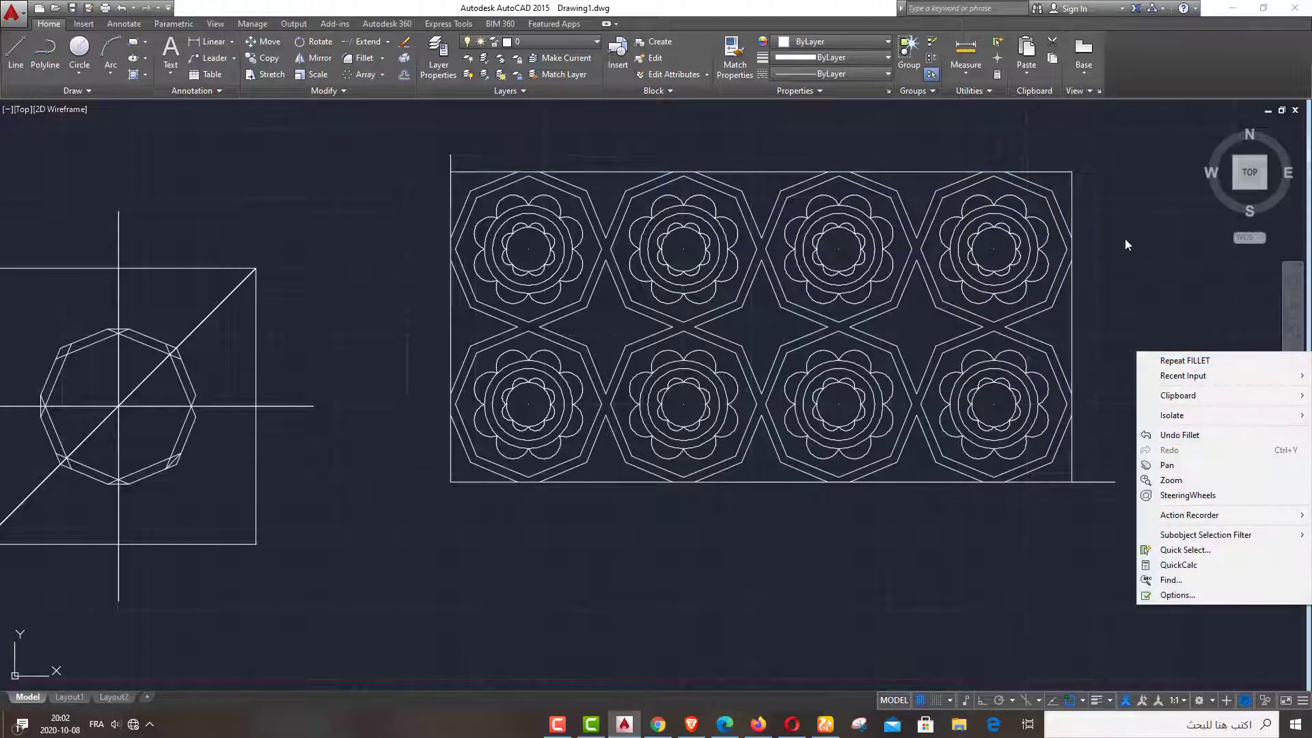
click(1125, 238)
key(Escape)
- Select the panel and trim the bottom line's overhang beyond the frame's right edge
scroll(1116, 231, down, 3)
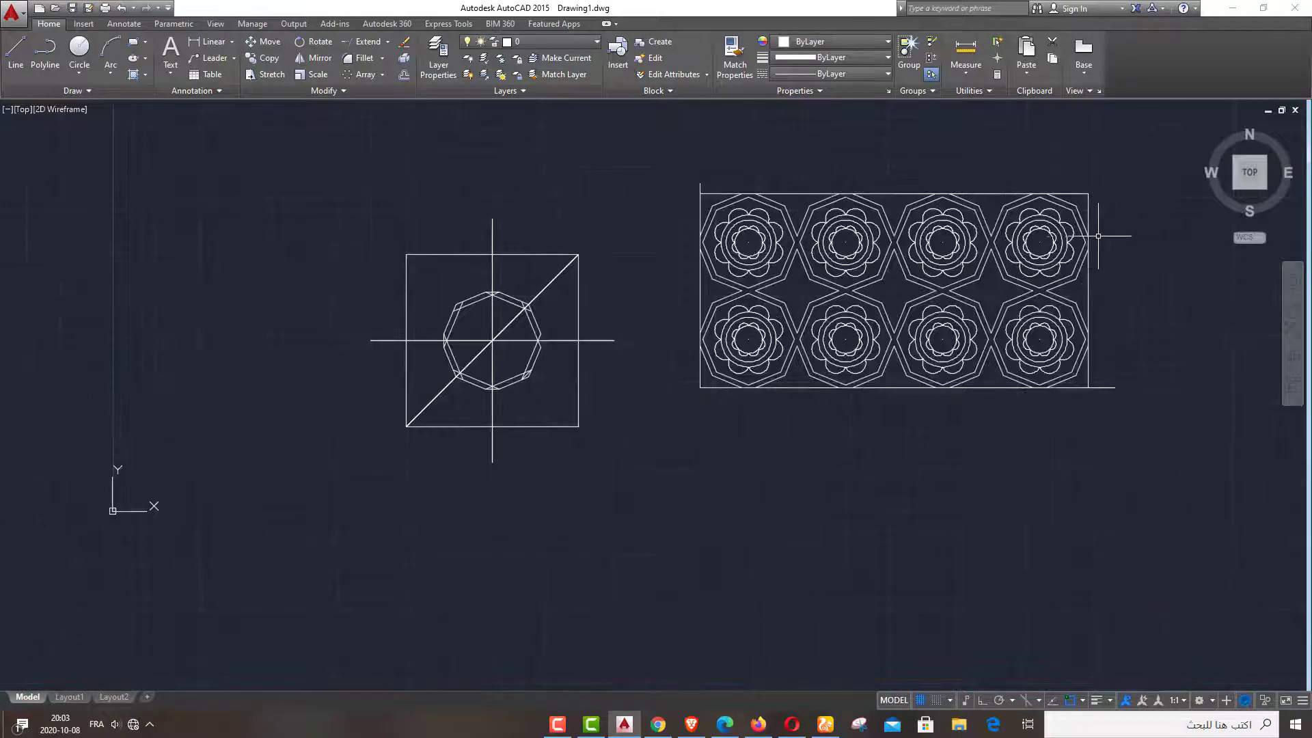
scroll(1052, 237, up, 3)
mouse_move(451, 143)
mouse_down()
mouse_move(410, 316)
mouse_move(756, 574)
mouse_move(1186, 381)
mouse_move(1154, 134)
mouse_up()
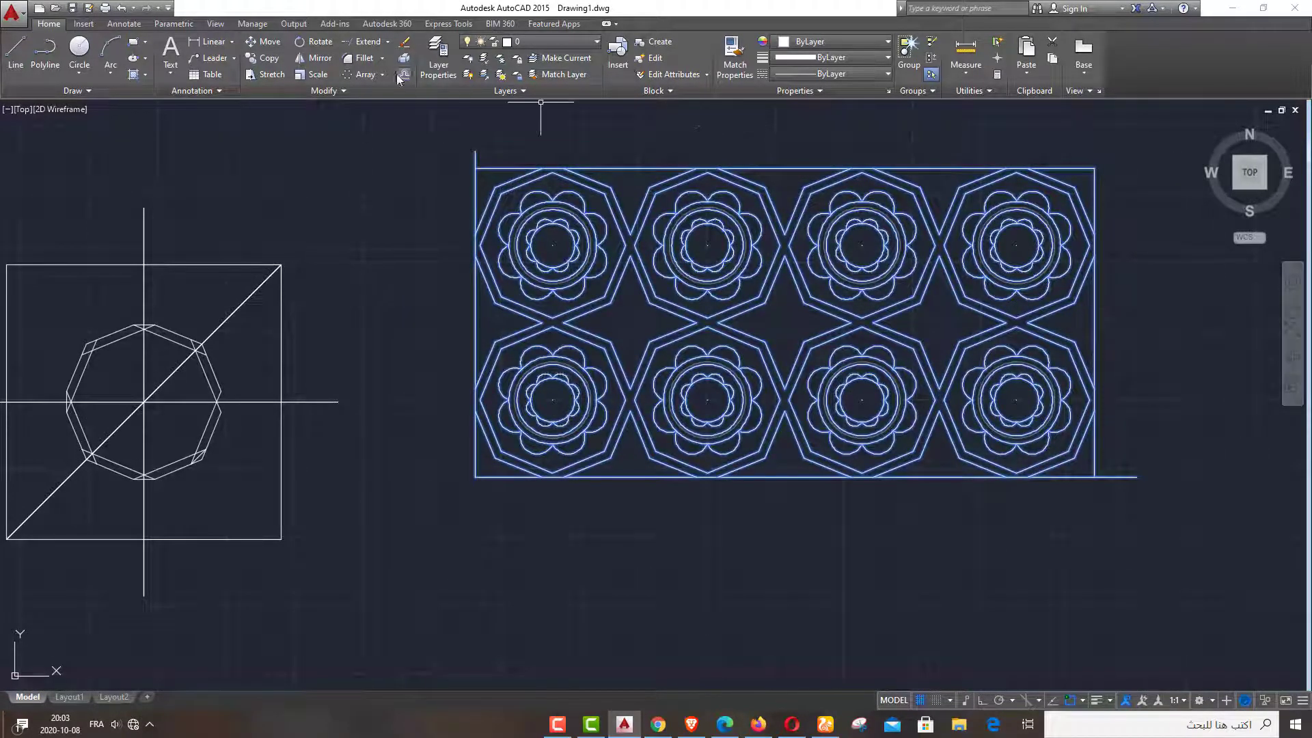
click(373, 90)
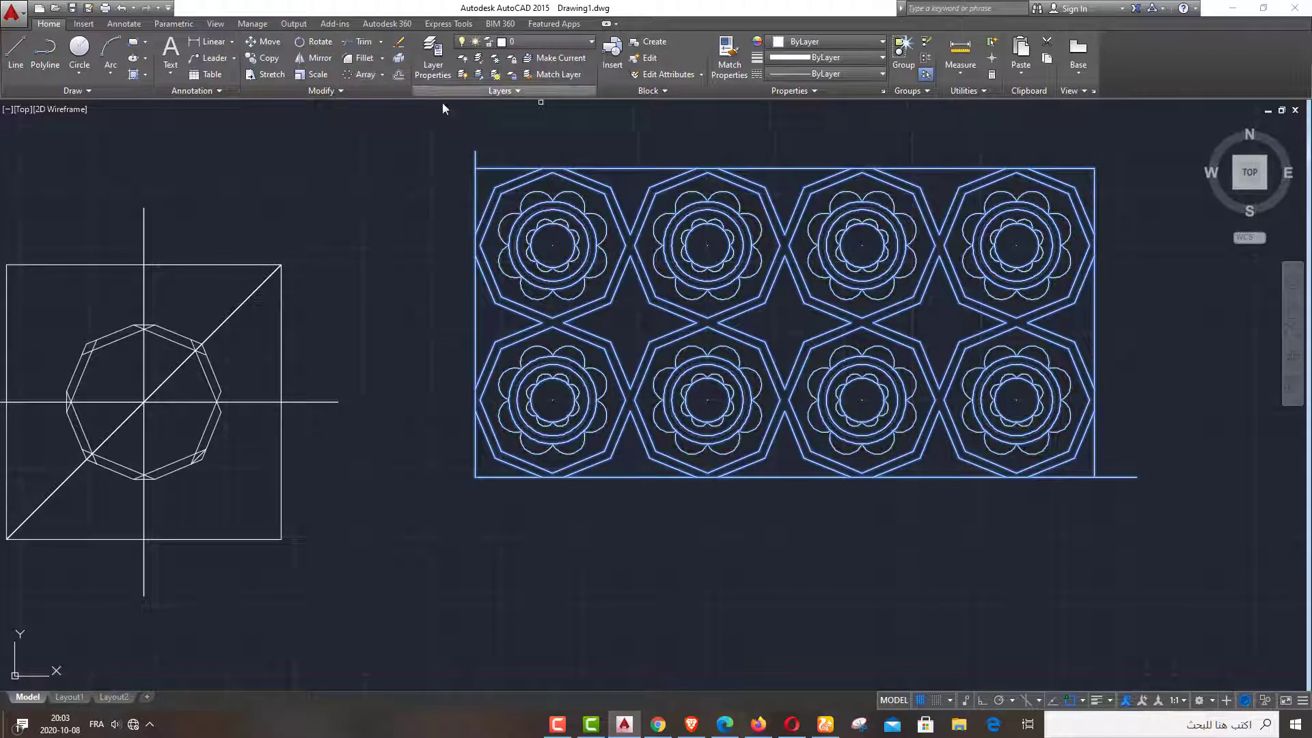
click(1121, 477)
right_click(650, 537)
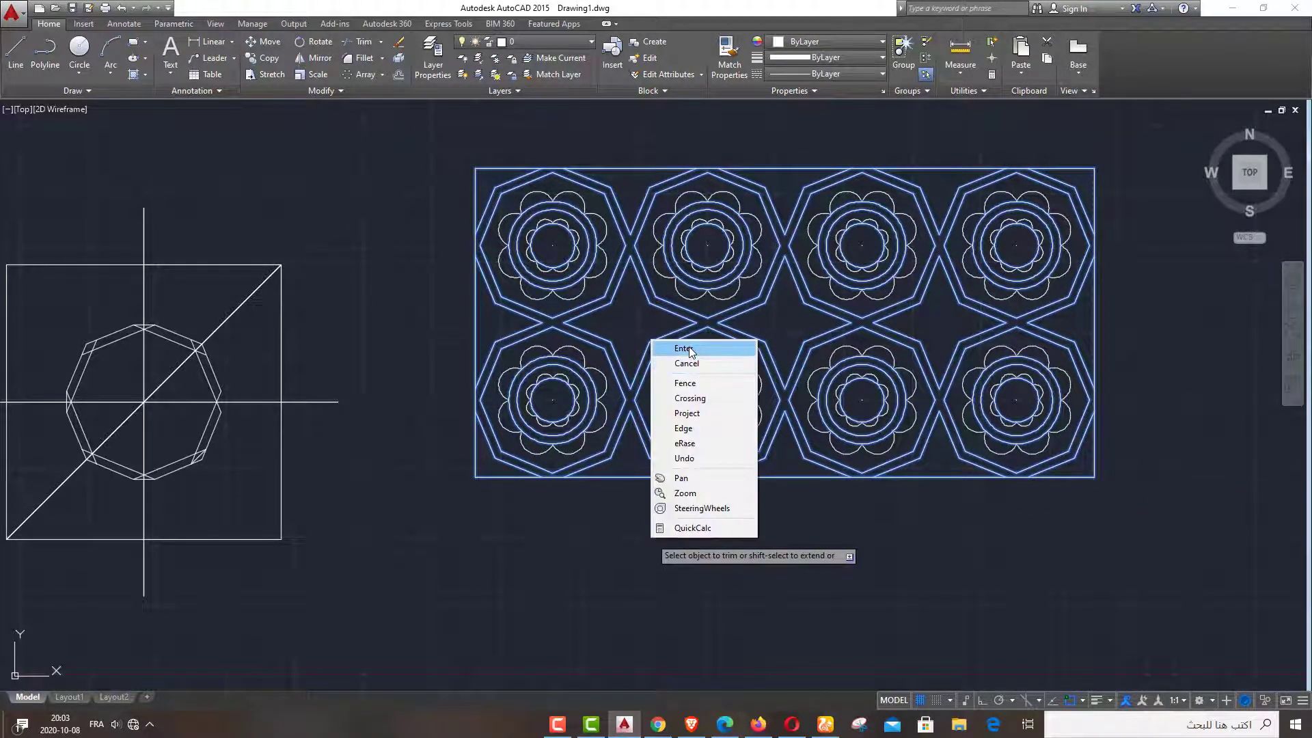
click(690, 351)
scroll(696, 342, up, 4)
scroll(671, 386, down, 4)
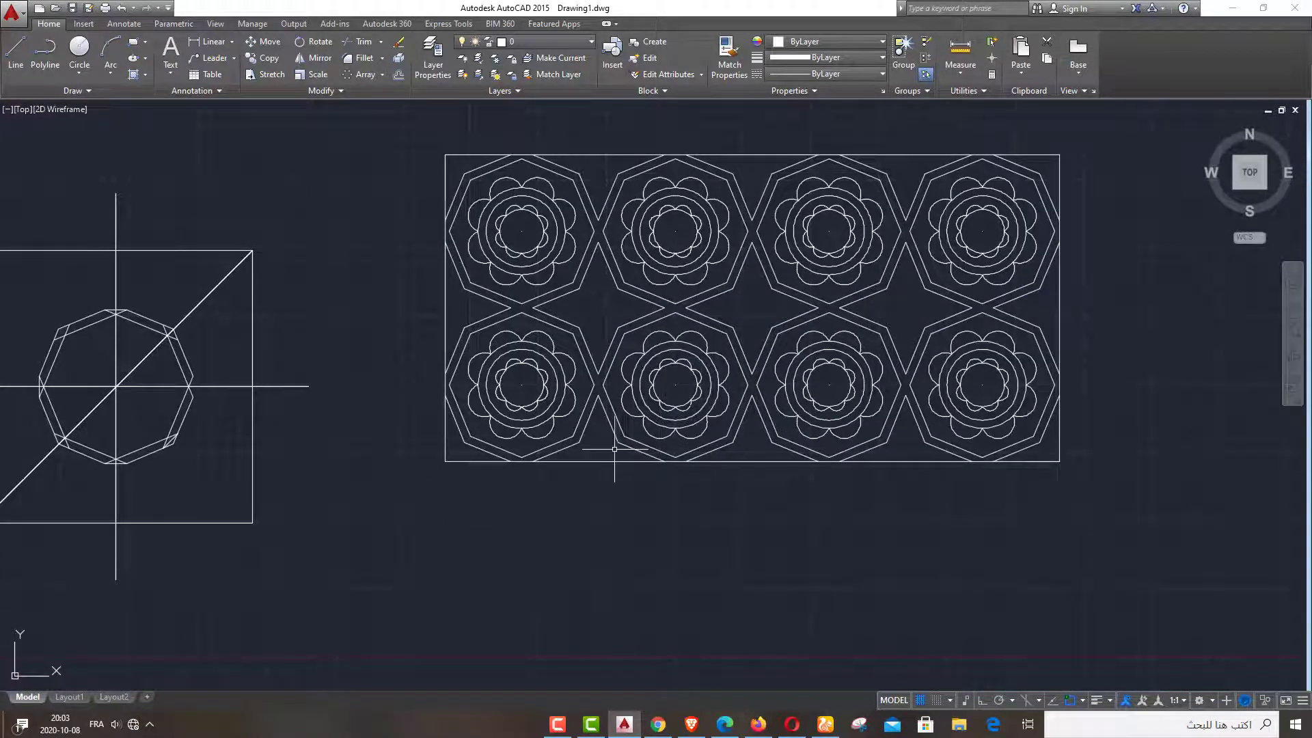
- Erase two stray flower parts from the panel's rosettes
scroll(681, 221, up, 4)
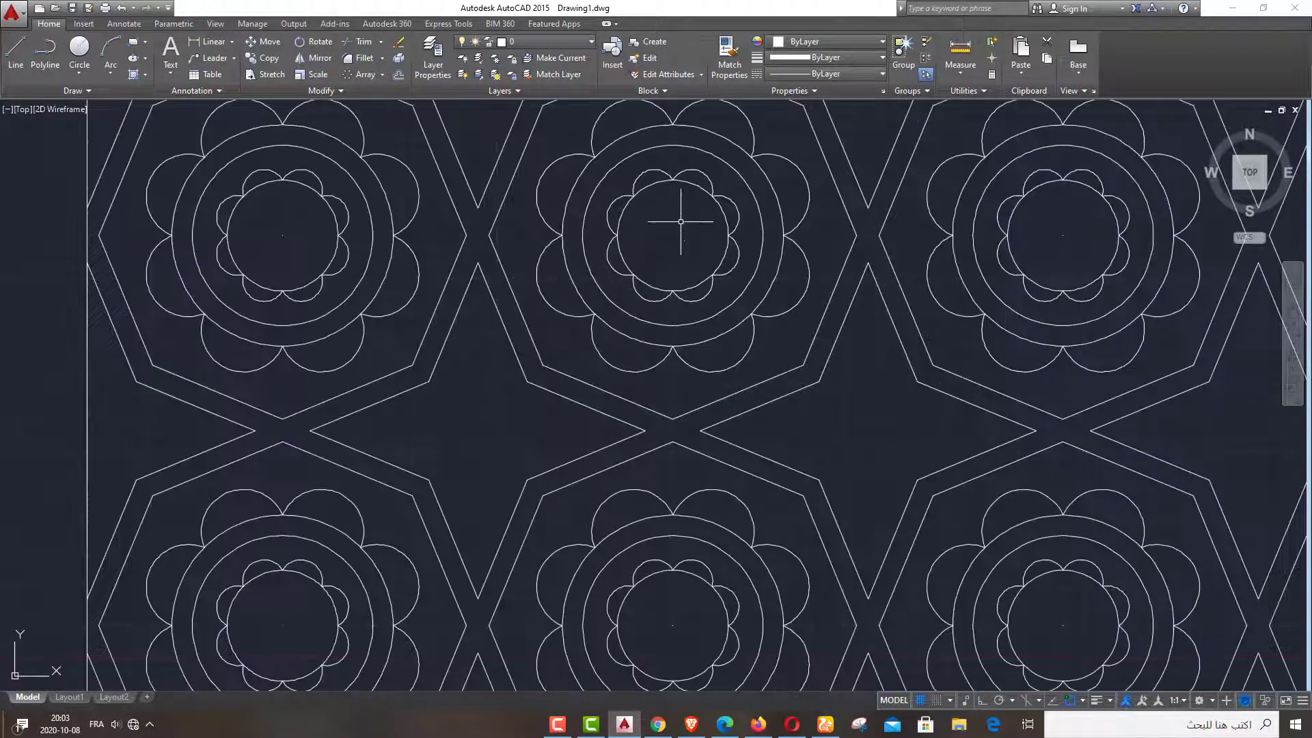
right_click(655, 230)
click(687, 317)
right_click(1050, 233)
click(1083, 313)
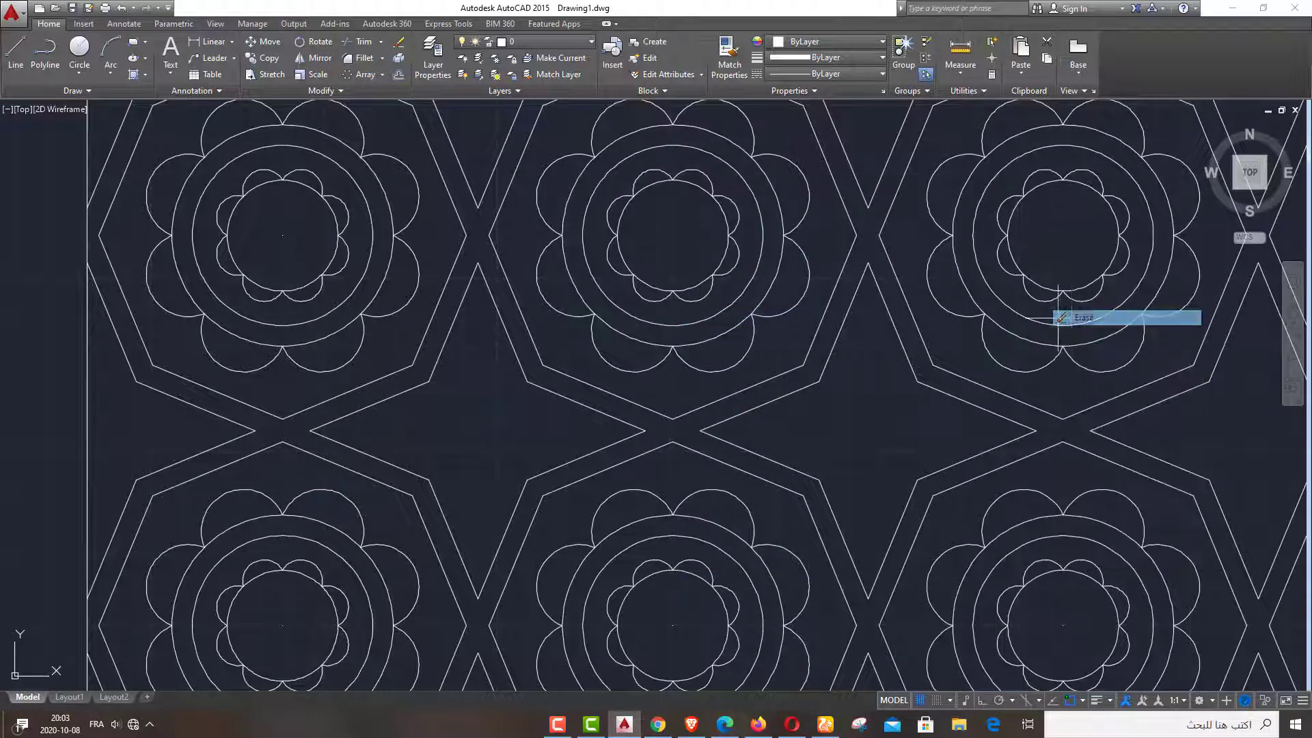
scroll(587, 288, down, 5)
- Erase the remaining stray centre points inside the rosettes
right_click(576, 261)
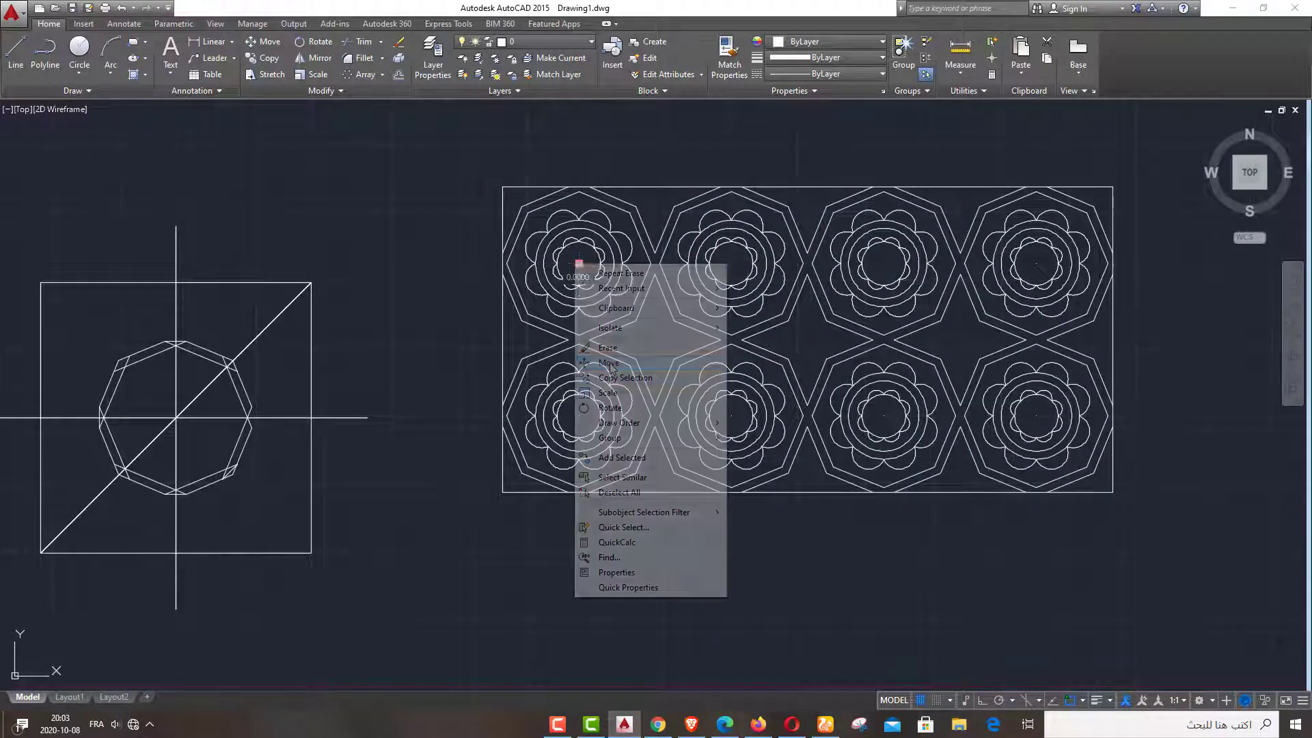
click(615, 360)
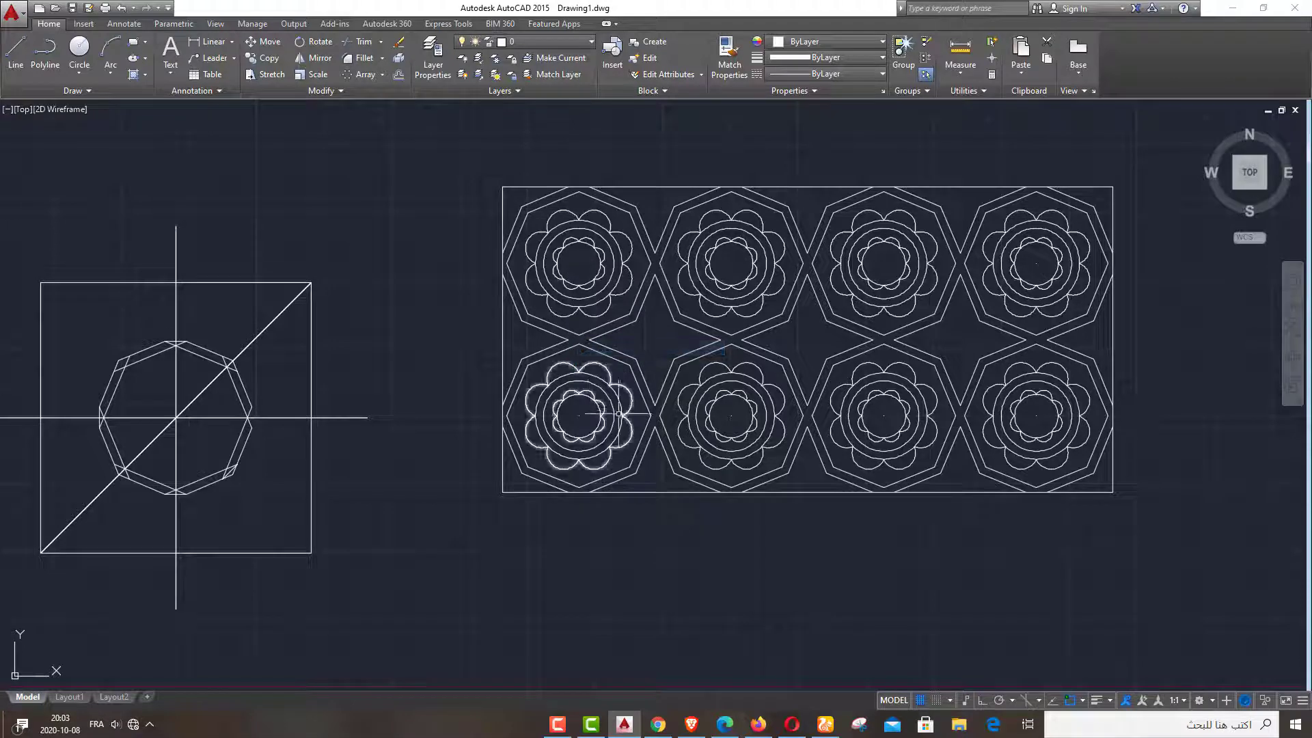
right_click(571, 413)
click(627, 170)
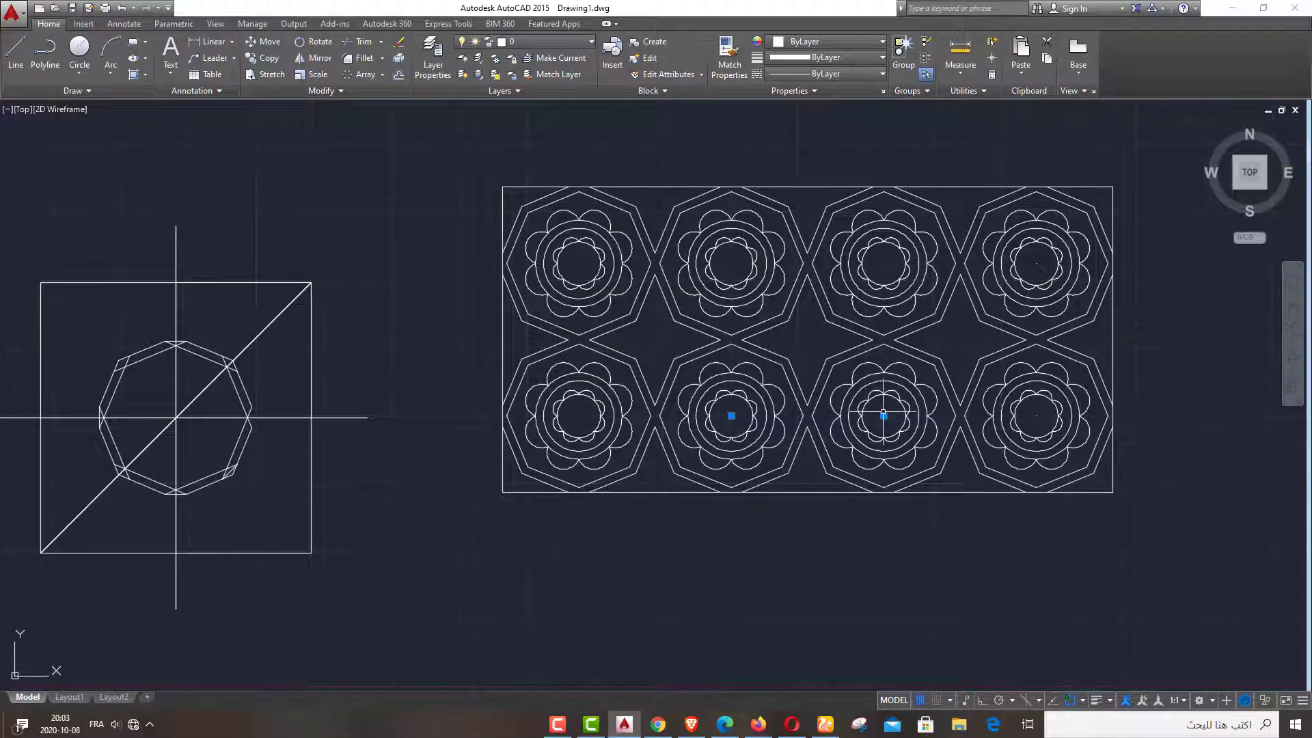
right_click(1036, 263)
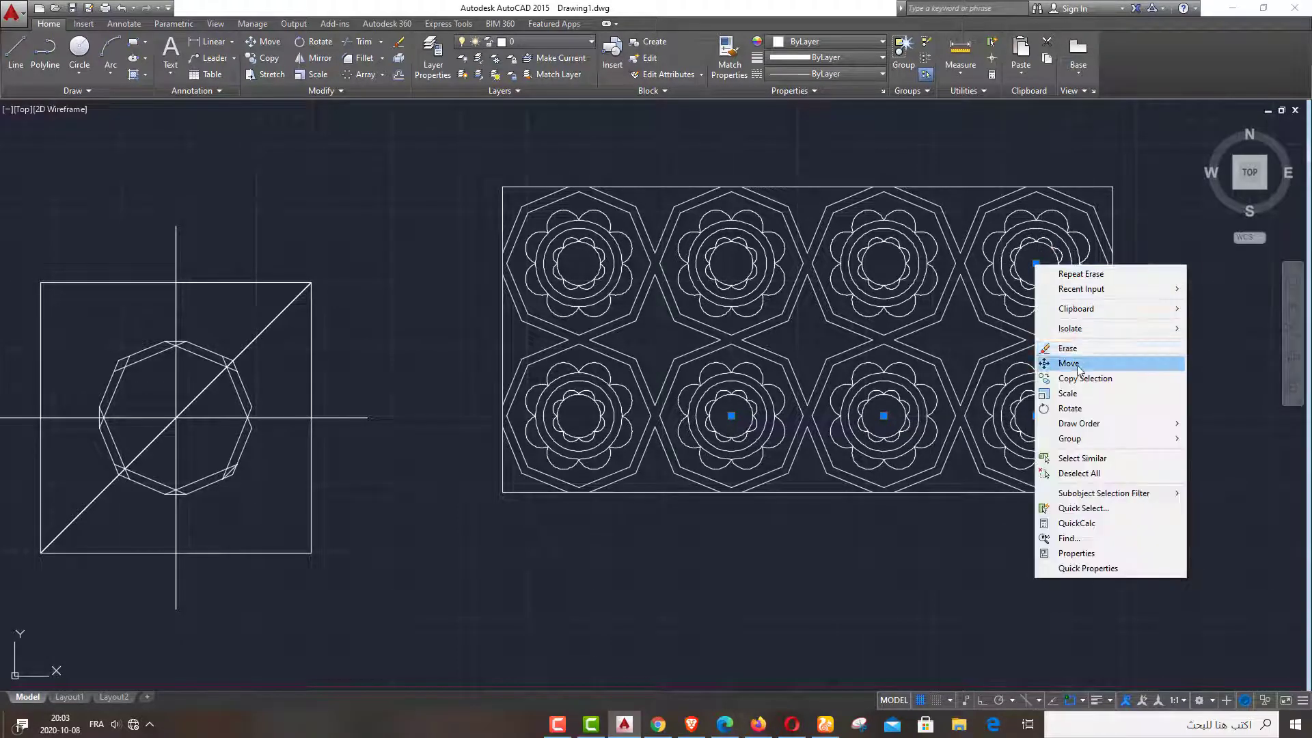
click(1056, 356)
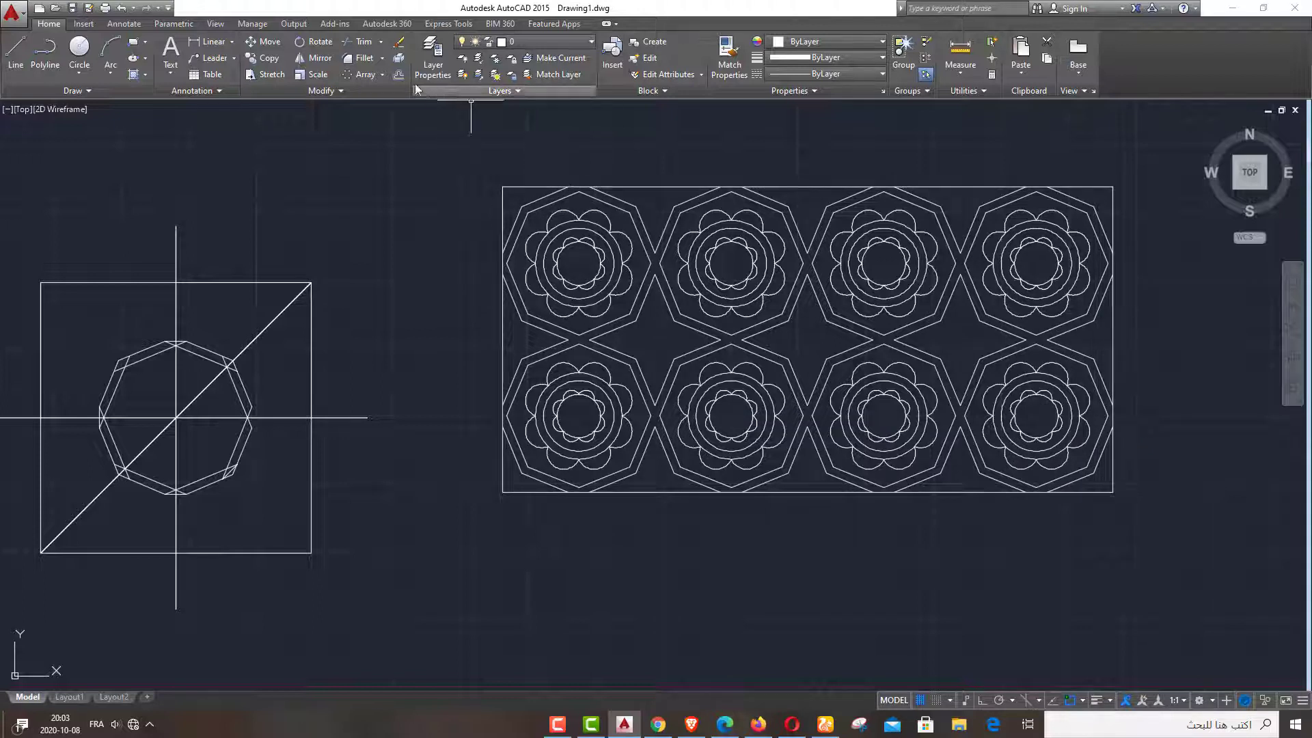
- Offset the frame's top, bottom, right and left edges outward to form a second border
text(o)
key(Return)
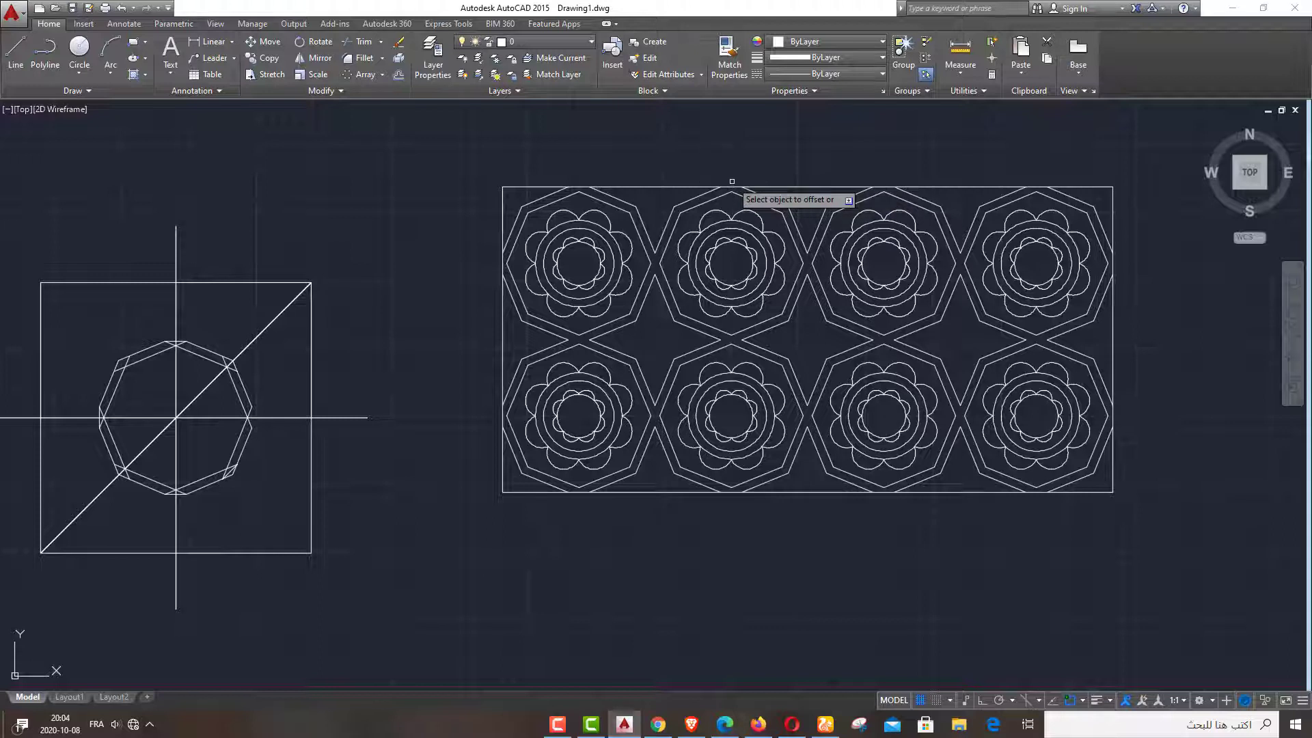
click(689, 164)
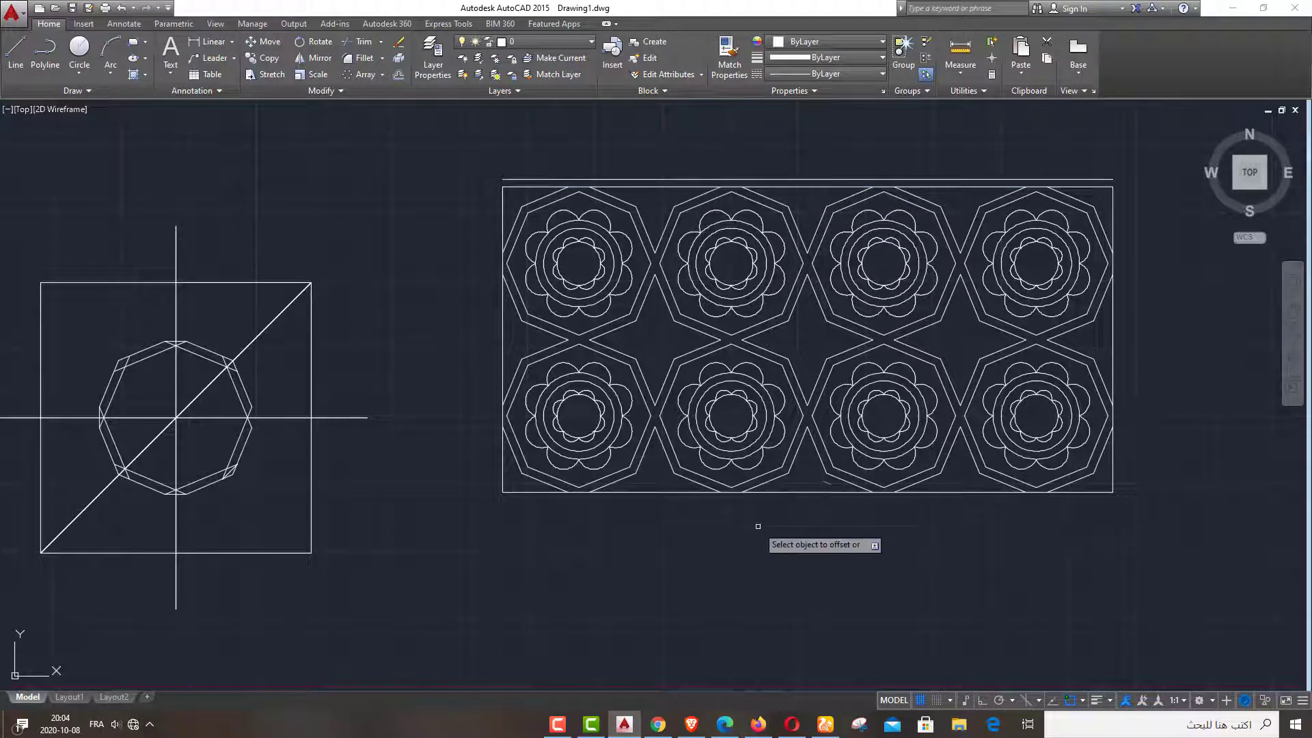
click(731, 492)
click(738, 526)
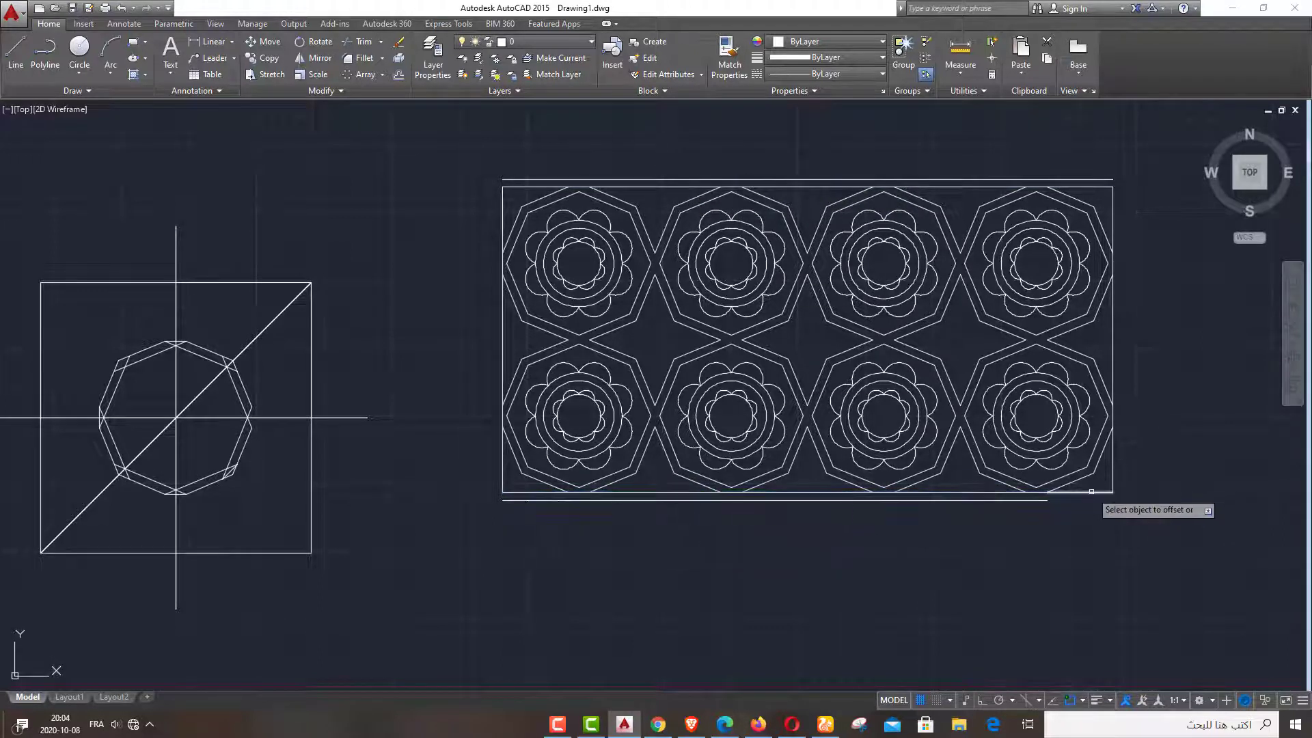
click(1130, 460)
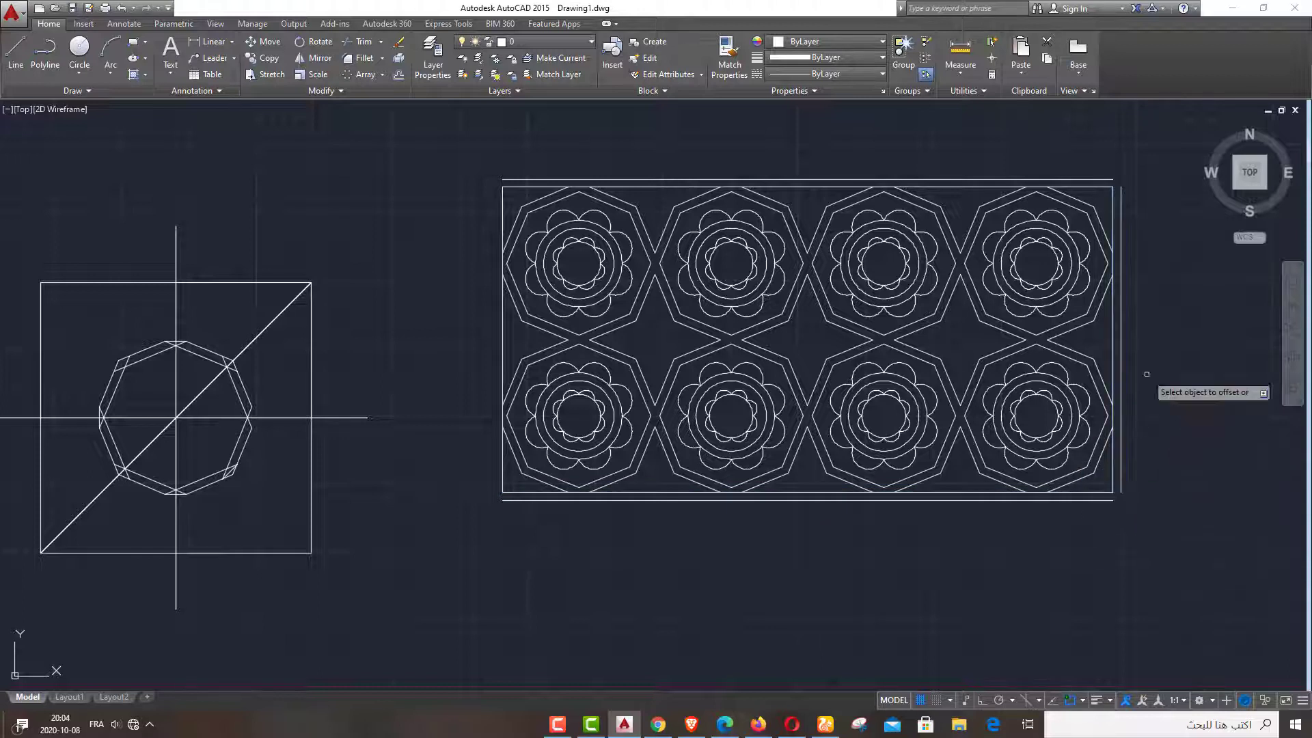
click(503, 209)
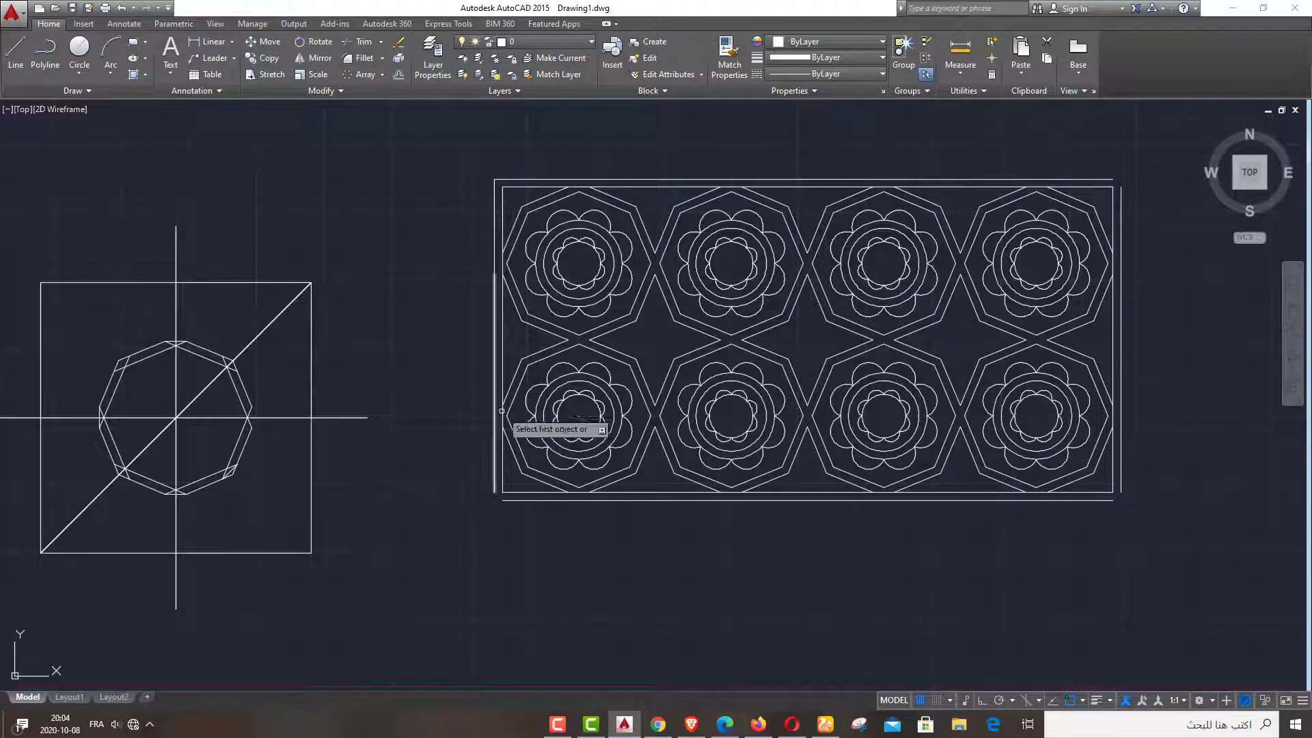
- Fillet the offset lines at zero radius to close the outer border's corners
click(494, 480)
click(509, 500)
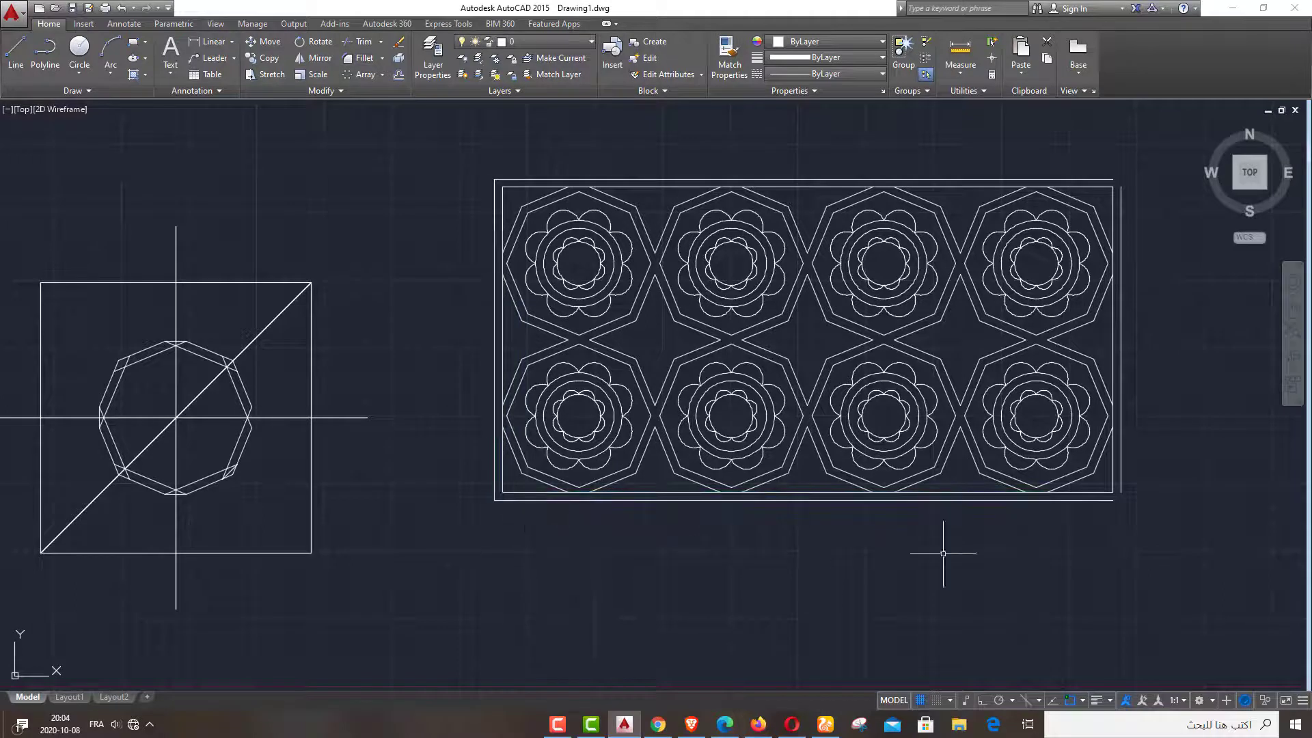
click(366, 60)
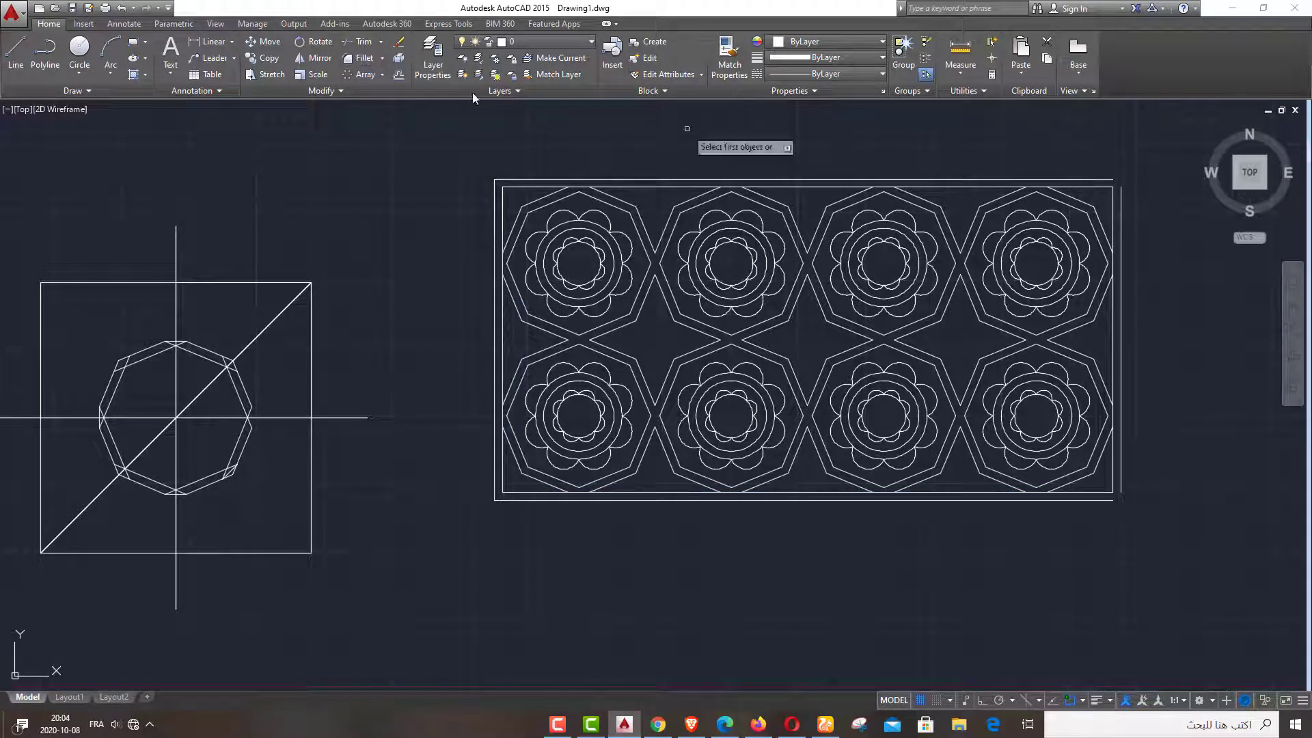
click(1115, 180)
click(1121, 200)
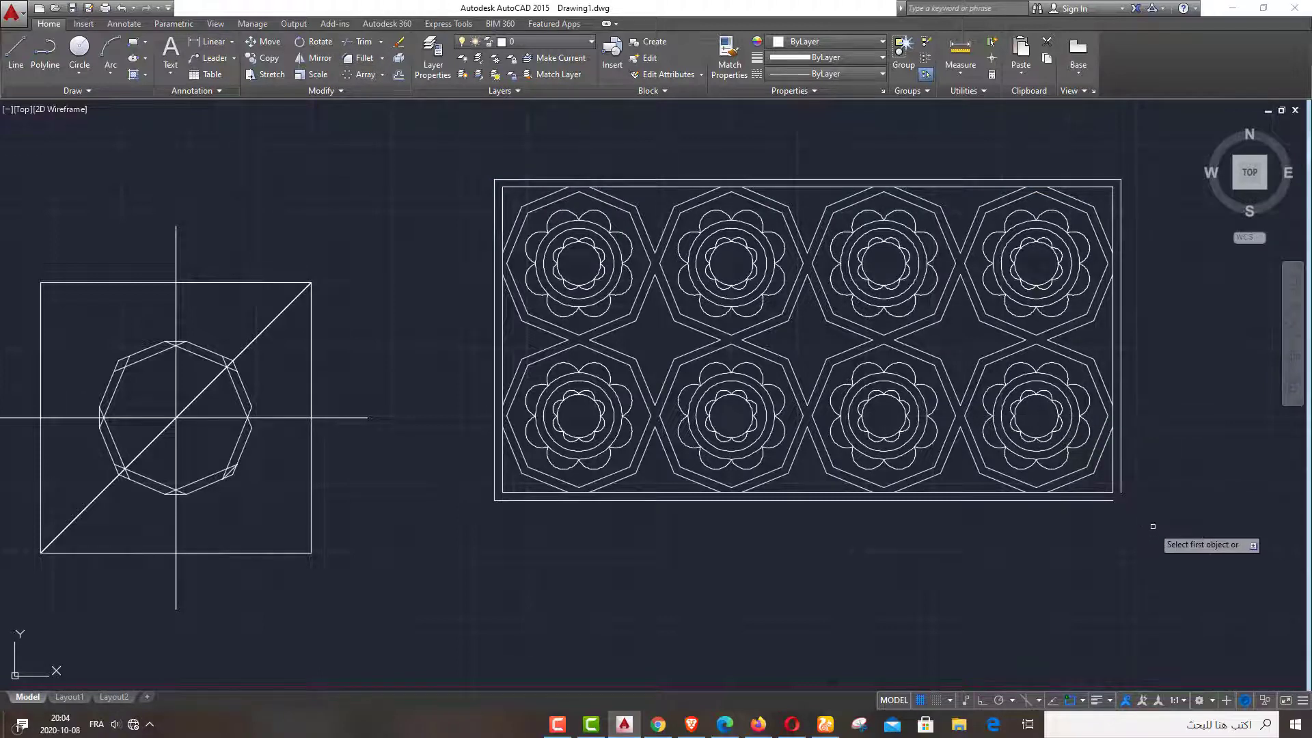
click(1109, 500)
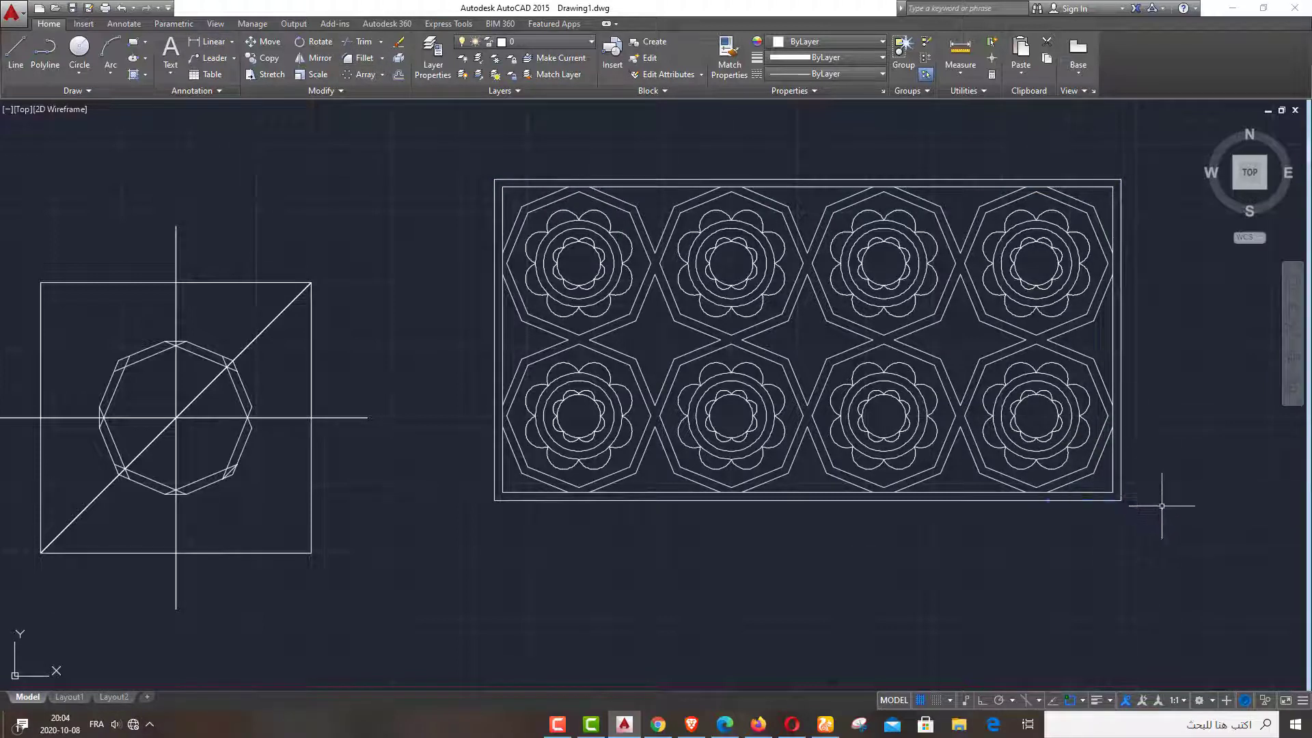
right_click(1161, 506)
click(437, 179)
- Erase the square-and-octagon construction geometry beside the panel
scroll(445, 269, down, 2)
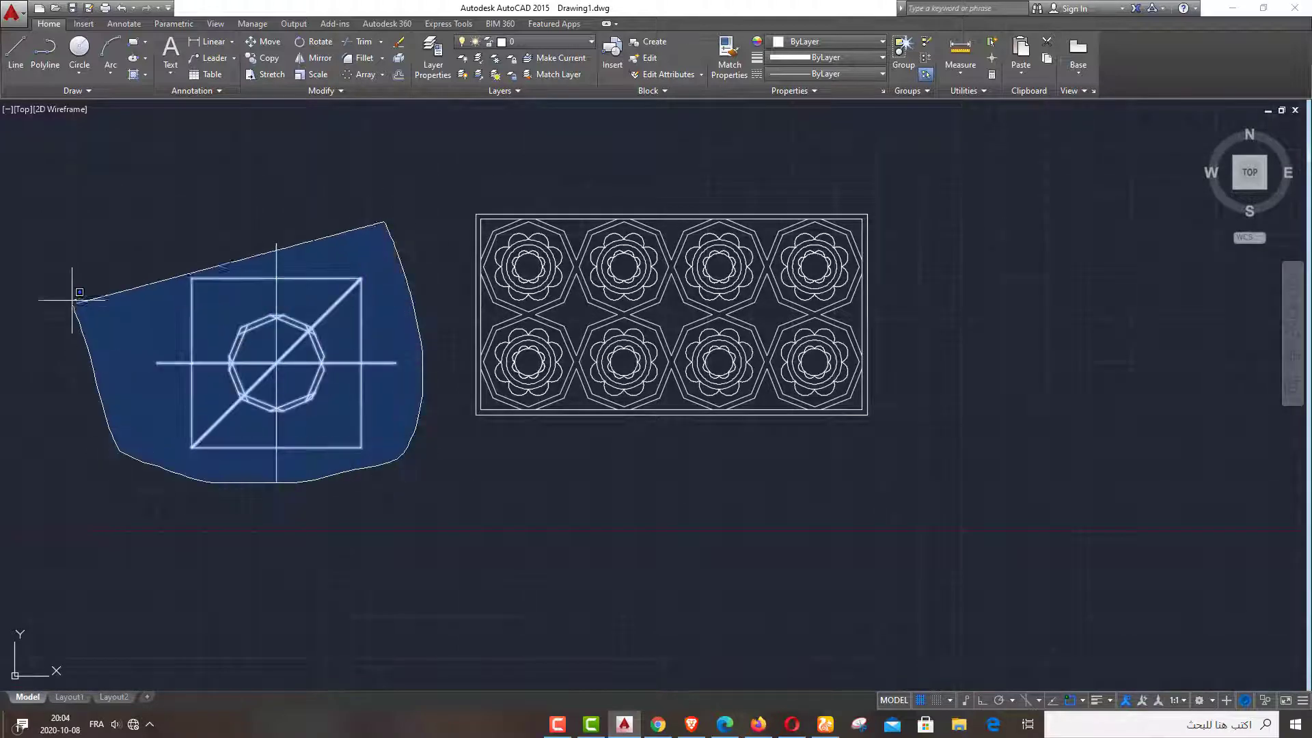
drag(409, 442, 64, 287)
right_click(220, 325)
click(281, 412)
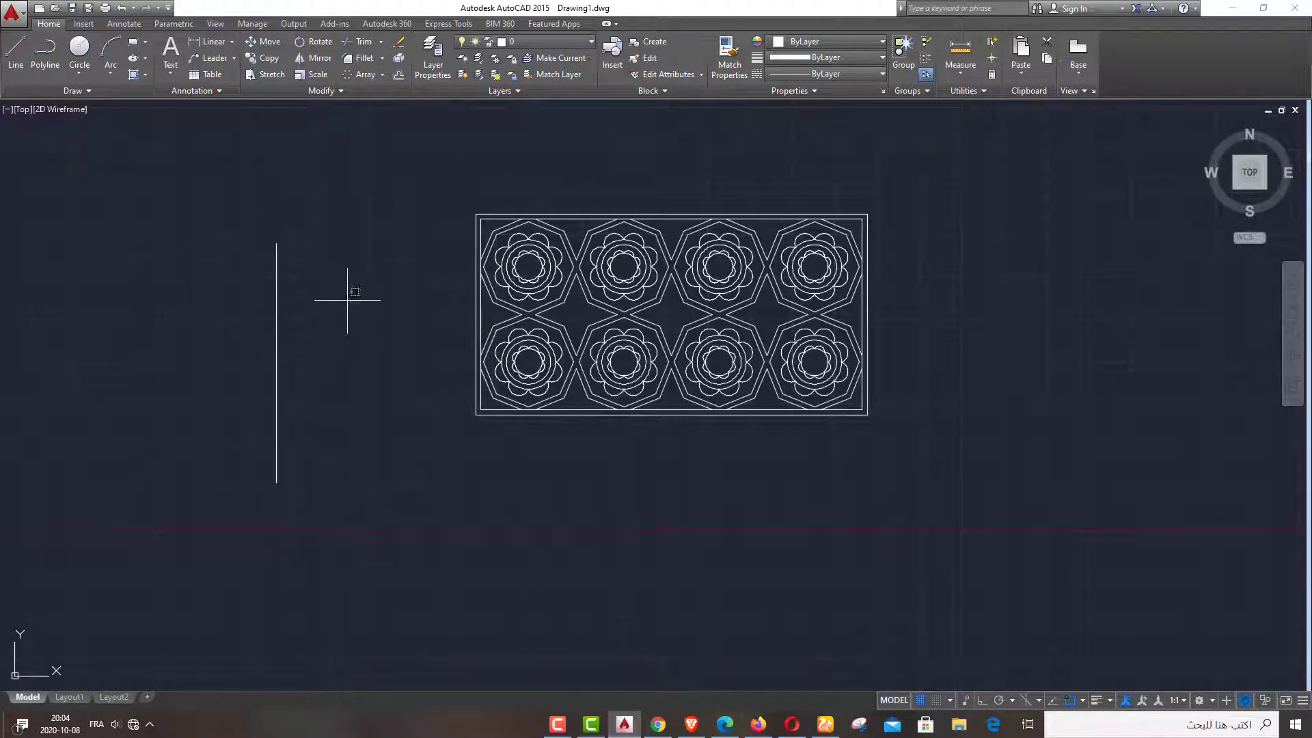
- Erase the leftover vertical line, then select the whole framed rosette panel
click(276, 321)
right_click(248, 318)
click(280, 401)
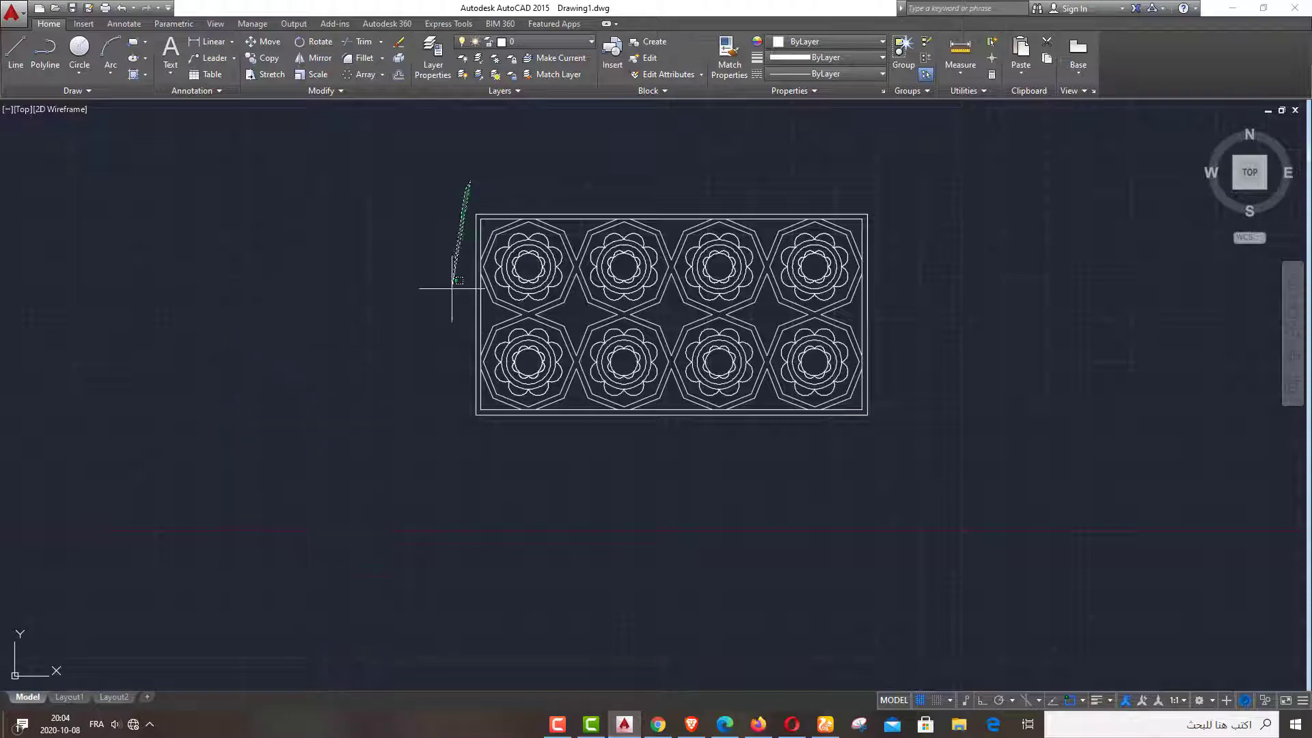
drag(452, 288, 879, 273)
right_click(794, 304)
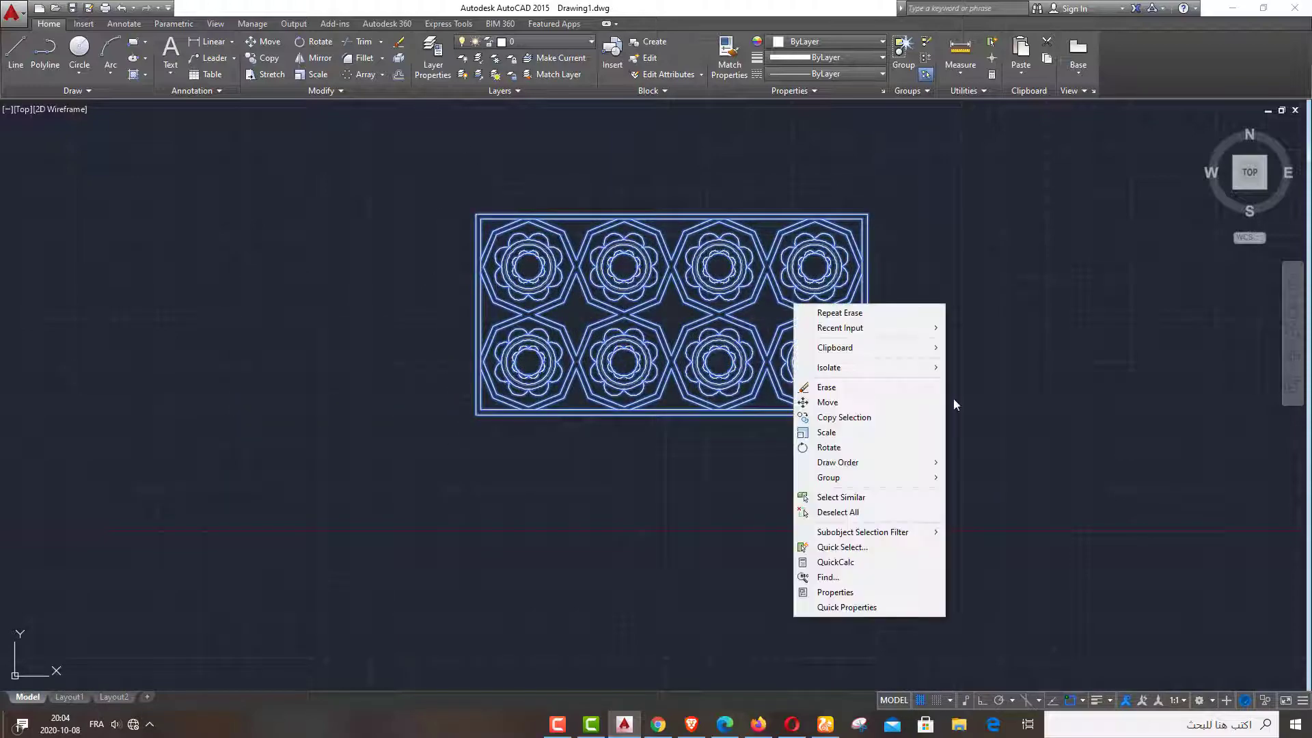
- Copy the framed panel to the left, then undo the misplaced copy
click(843, 417)
click(972, 405)
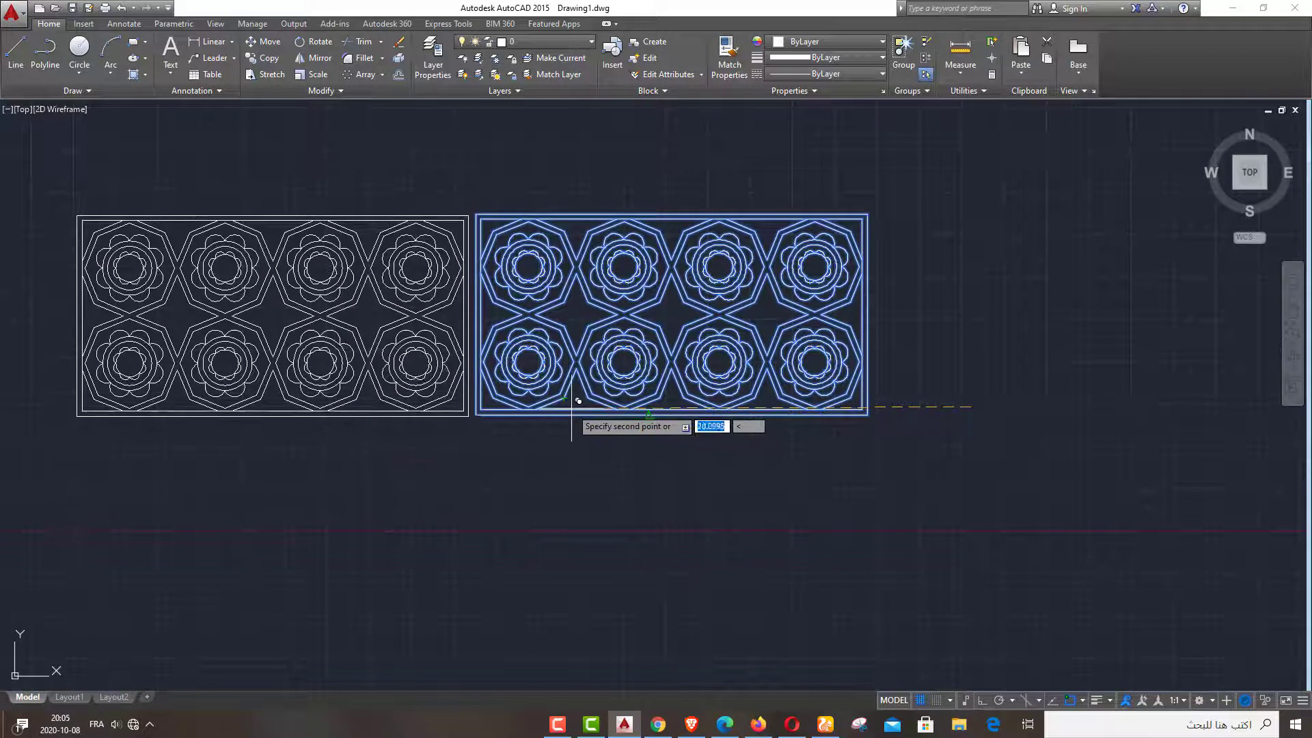
click(650, 406)
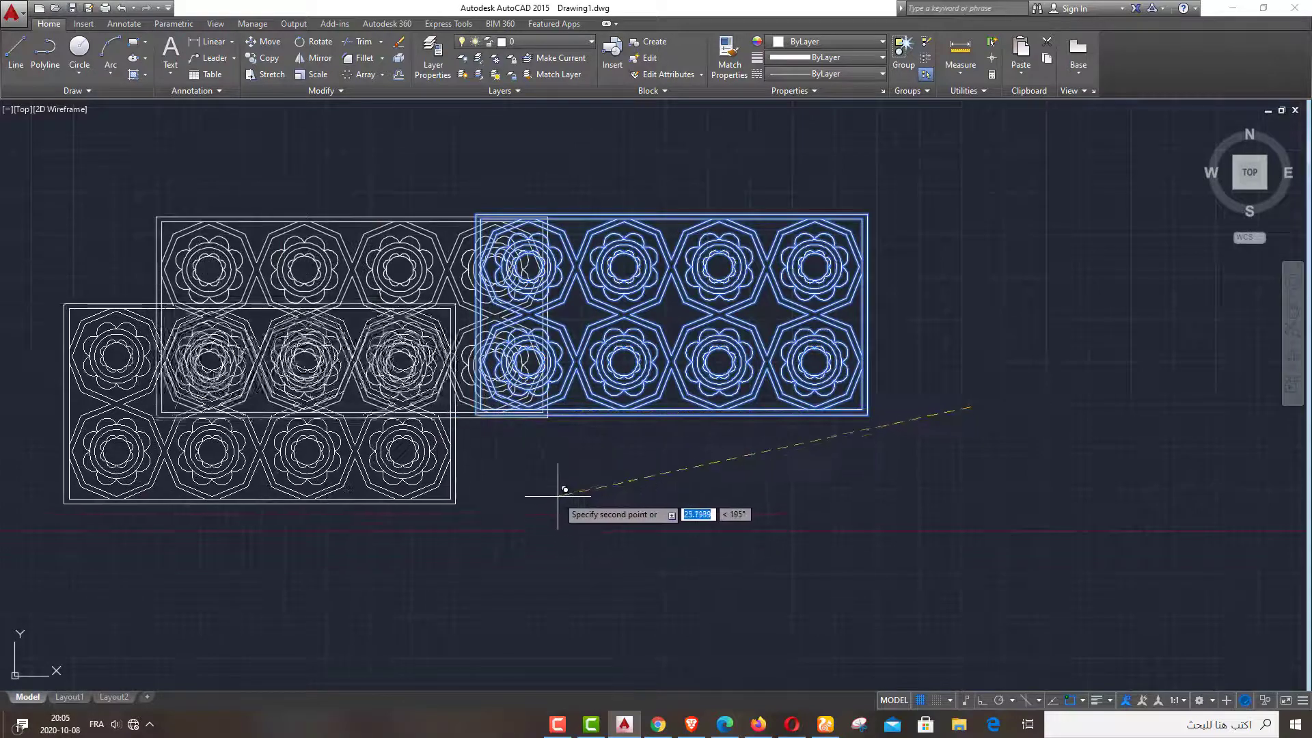
right_click(557, 497)
click(577, 503)
right_click(619, 494)
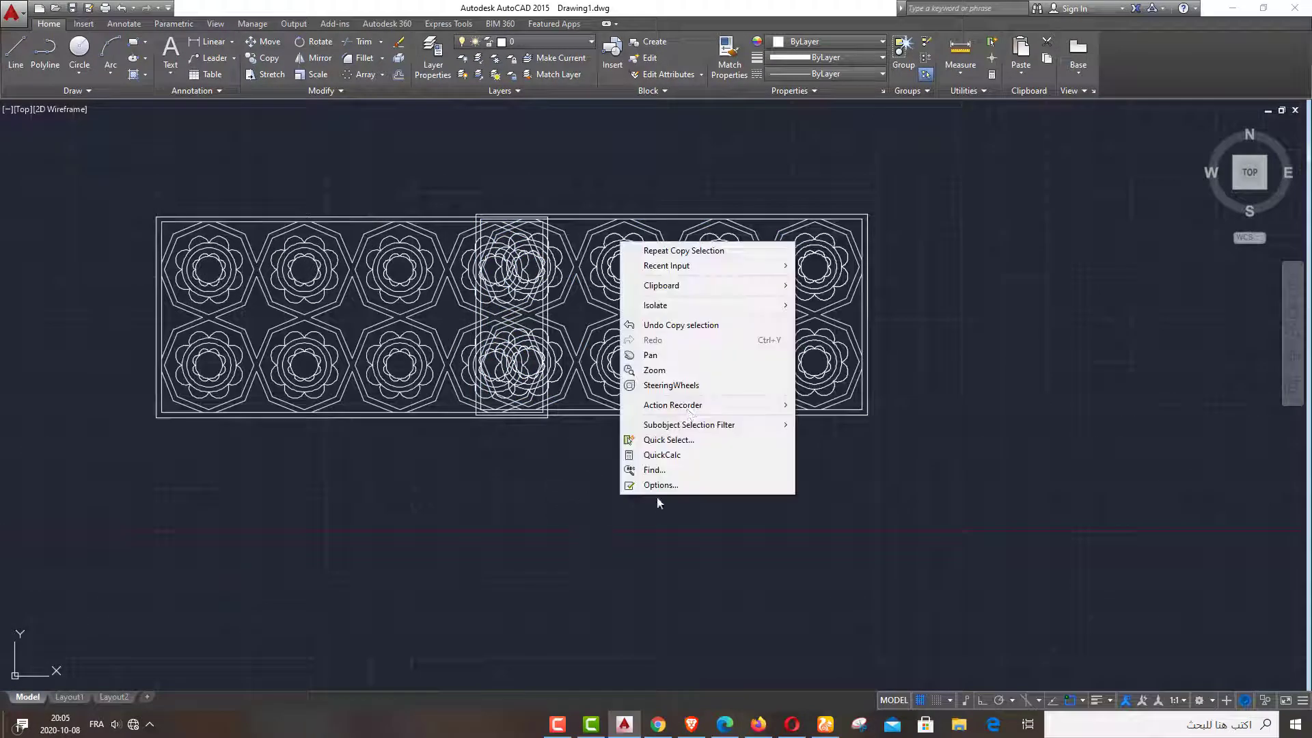
click(682, 327)
- Copy the framed panel again, placing it beside the original with a narrow gap
drag(445, 334, 935, 231)
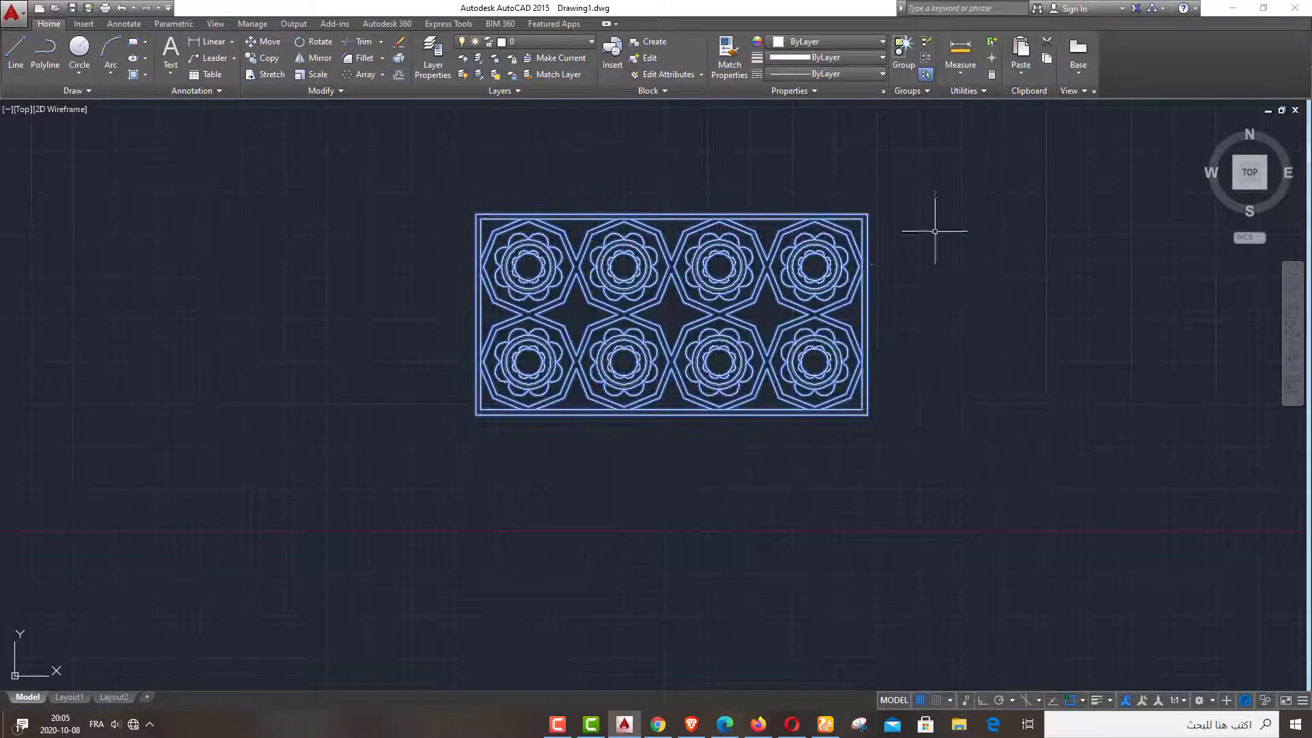
right_click(902, 265)
click(932, 375)
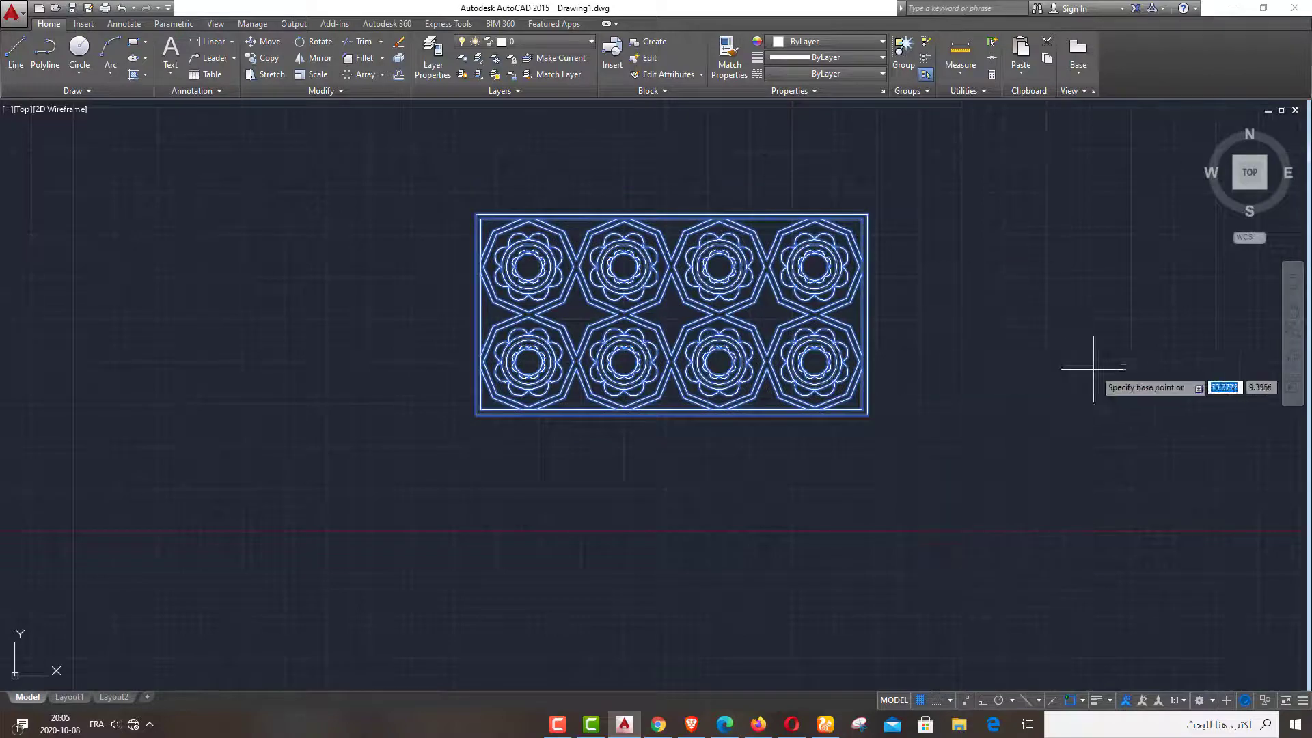
click(889, 164)
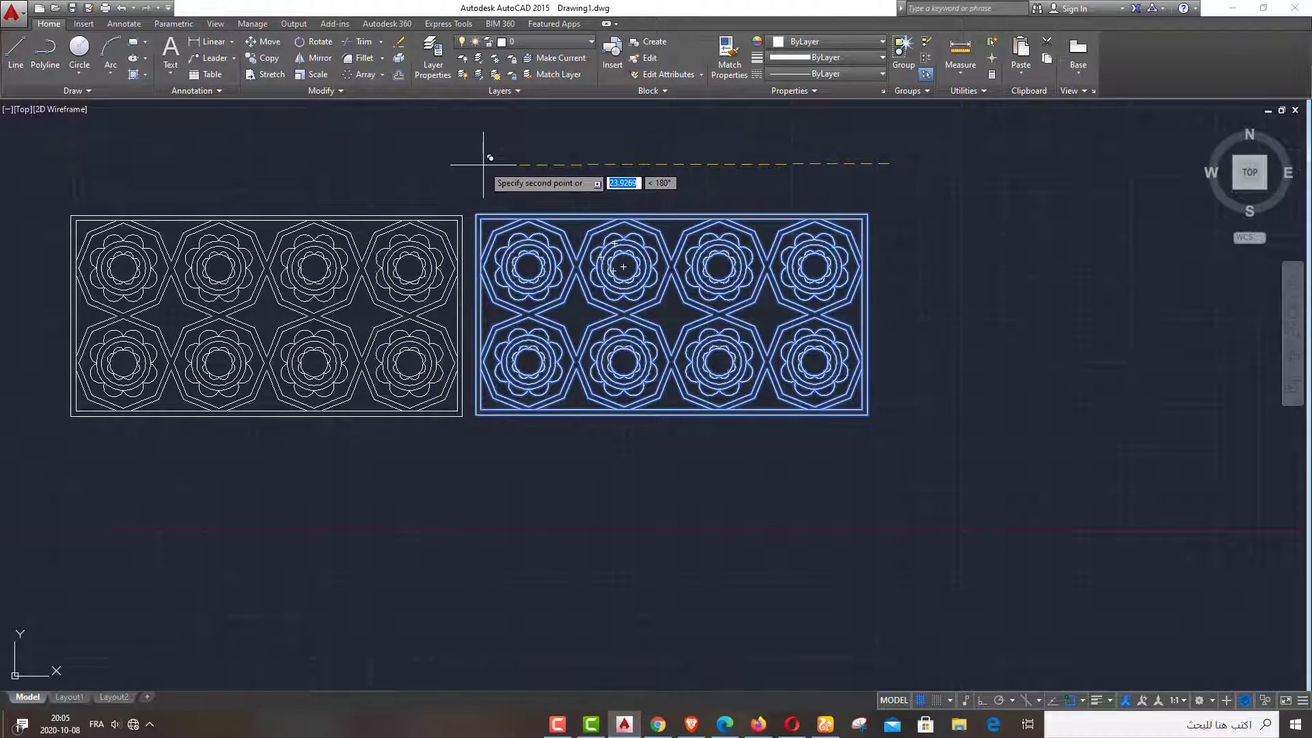
right_click(516, 161)
click(540, 168)
scroll(823, 460, down, 2)
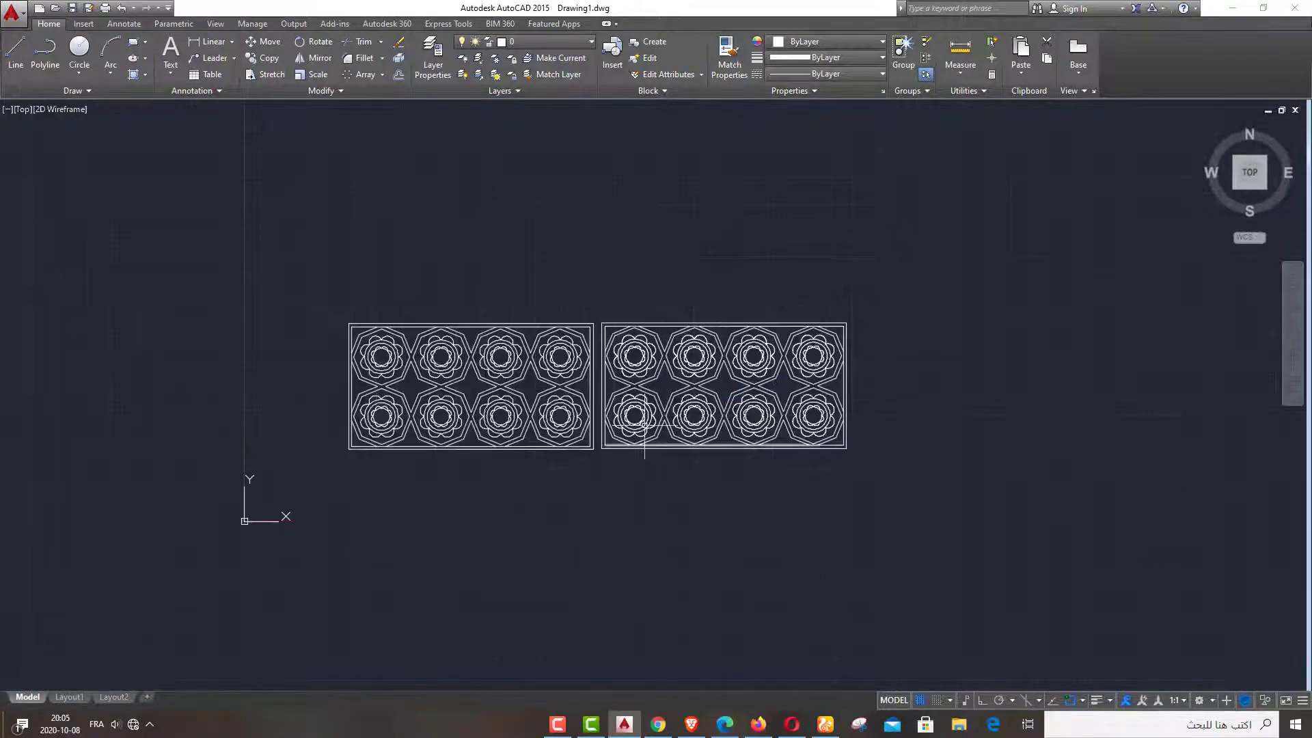
scroll(607, 426, up, 4)
scroll(607, 426, down, 2)
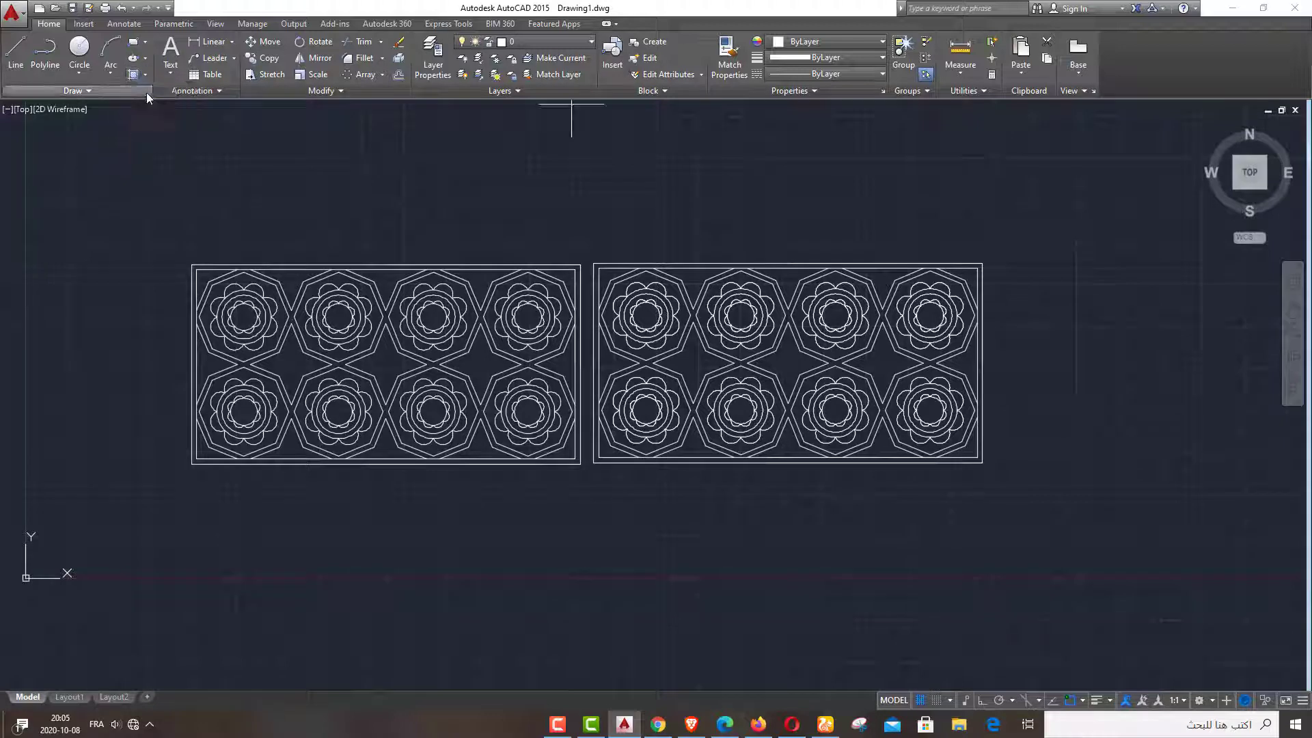
- Start a hatch with the SOLID pattern and Green colour
text(h)
key(Return)
click(455, 60)
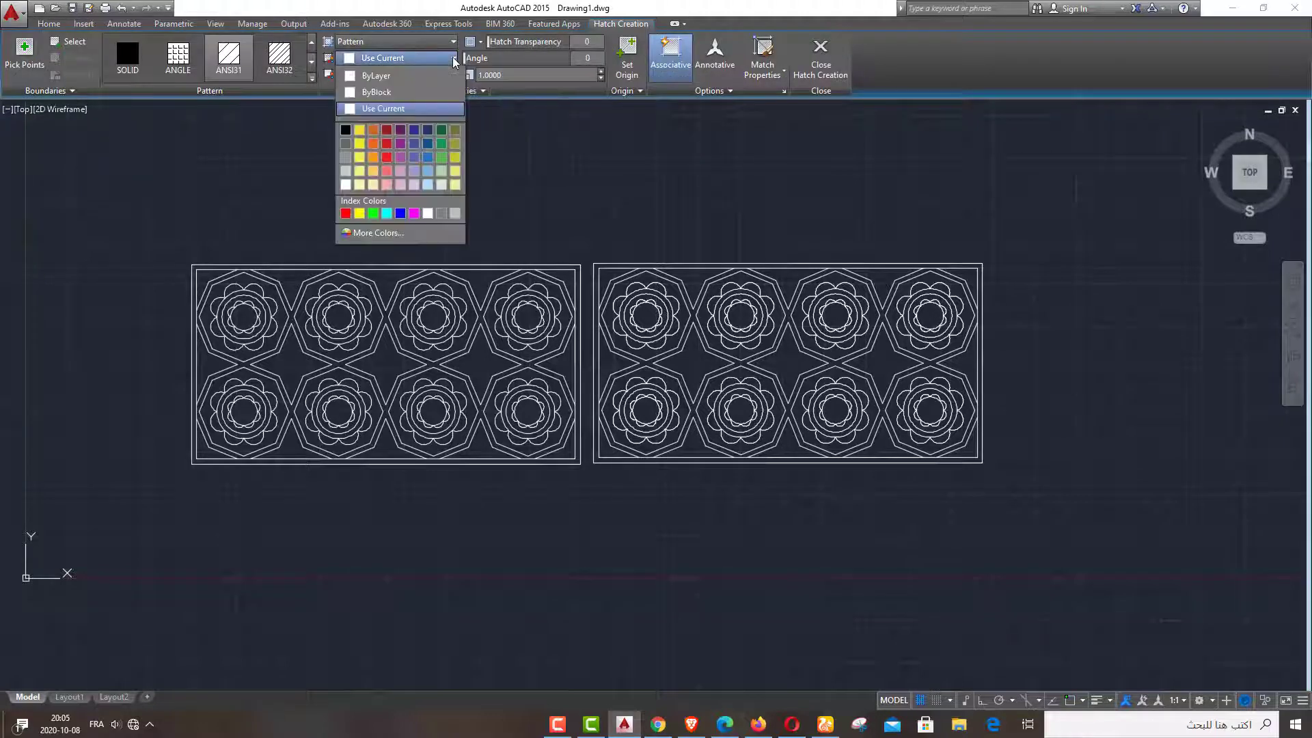
click(374, 214)
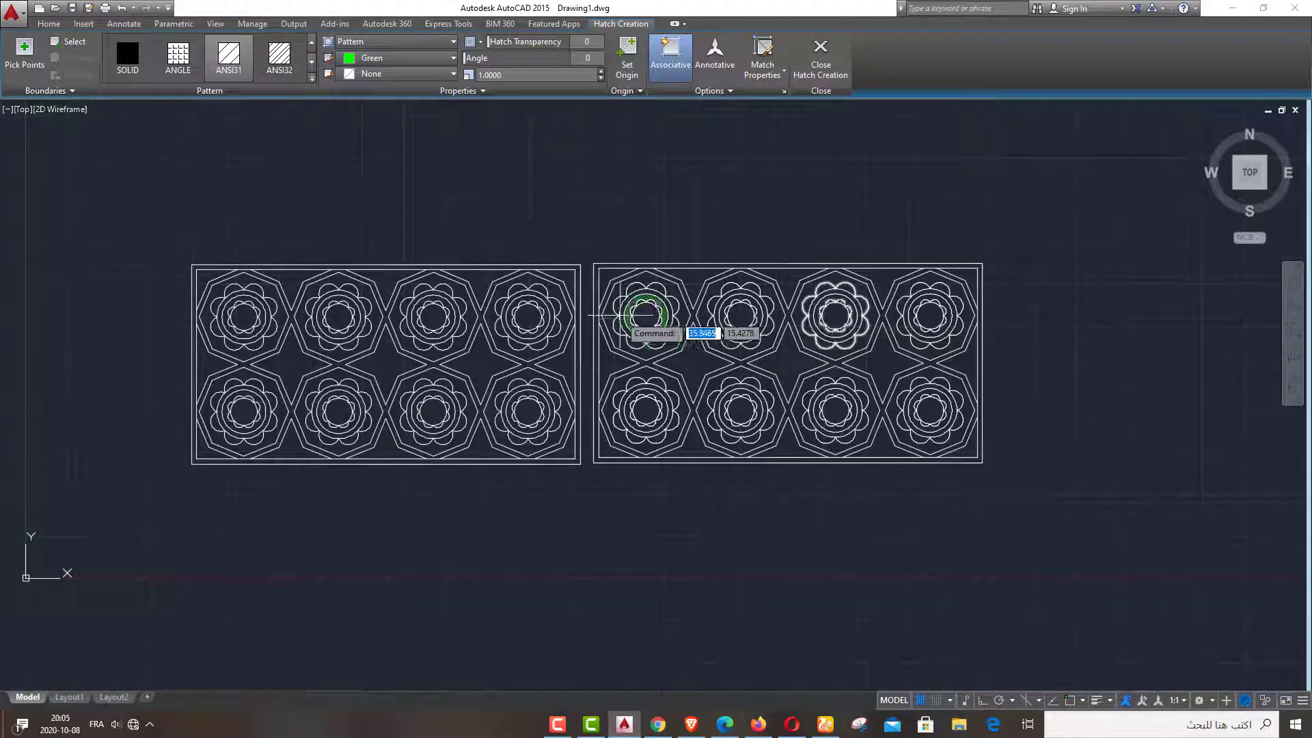
scroll(643, 311, up, 2)
scroll(618, 297, up, 2)
click(454, 42)
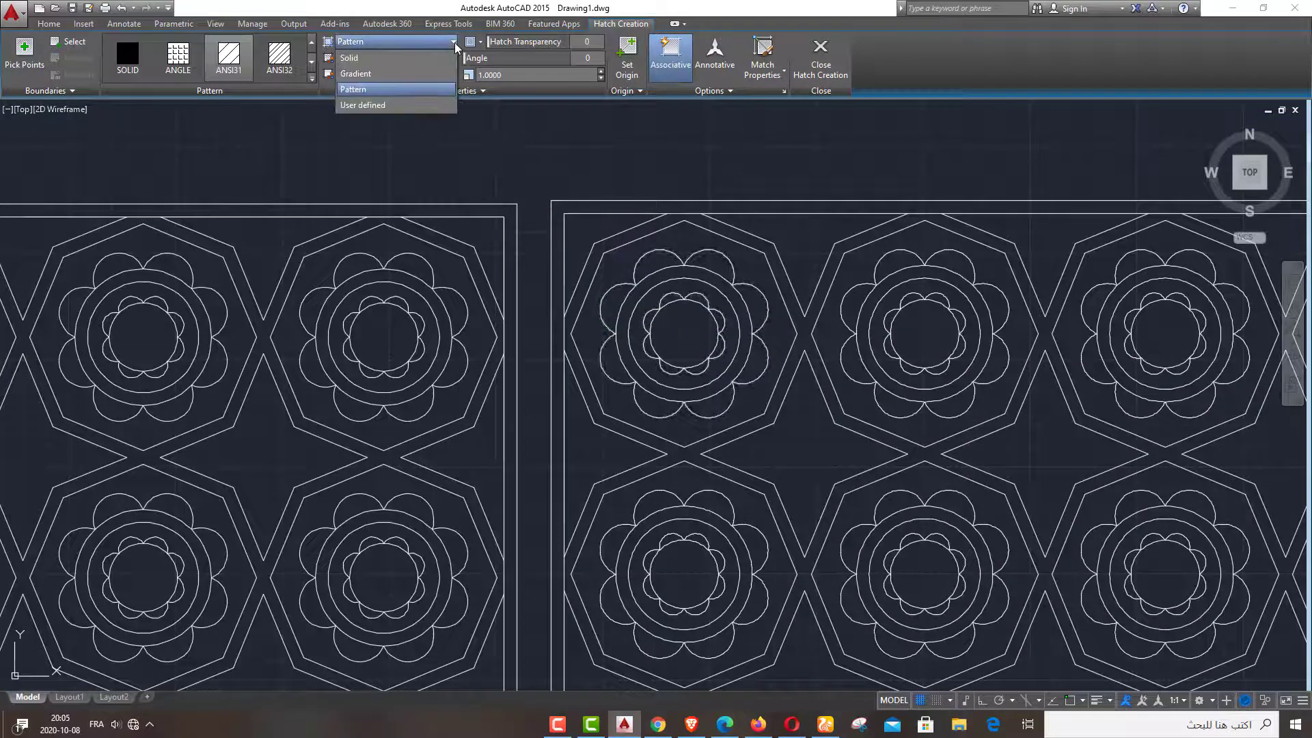
click(395, 62)
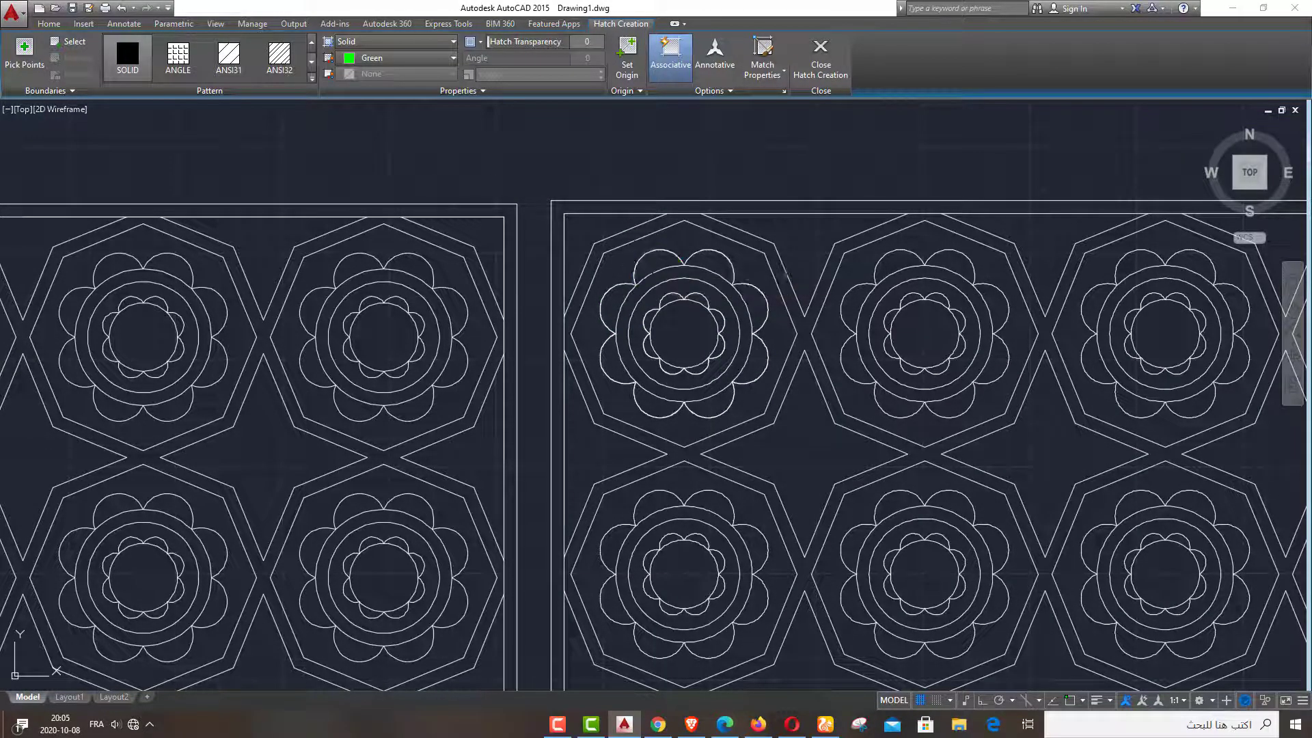
- Fill the petals of the upper first rosette with green solid hatch
click(711, 266)
click(749, 304)
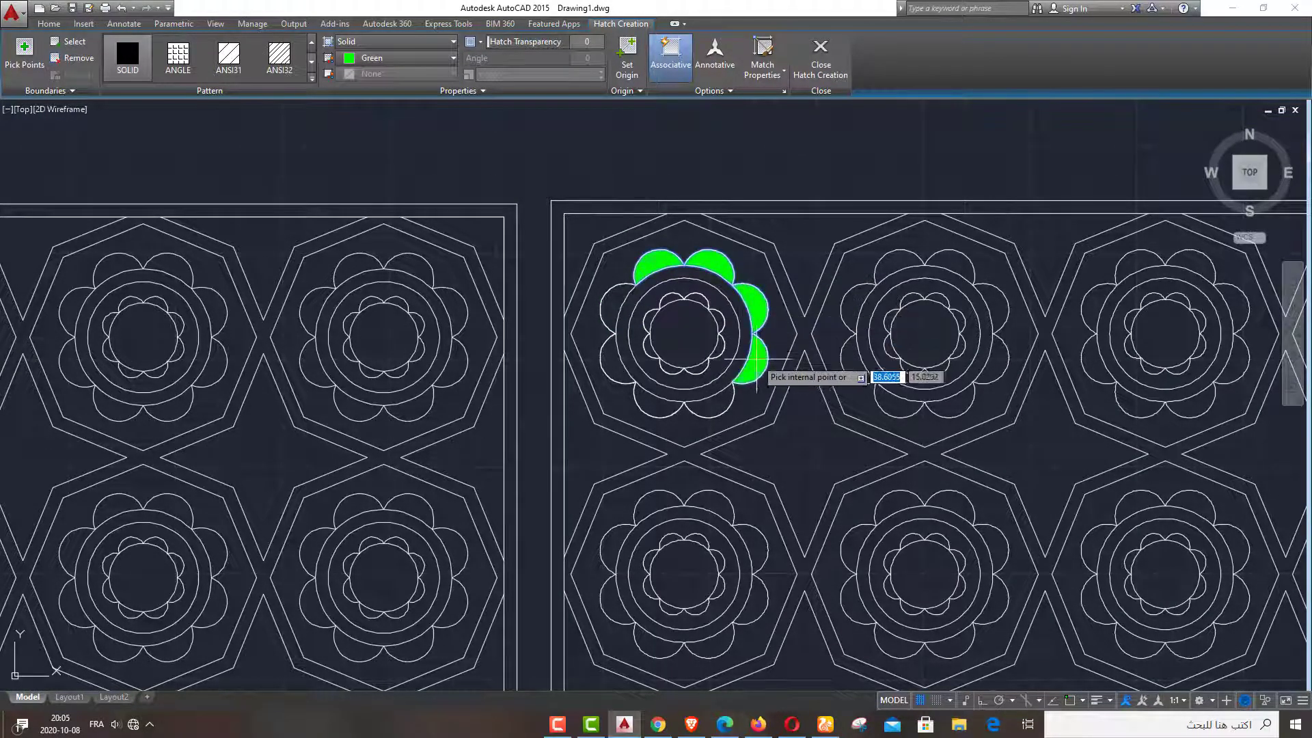
click(756, 353)
click(662, 401)
click(615, 354)
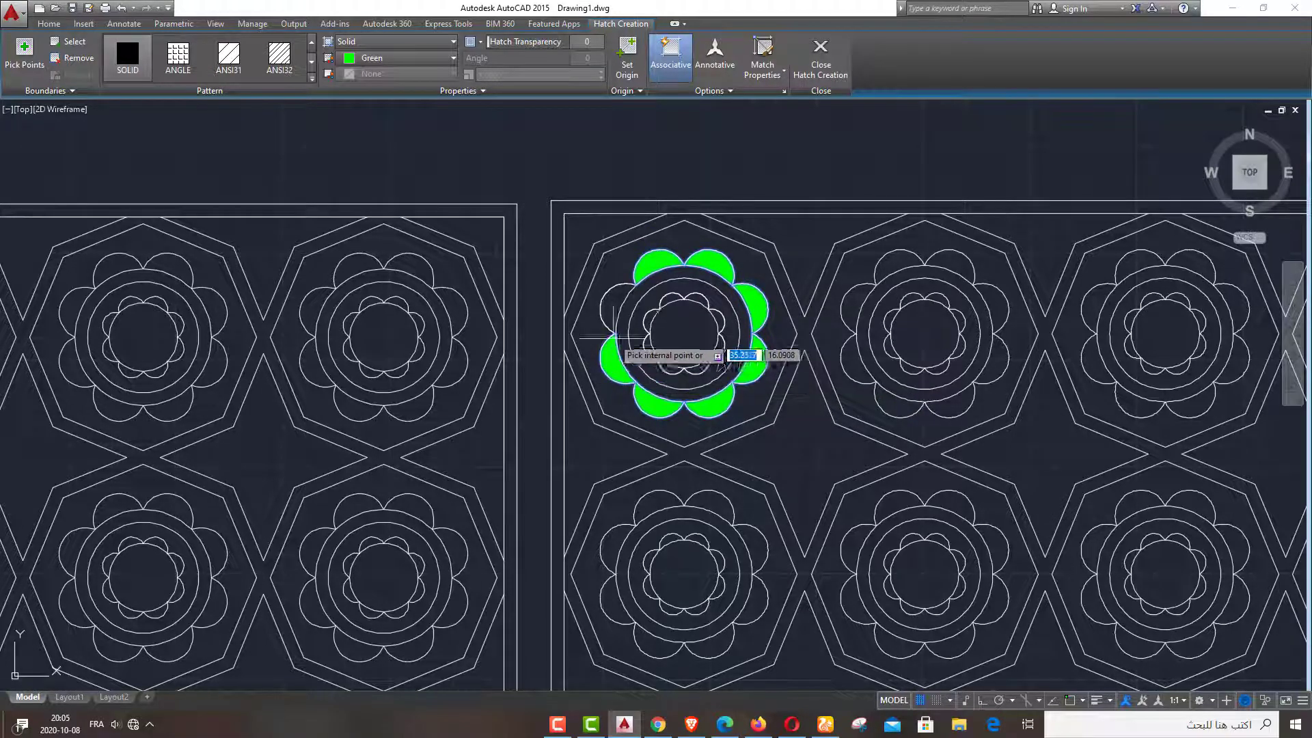
click(613, 304)
- Fill the petals of the lower first rosette with green solid hatch
scroll(612, 309, down, 2)
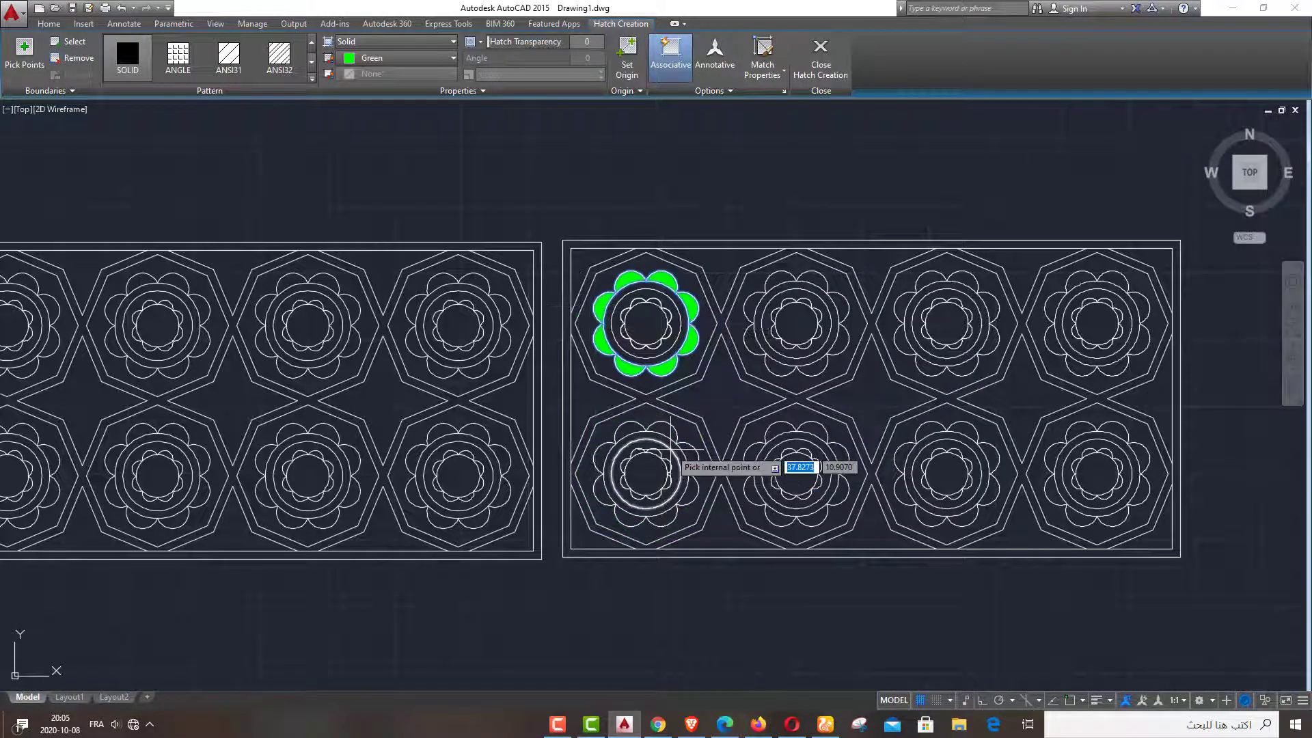
scroll(666, 442, up, 2)
click(660, 427)
click(610, 427)
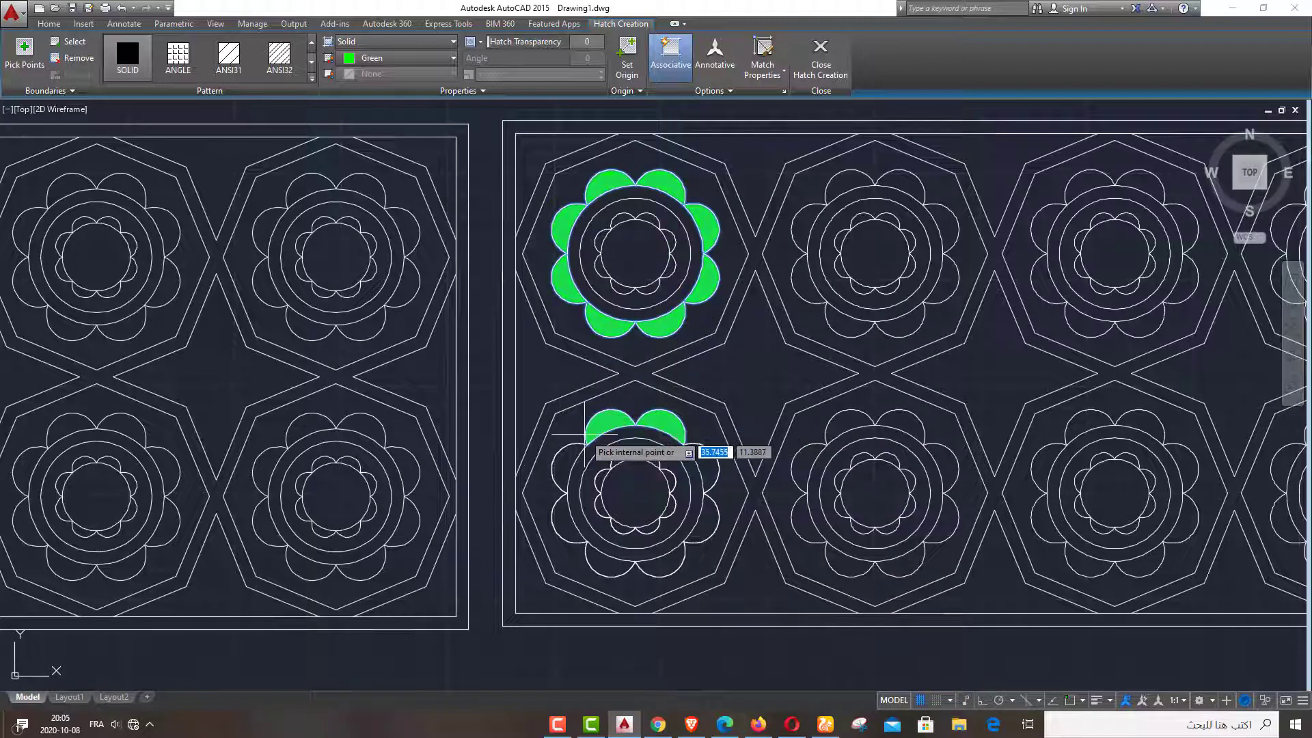
click(564, 519)
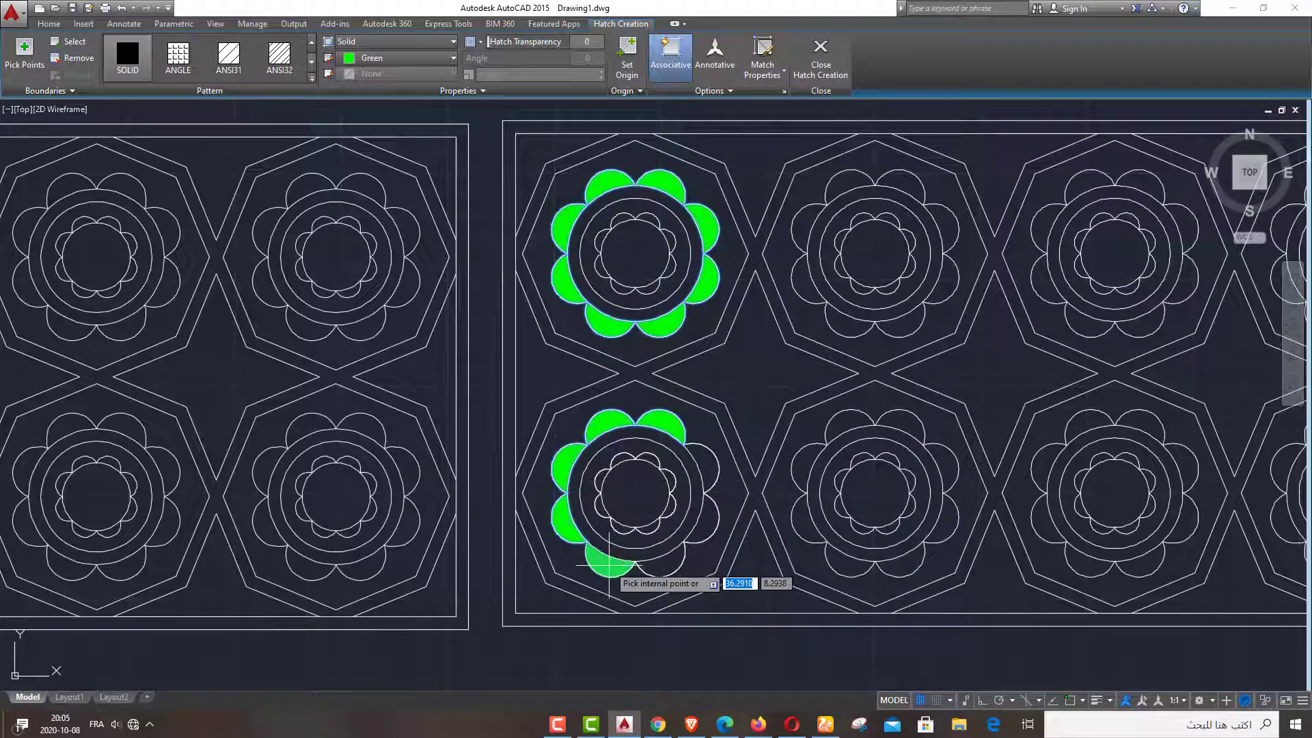
click(611, 559)
click(702, 520)
click(704, 477)
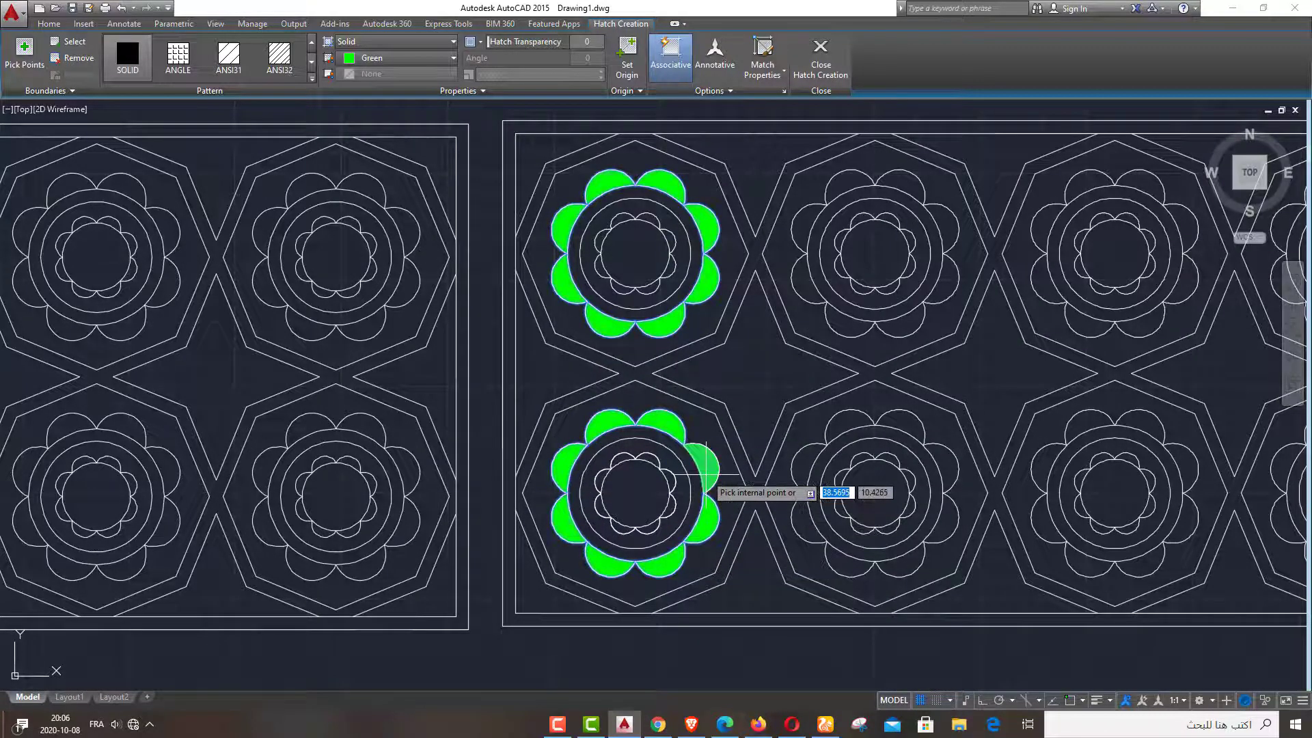
- Fill the lower second rosette's petals and the left petals of the upper second rosette
click(843, 415)
click(805, 468)
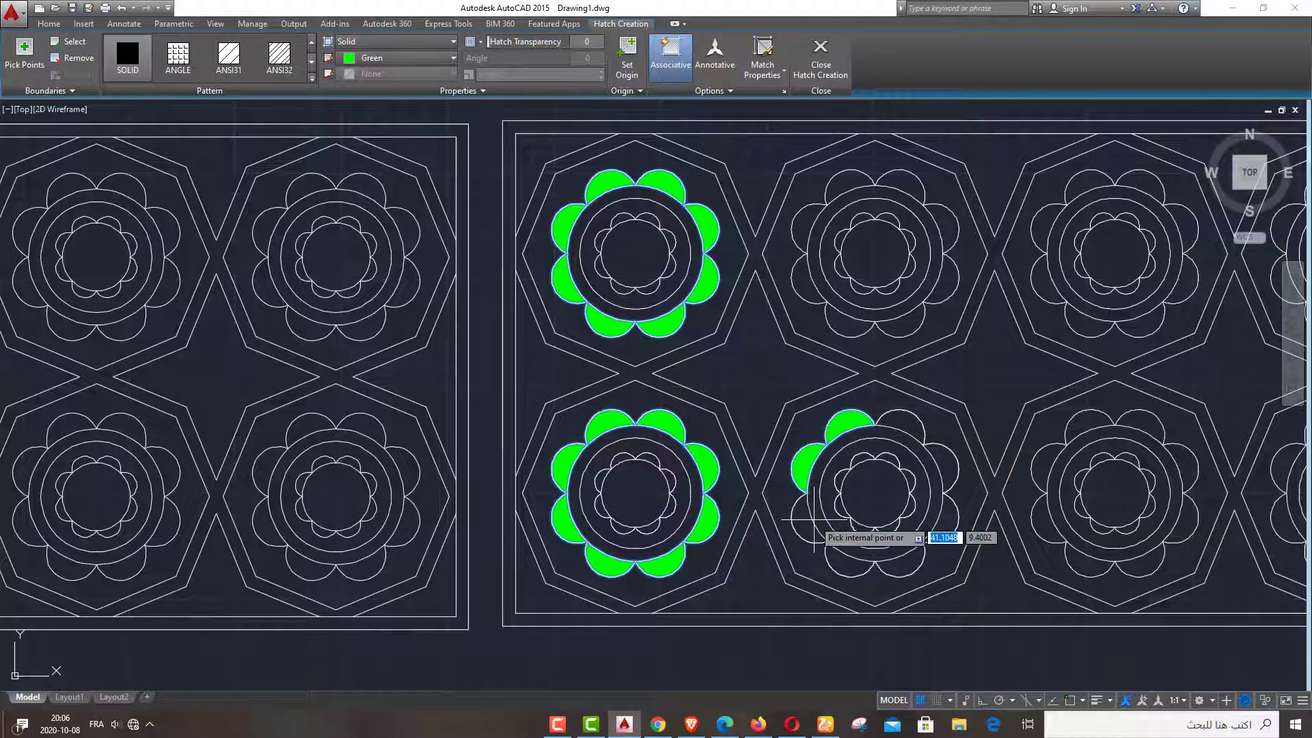
click(808, 517)
click(900, 561)
click(942, 519)
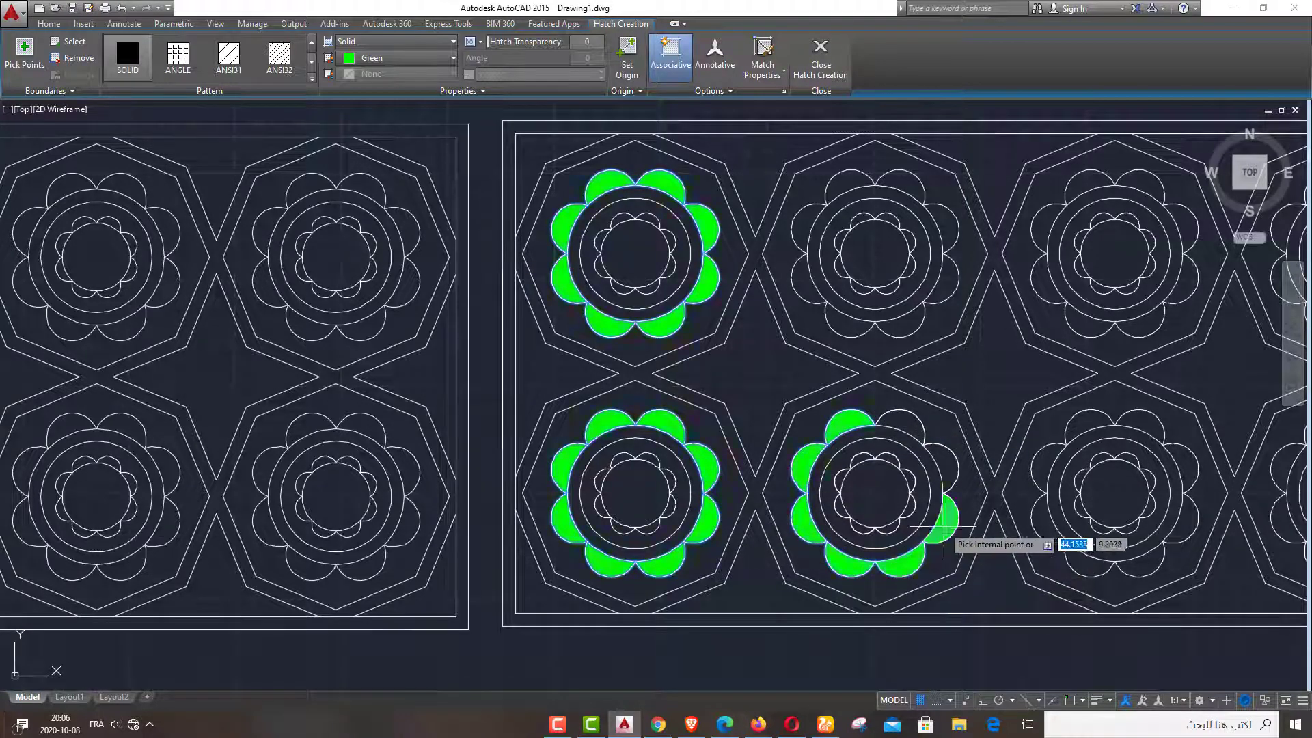
click(955, 470)
click(942, 422)
click(905, 417)
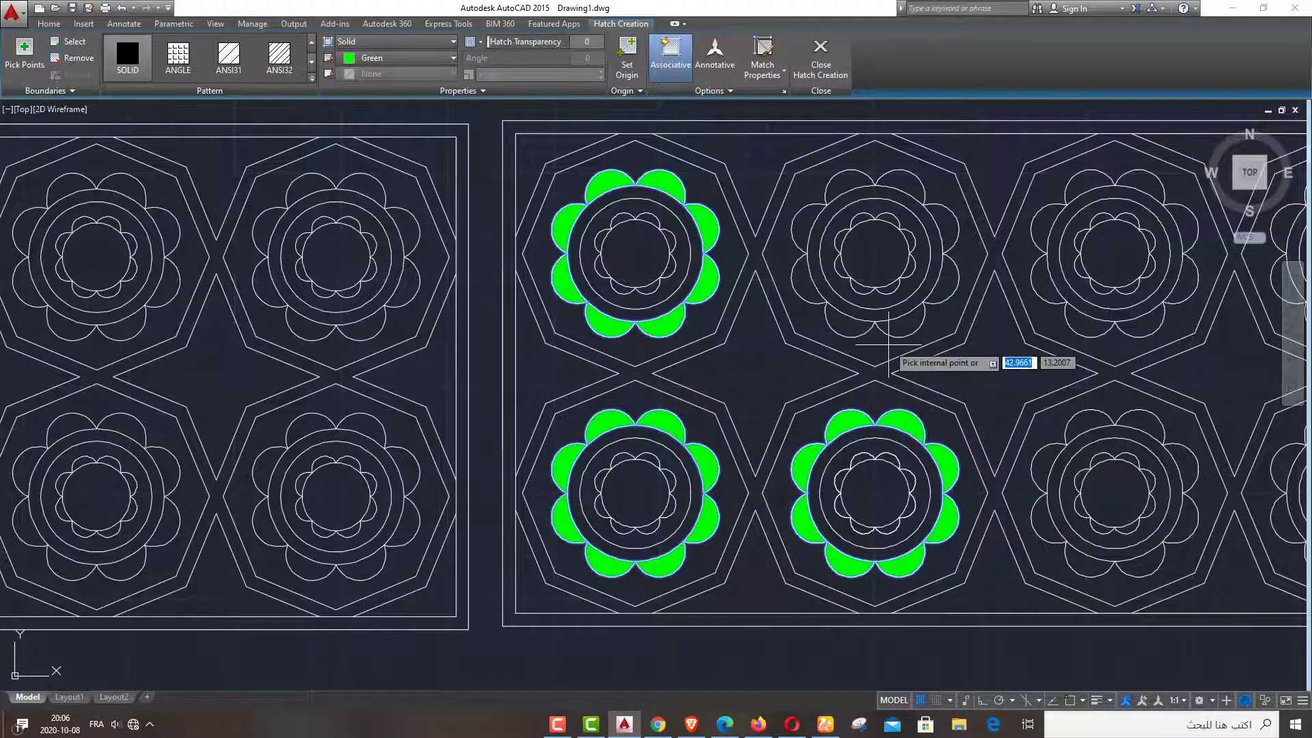
click(852, 319)
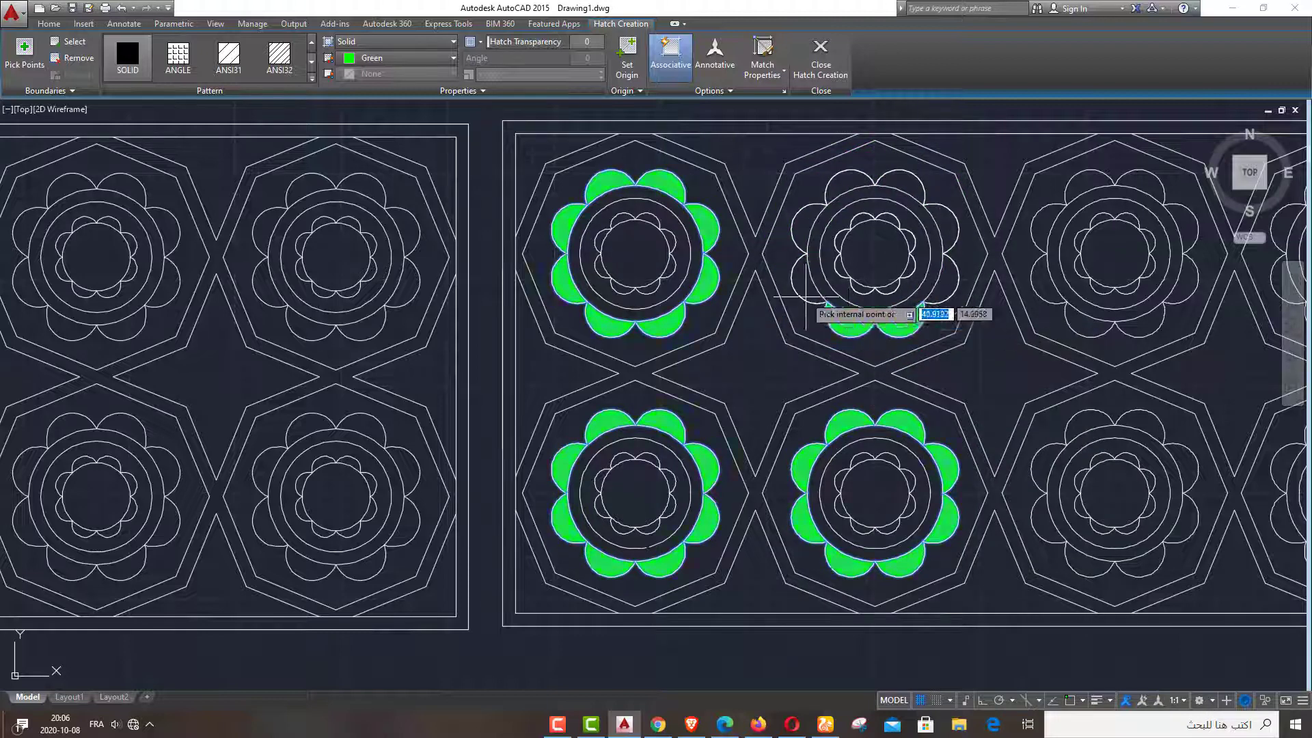
click(813, 292)
click(806, 247)
click(813, 206)
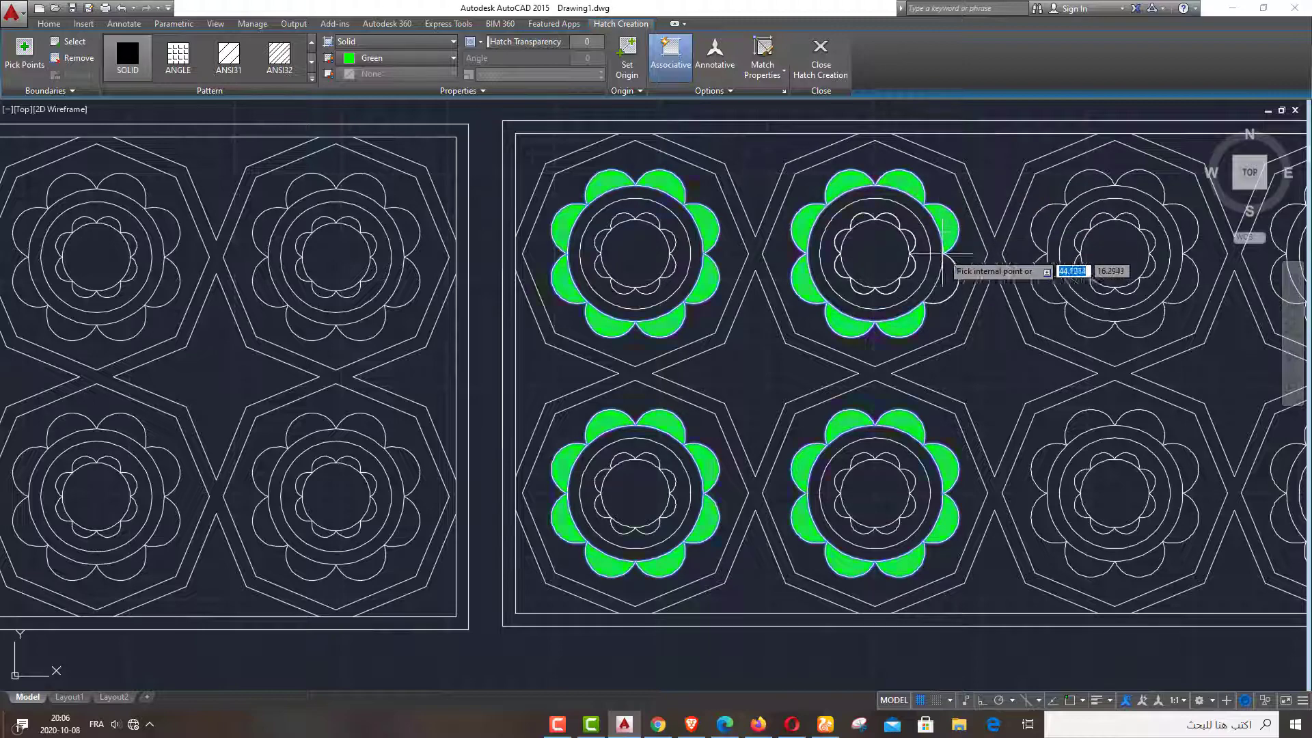
- Fill the petals of the upper third rosette with green solid hatch
scroll(789, 434, down, 4)
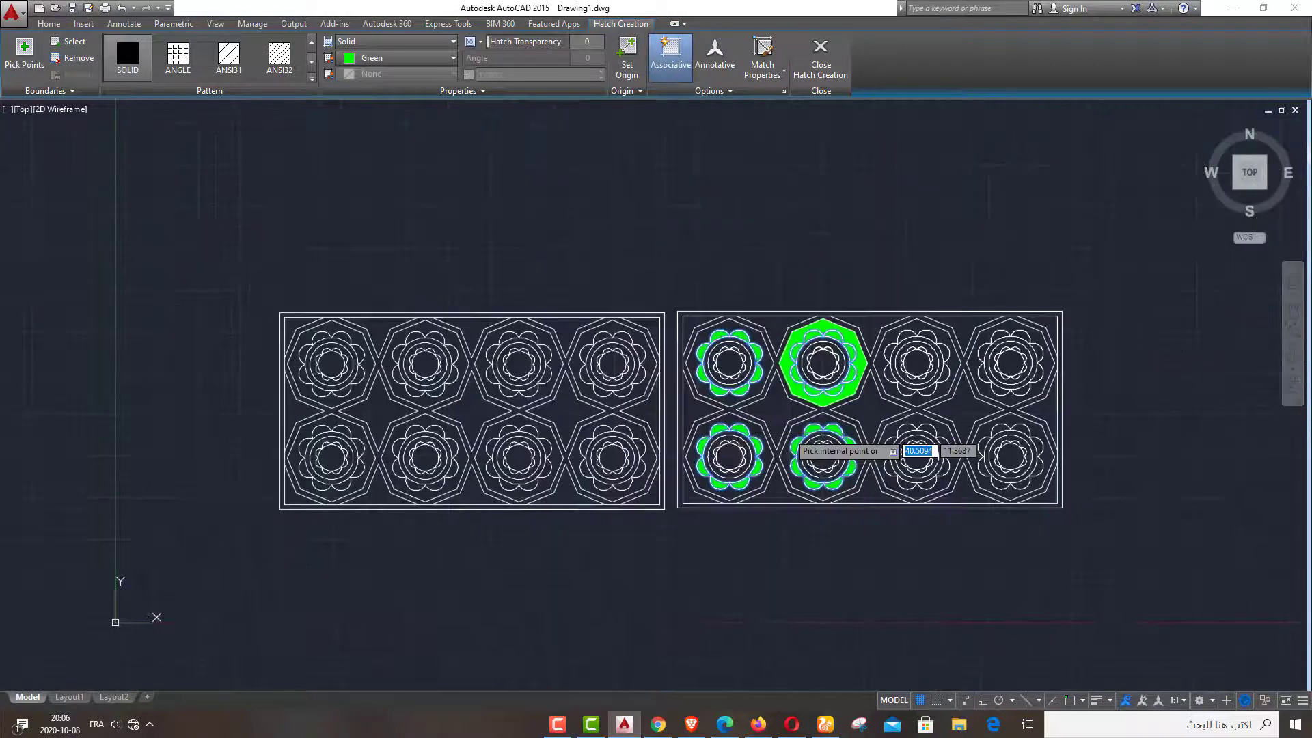
scroll(915, 364, up, 2)
scroll(905, 314, up, 3)
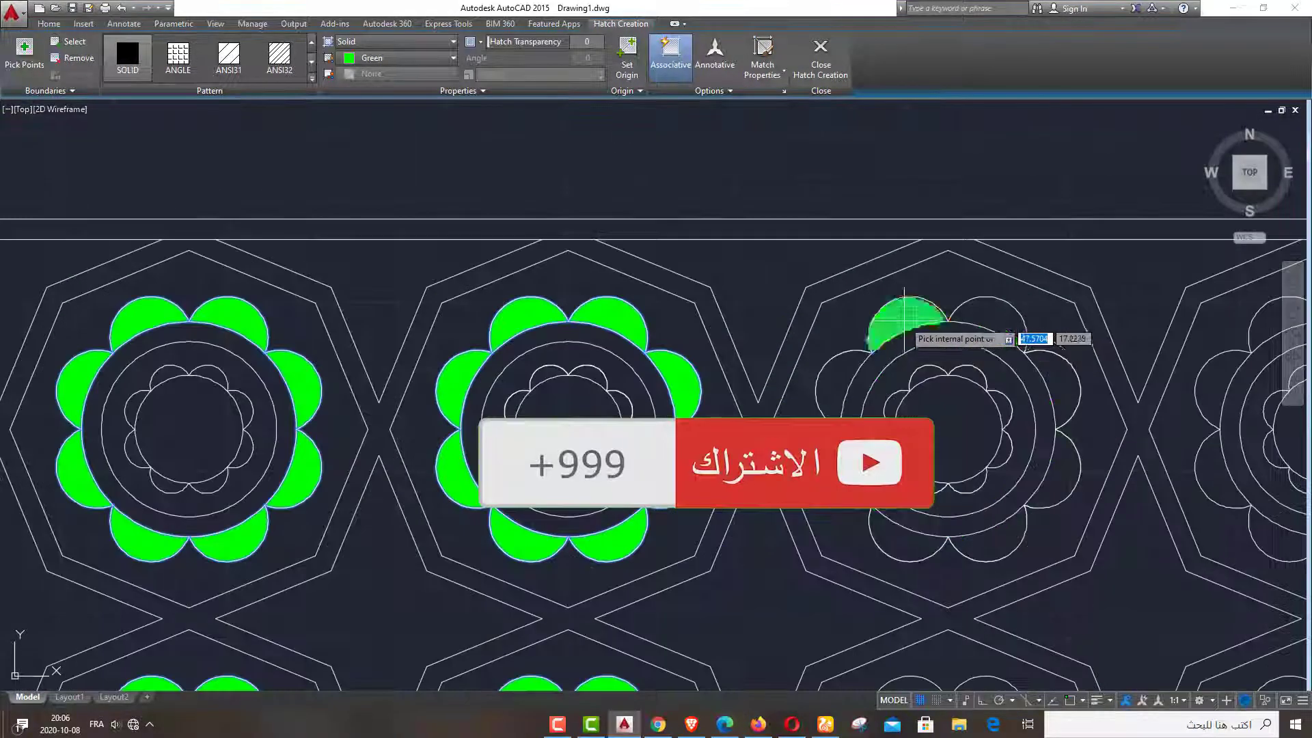
click(905, 315)
click(839, 372)
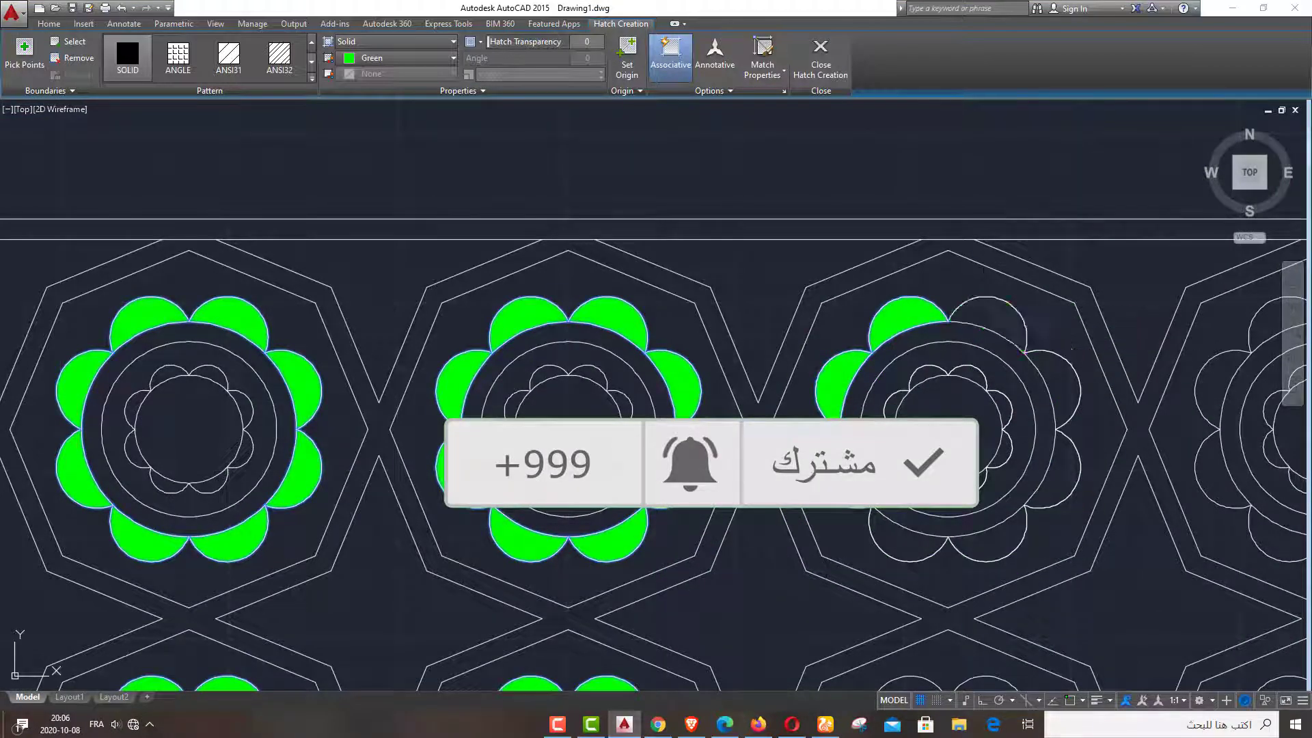
click(1001, 321)
click(1055, 390)
click(1055, 471)
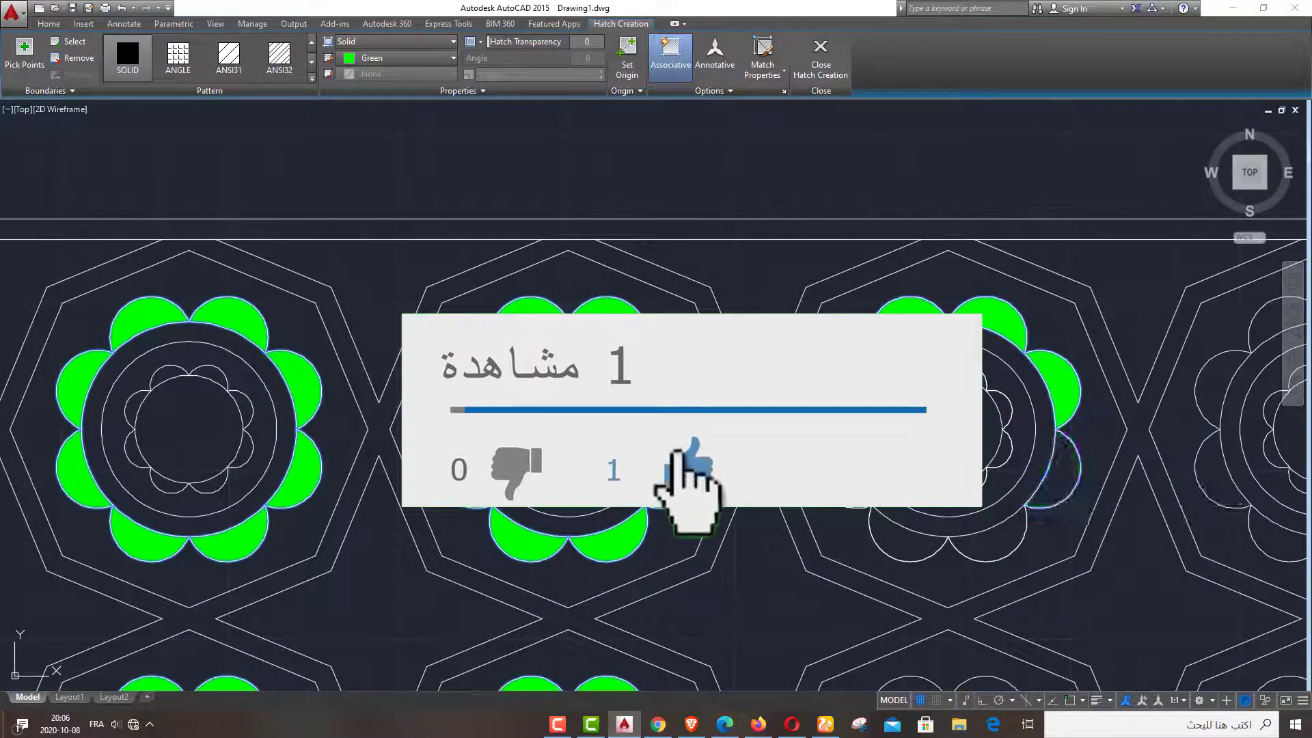
click(996, 541)
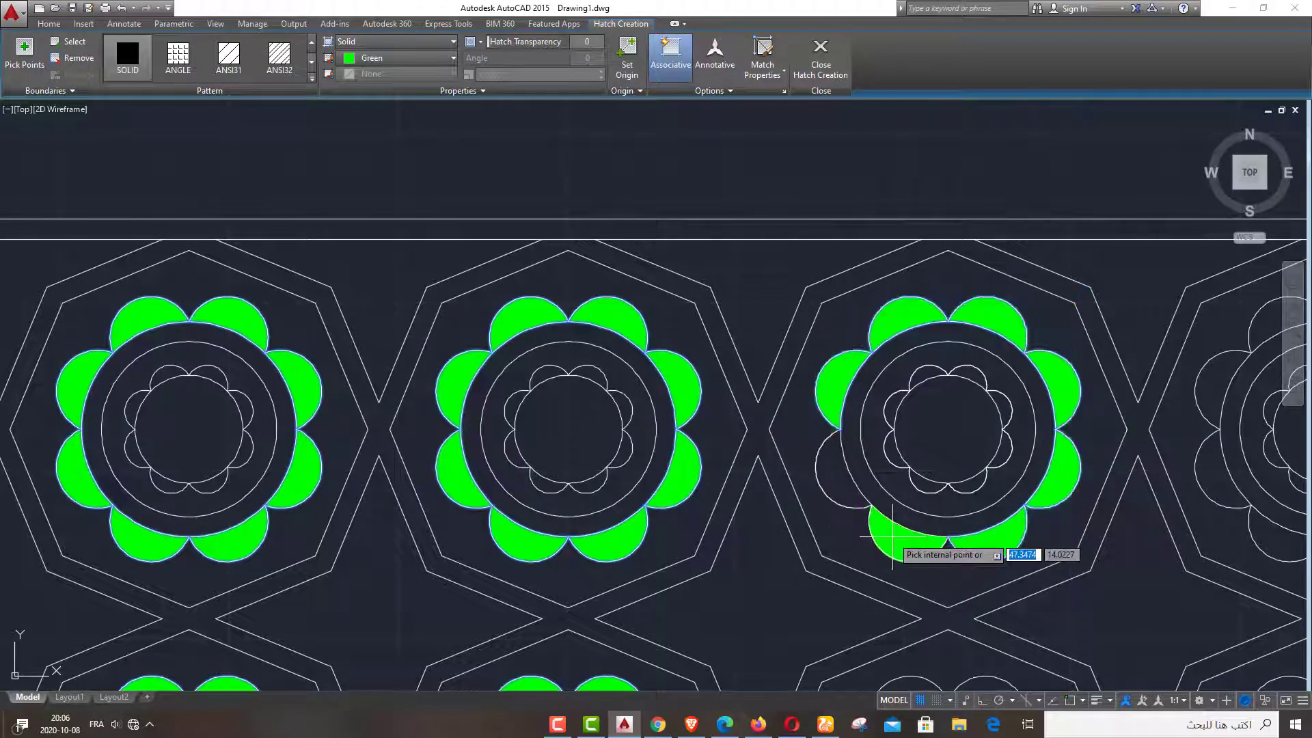
- Fill the petals of the lower third rosette with green solid hatch
scroll(816, 338, down, 5)
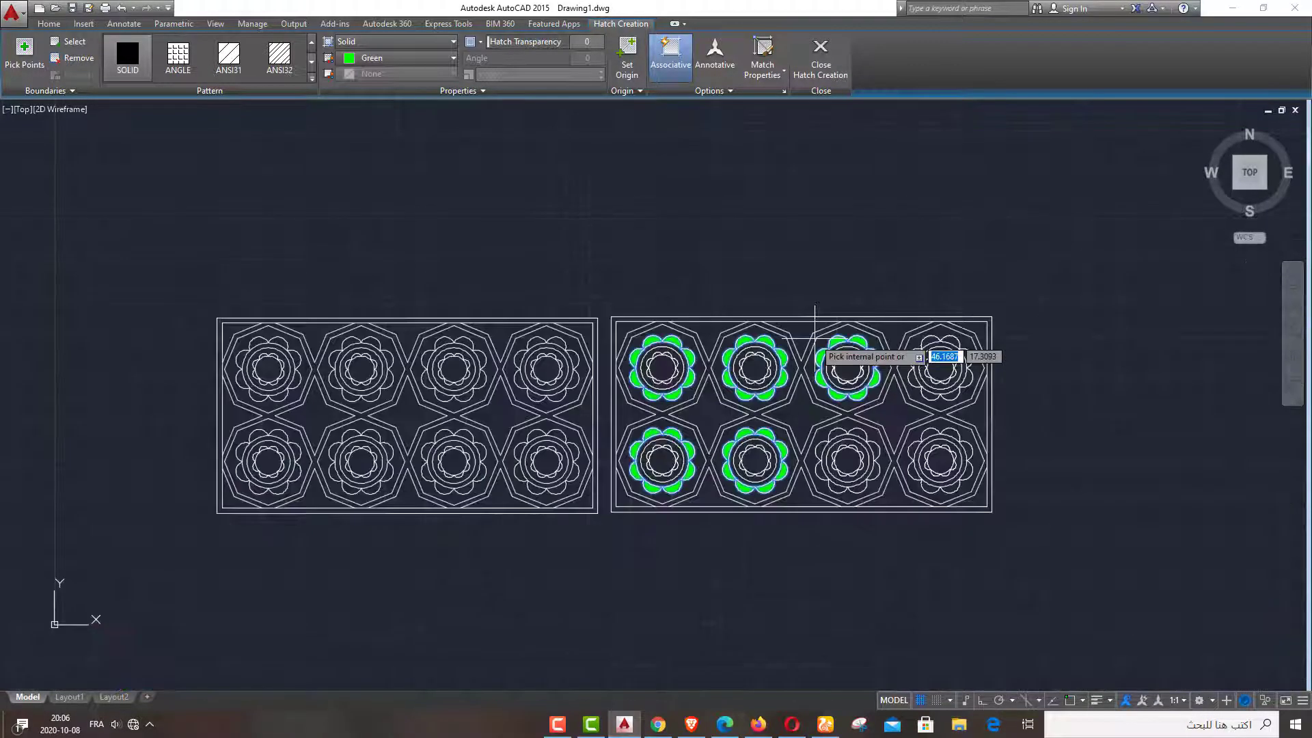
scroll(816, 465, up, 4)
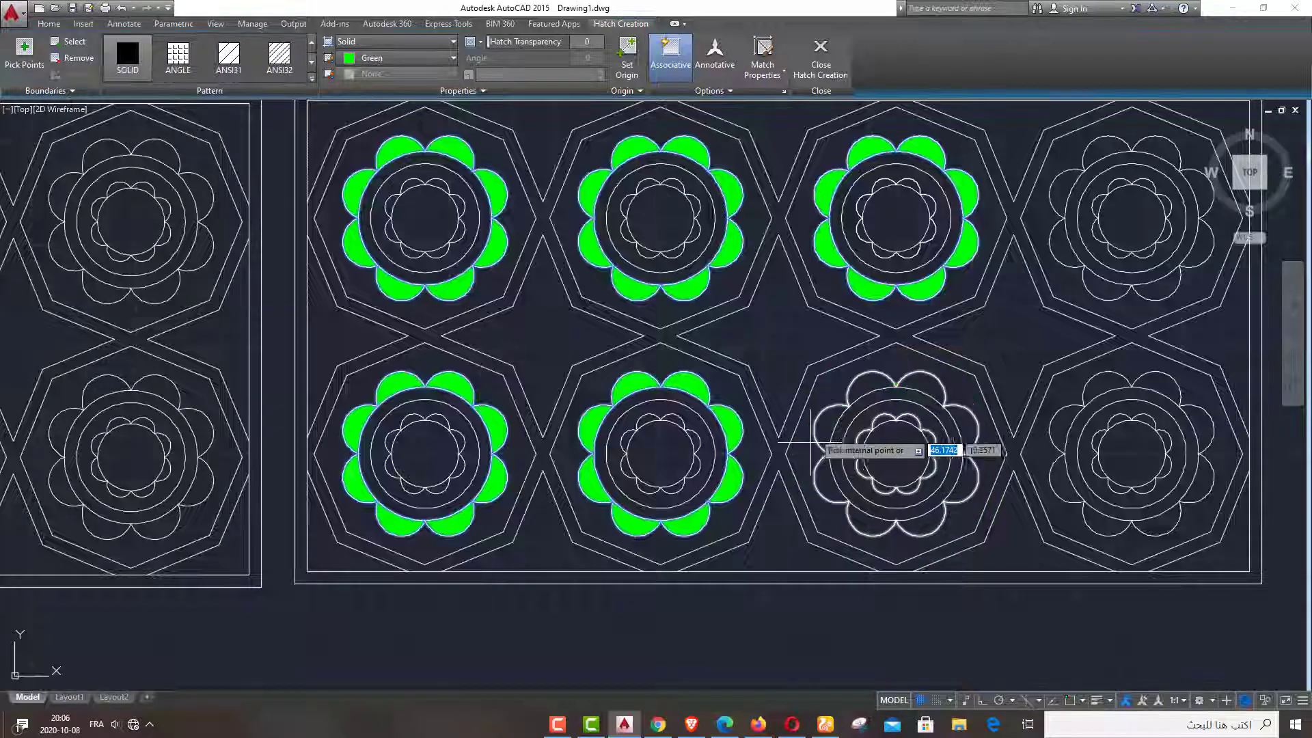
click(869, 390)
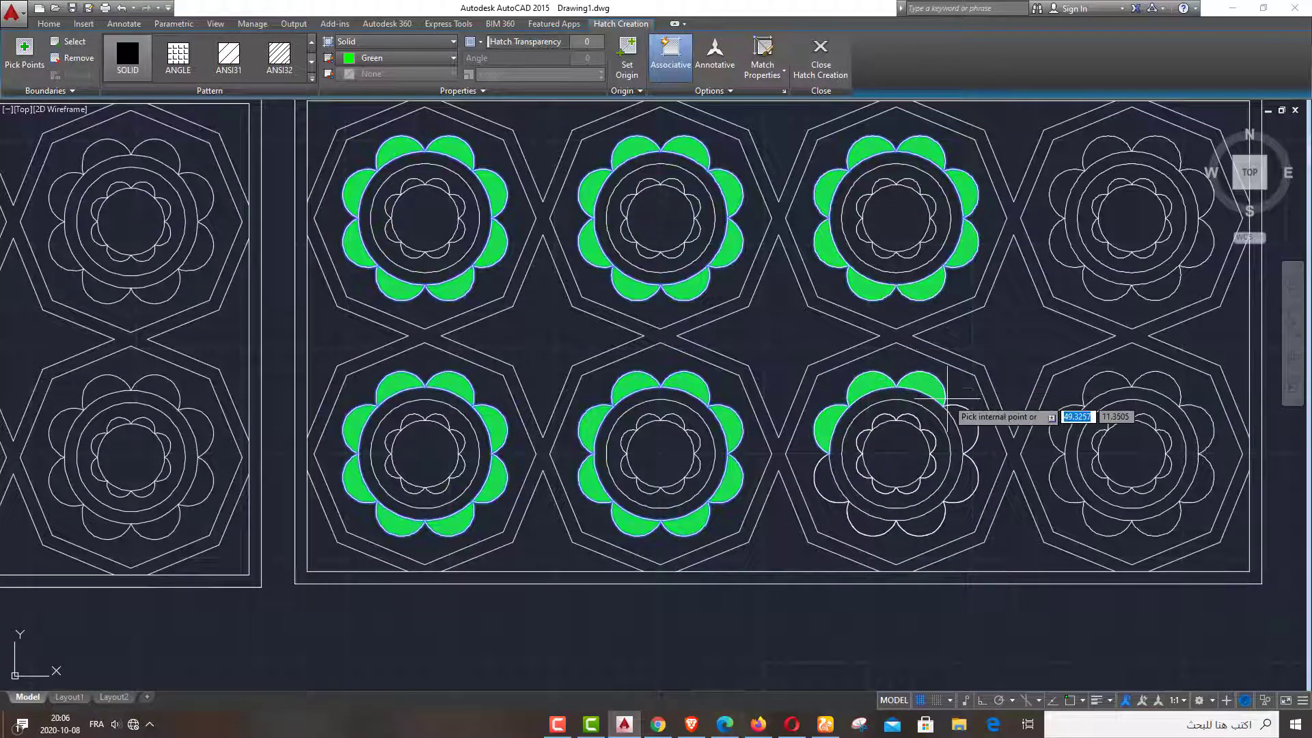
click(969, 418)
click(968, 478)
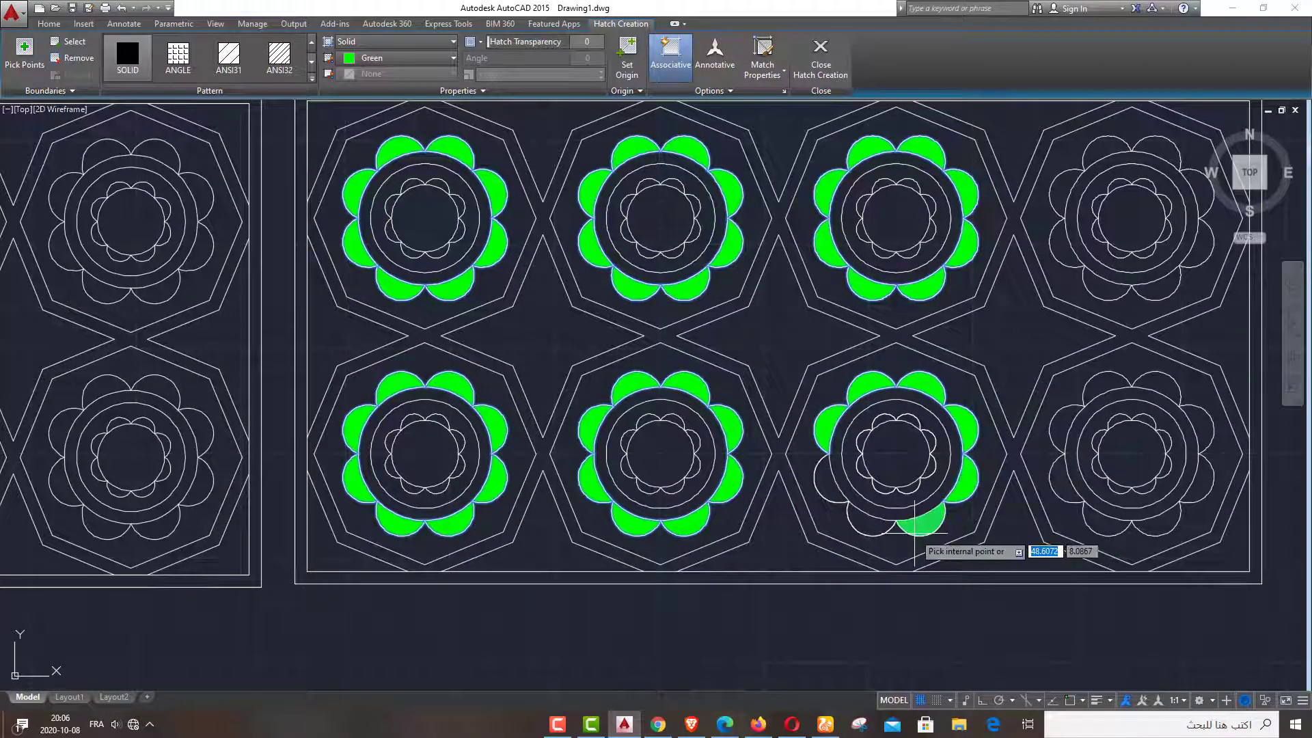
click(867, 527)
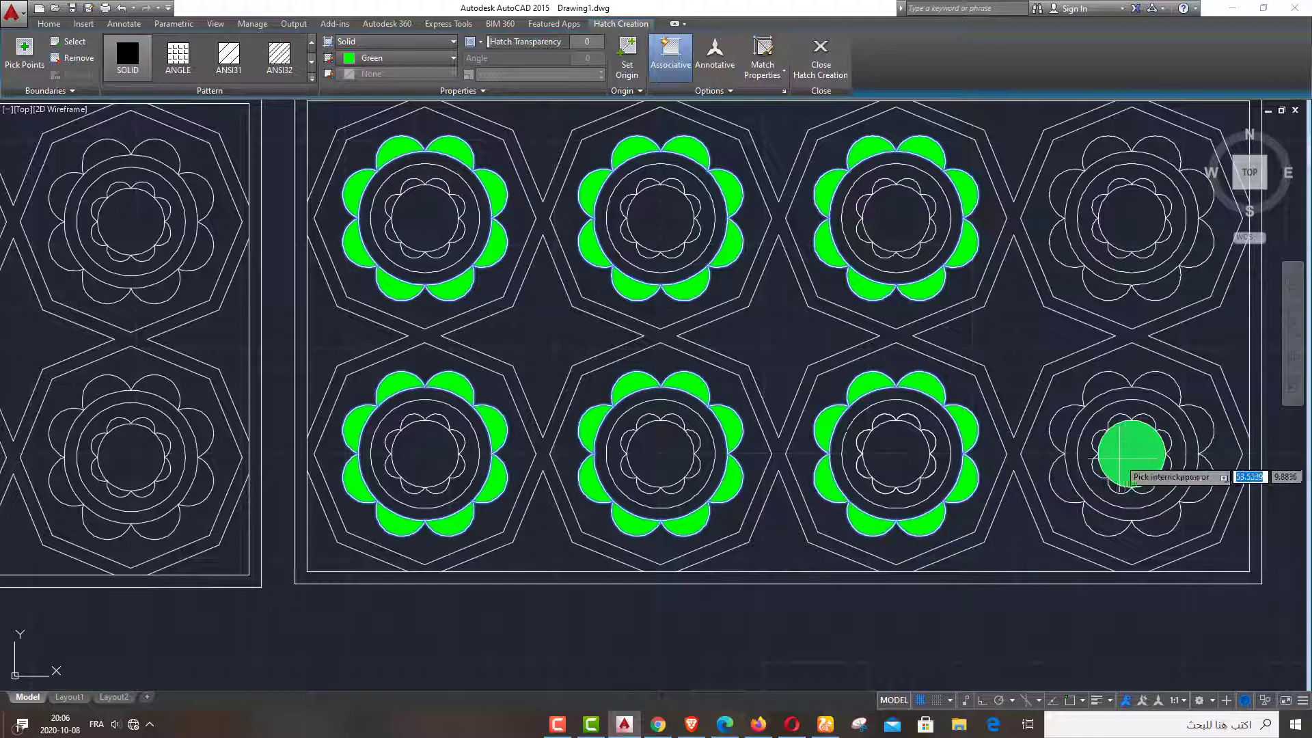
- Fill the lower fourth rosette's petals and the left petals of the upper fourth rosette
click(1061, 427)
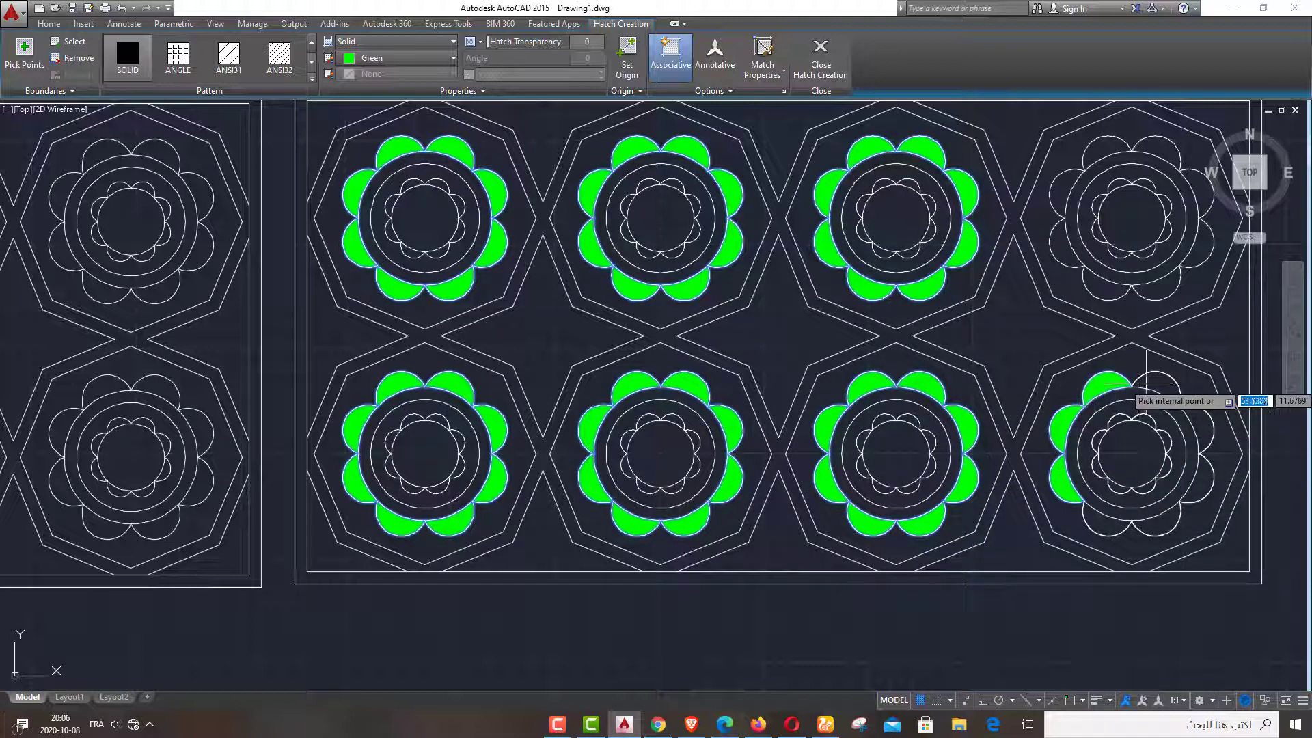
click(1189, 393)
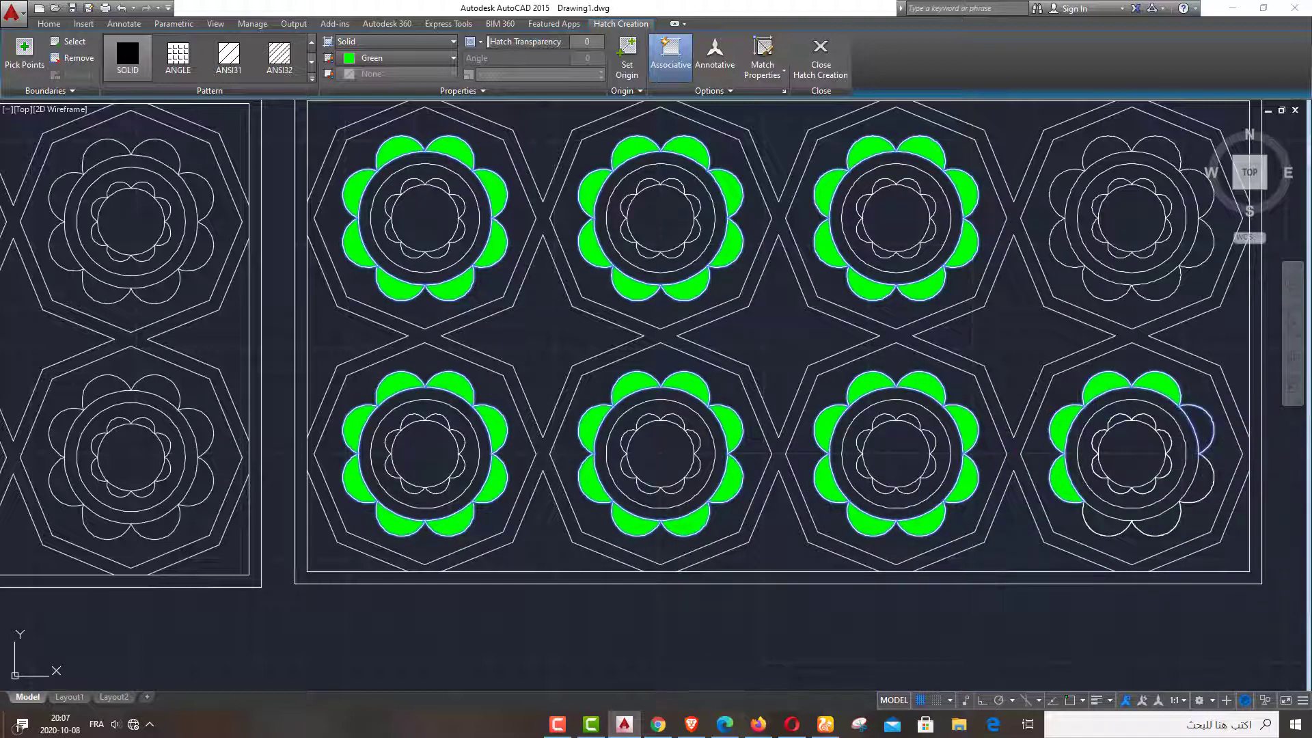
click(1206, 472)
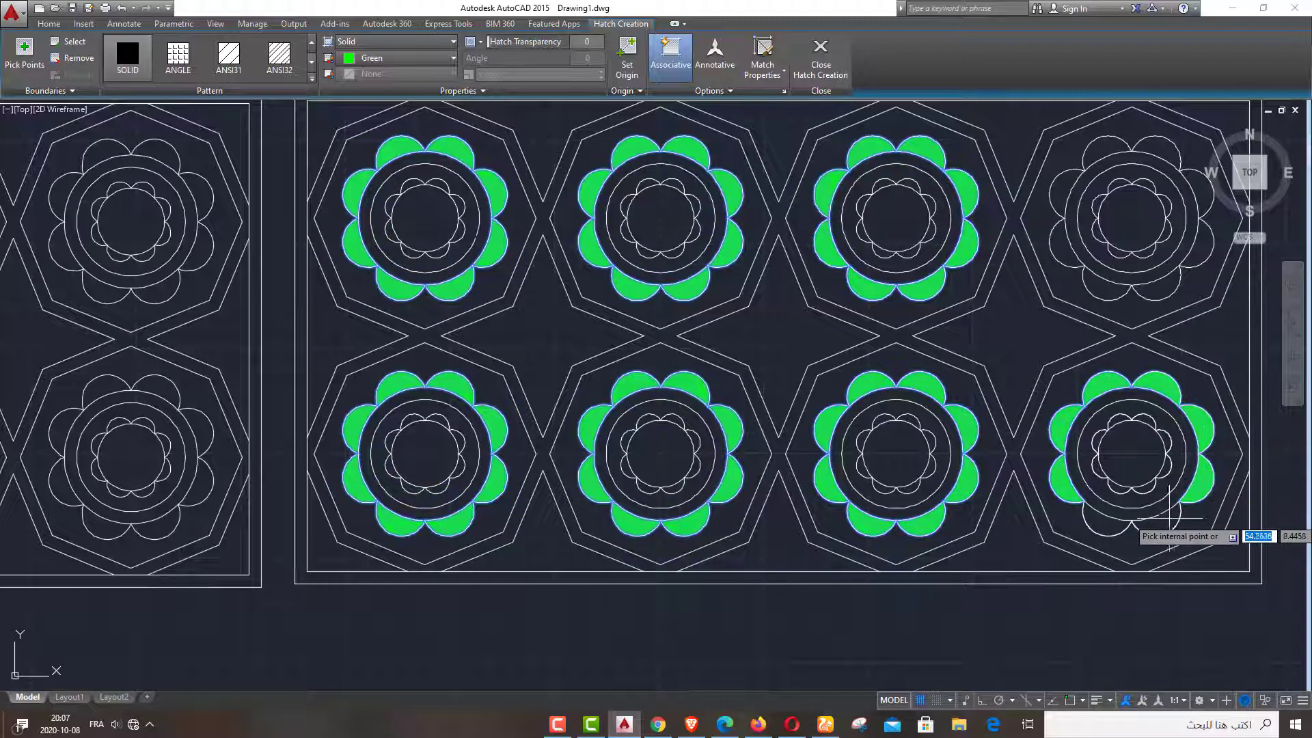
click(1109, 525)
click(1059, 240)
click(1058, 194)
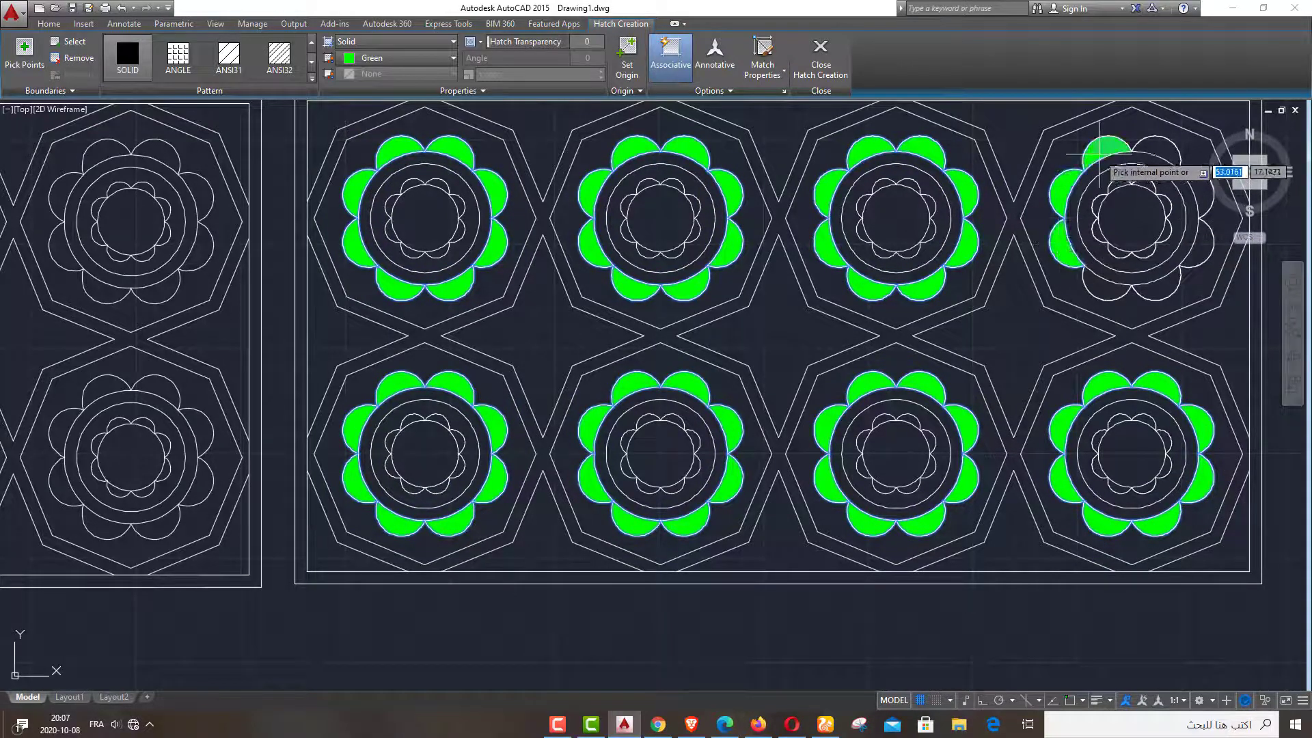